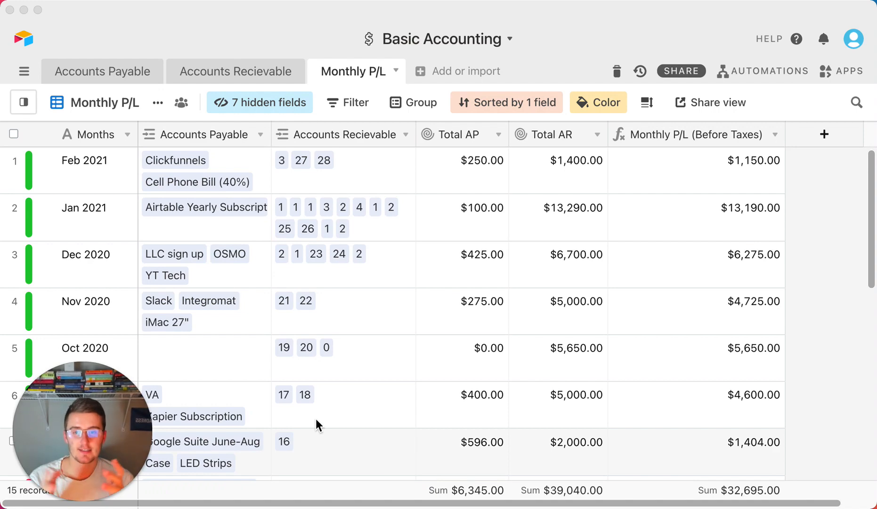
# - Open the Accounts Payable table and review the transaction titles and amounts in its Monthly Costs view
pyautogui.click(111, 70)
pyautogui.click(111, 72)
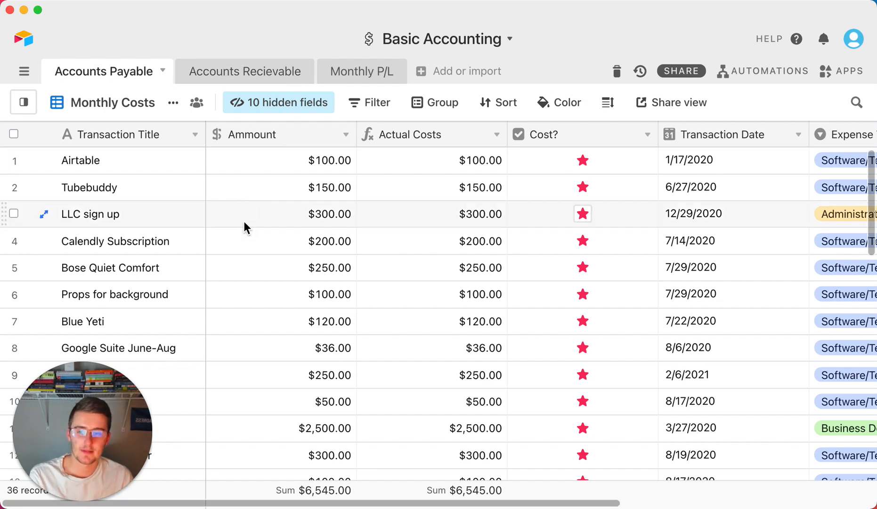
pyautogui.moveTo(142, 166); pyautogui.dragTo(220, 290)
pyautogui.click(145, 209)
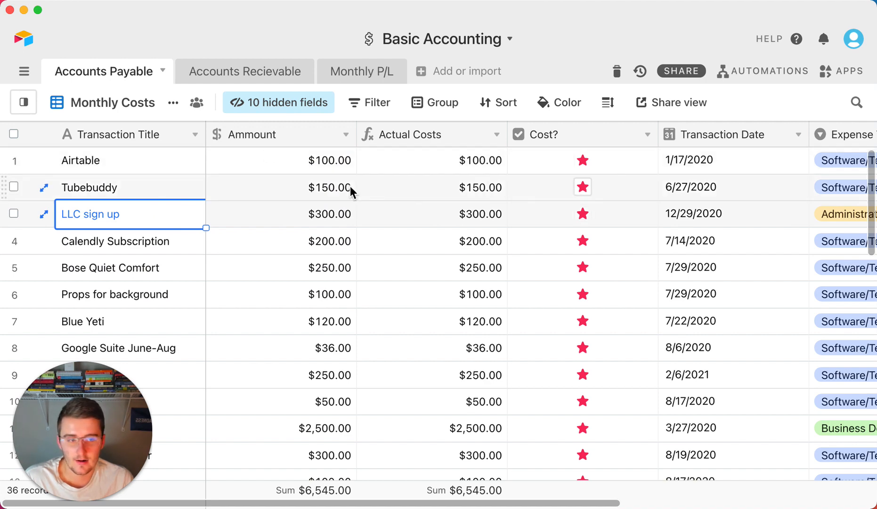
pyautogui.scroll(-5, 271, 355)
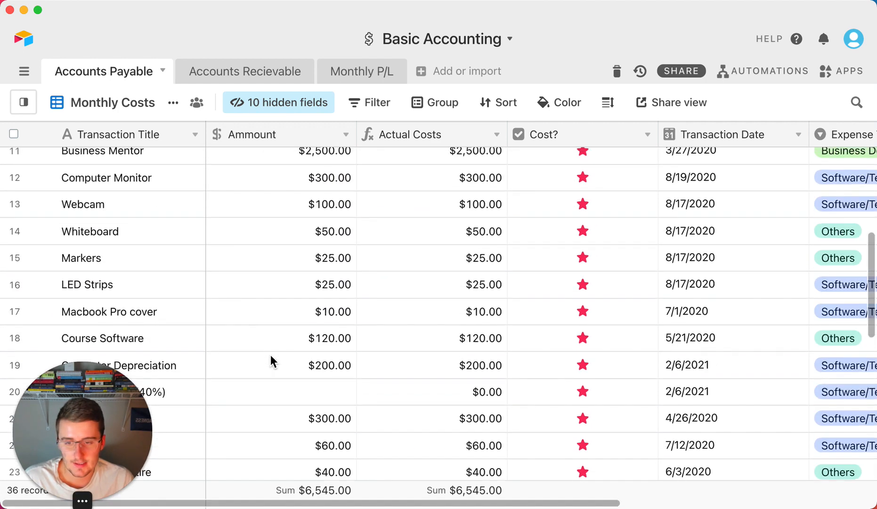
pyautogui.scroll(5, 271, 355)
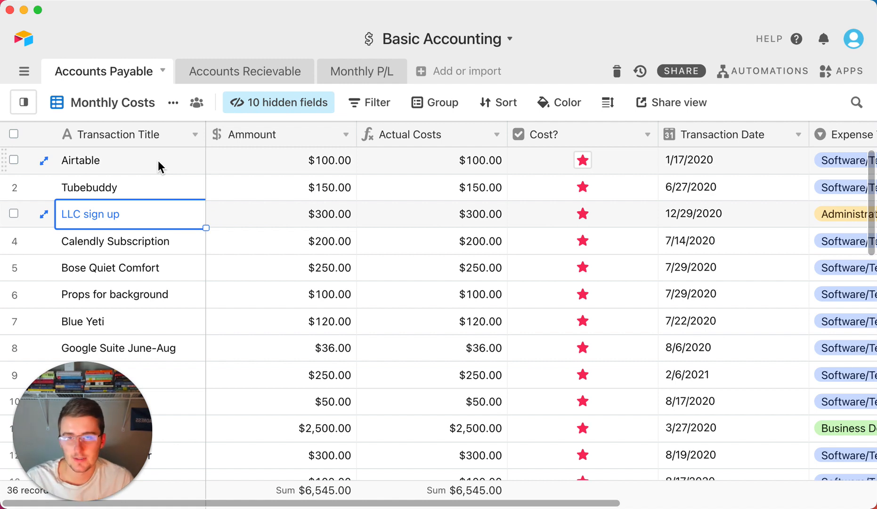
pyautogui.click(316, 163)
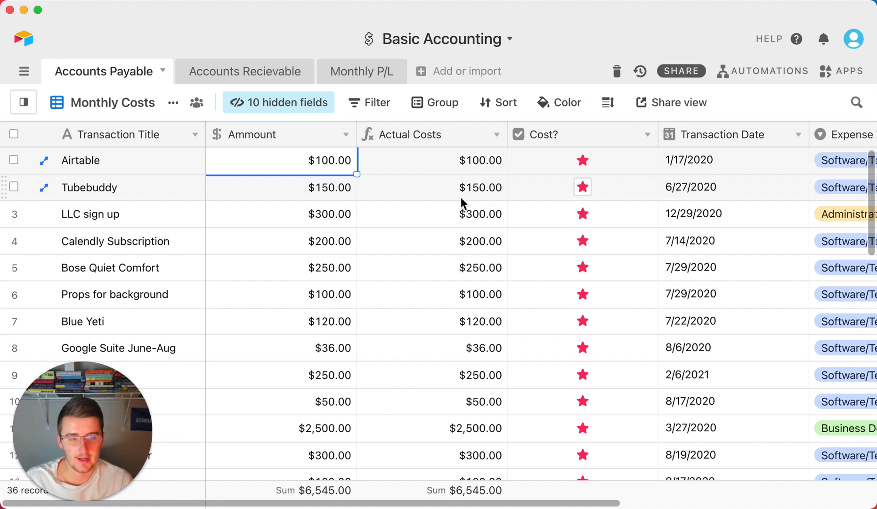
# - Clear the Cost? checkbox of the Tubebuddy record, check its Actual Costs value, and tick the checkbox again
pyautogui.click(584, 188)
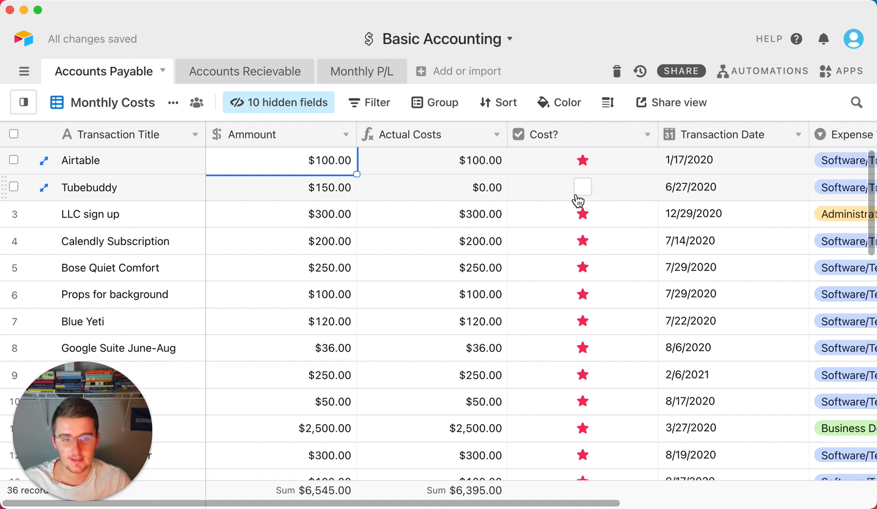
pyautogui.click(479, 187)
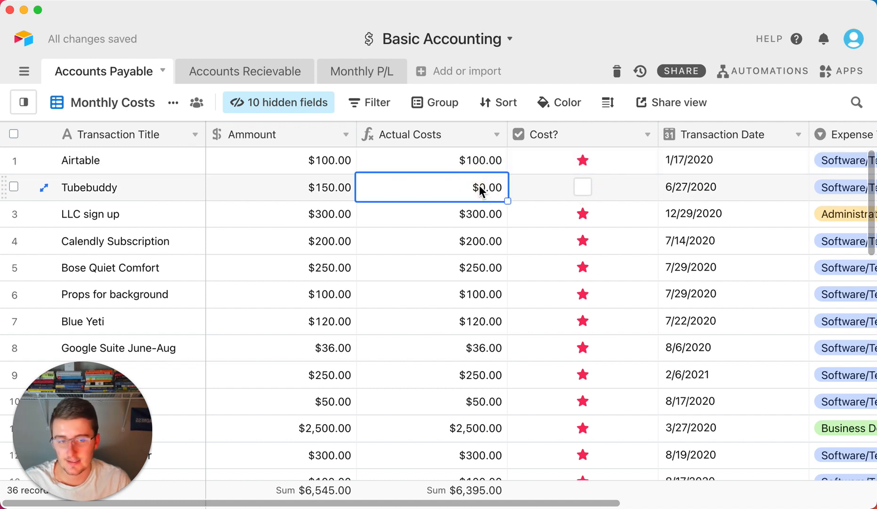
pyautogui.click(583, 188)
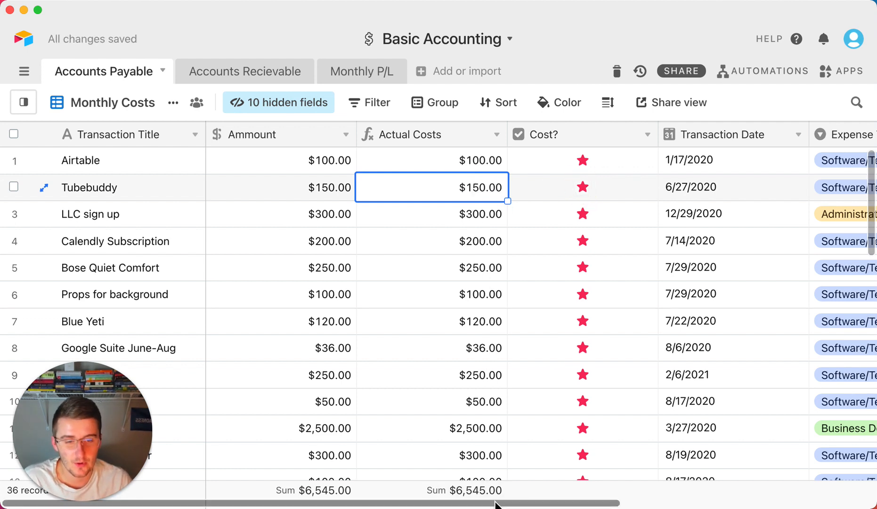
# - Review the Monthly Costs columns through Expense Month Link and unhide the Expense Month field
pyautogui.moveTo(495, 504); pyautogui.dragTo(597, 479)
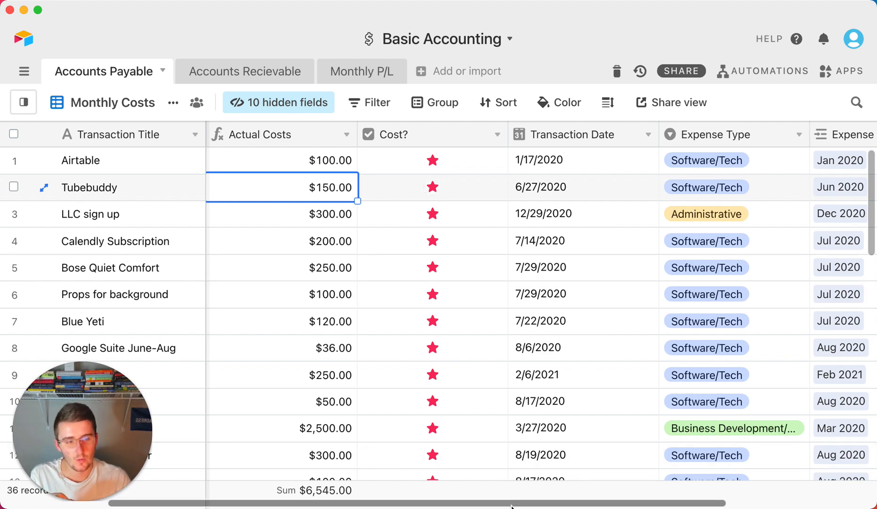
pyautogui.moveTo(522, 503); pyautogui.dragTo(443, 502)
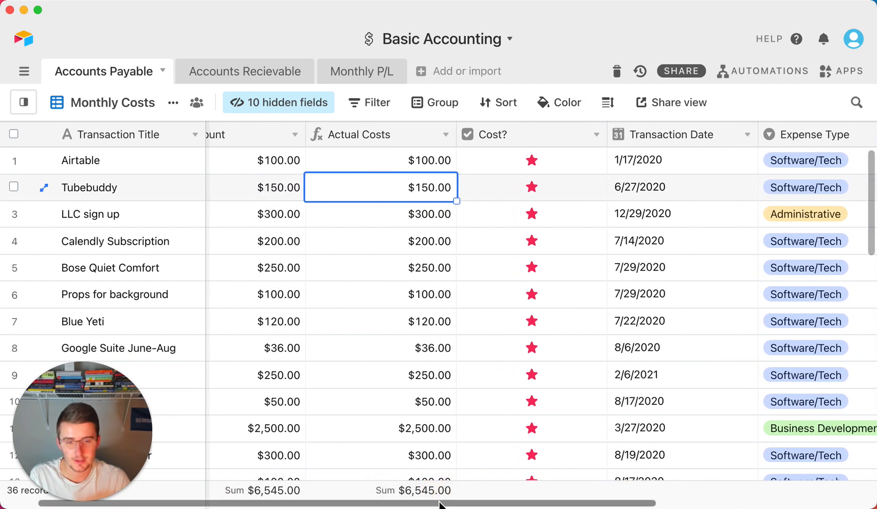
pyautogui.moveTo(370, 501); pyautogui.dragTo(610, 492)
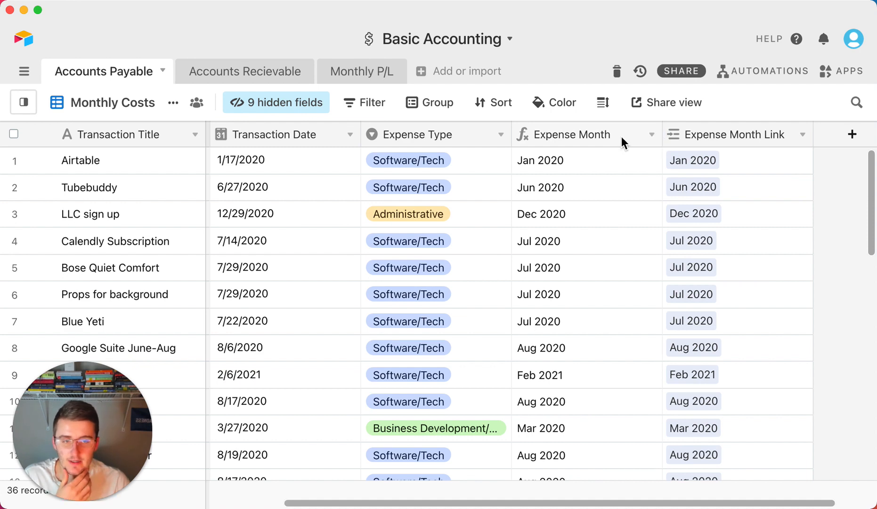
# - Open the Expense Month field's settings, examine the CONCATENATE and DATETIME_FORMAT parts of its formula, and save the field
pyautogui.click(653, 137)
pyautogui.click(636, 158)
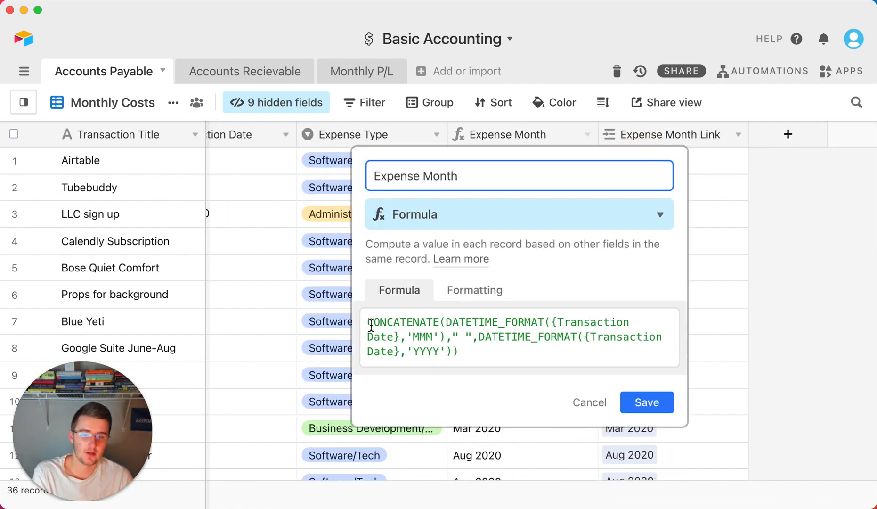
pyautogui.moveTo(371, 325); pyautogui.dragTo(437, 328)
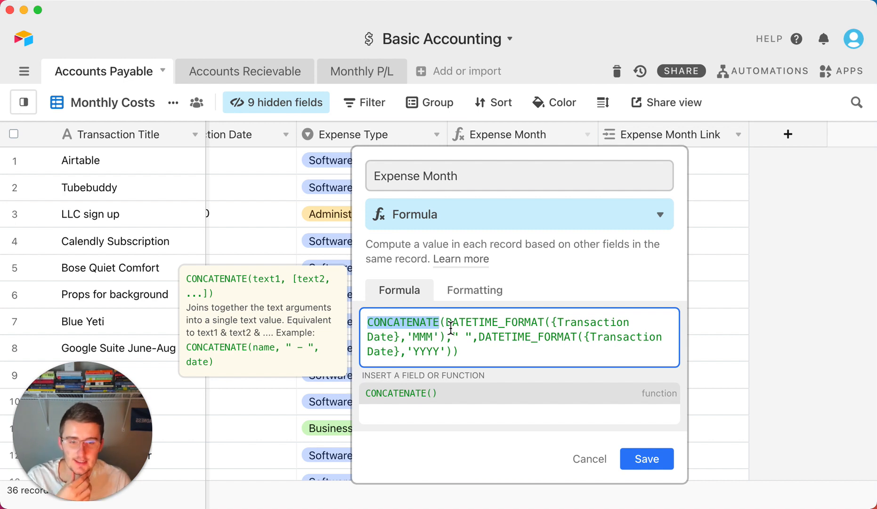
pyautogui.moveTo(447, 325); pyautogui.dragTo(430, 338)
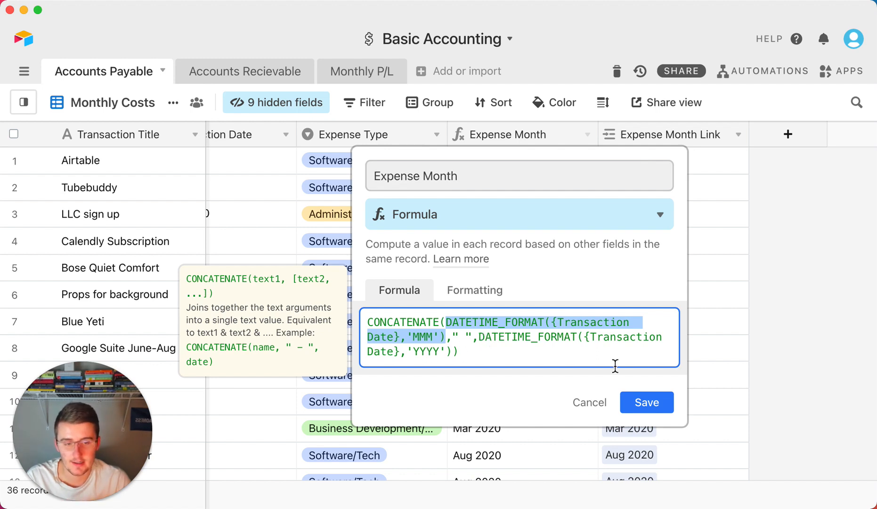
pyautogui.click(653, 407)
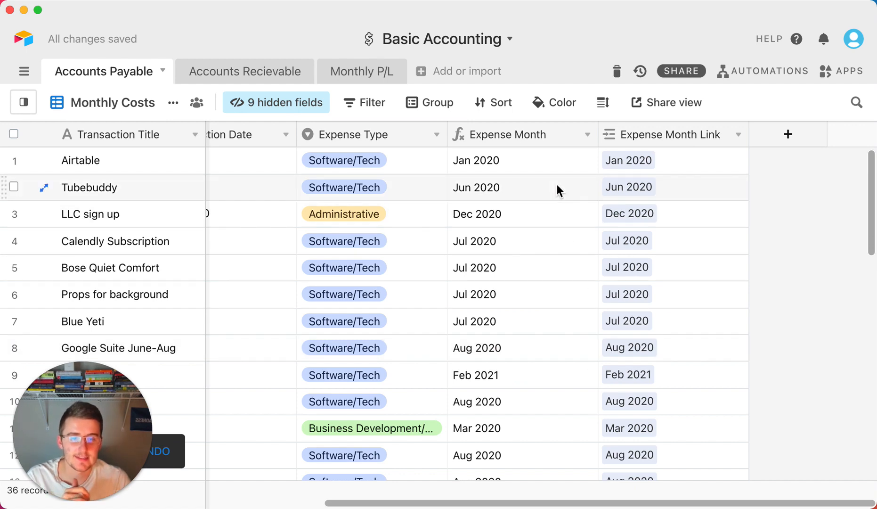
# - Compare the Expense Month values with the Expense Month Link entries down the list of transactions
pyautogui.moveTo(547, 169); pyautogui.dragTo(549, 429)
pyautogui.scroll(-4, 549, 429)
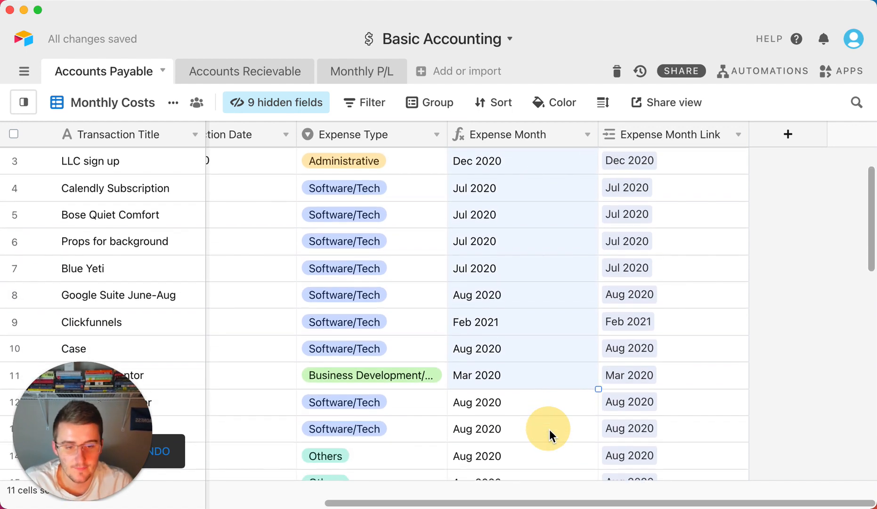
pyautogui.scroll(5, 541, 349)
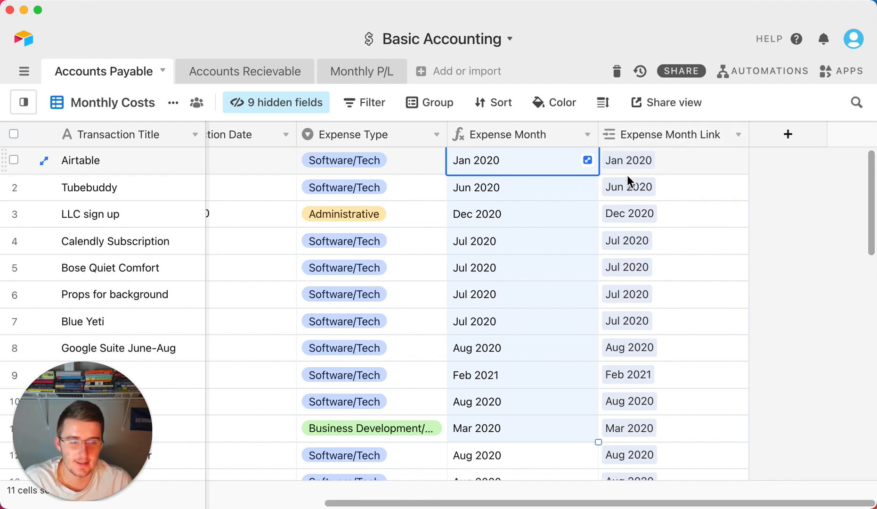
pyautogui.scroll(-5, 524, 229)
pyautogui.scroll(5, 523, 231)
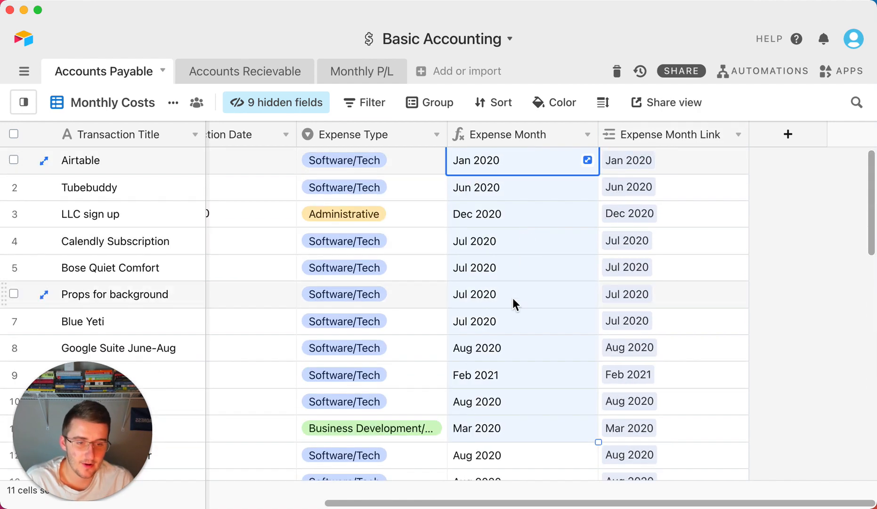
pyautogui.click(512, 303)
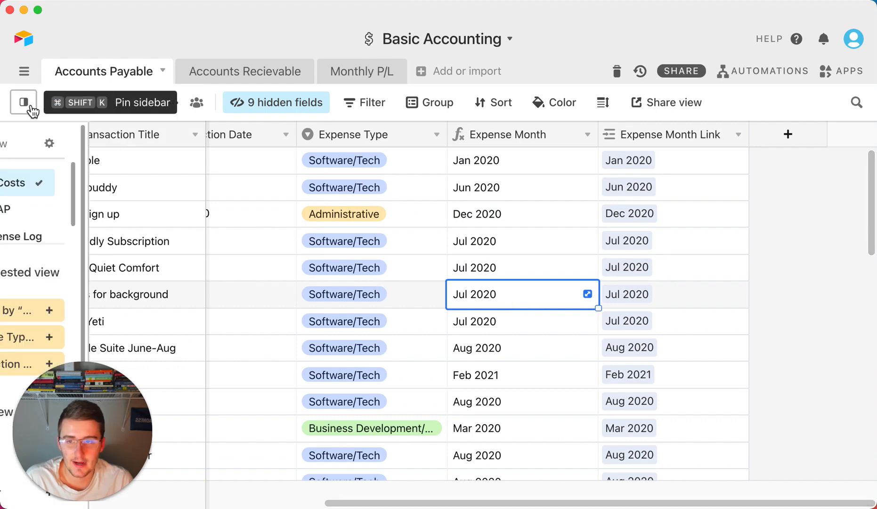
# - Open the New Expense Log form view and review its fields from Transaction Title down to Notes
pyautogui.click(26, 105)
pyautogui.click(85, 240)
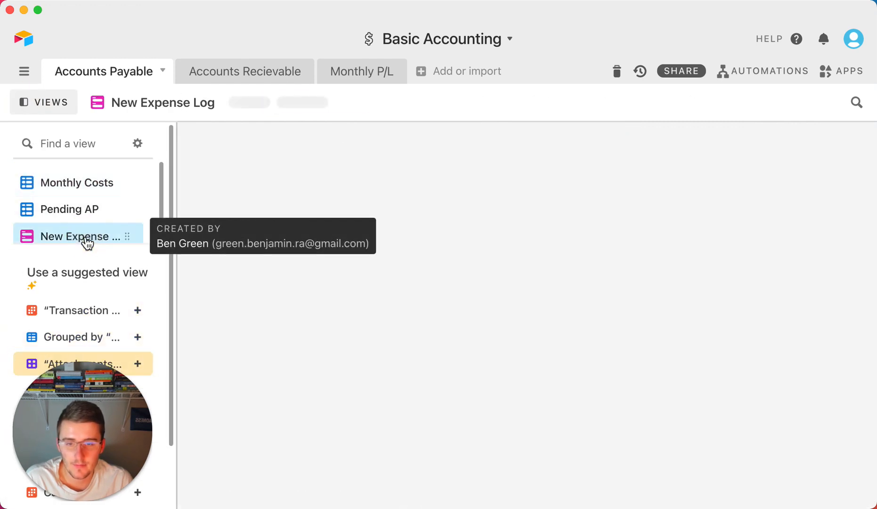
pyautogui.scroll(-10, 531, 369)
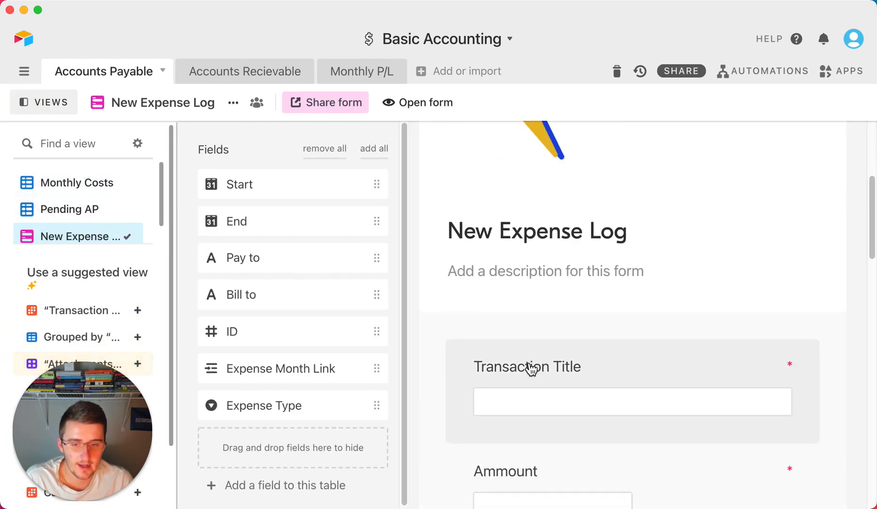
pyautogui.scroll(3, 531, 370)
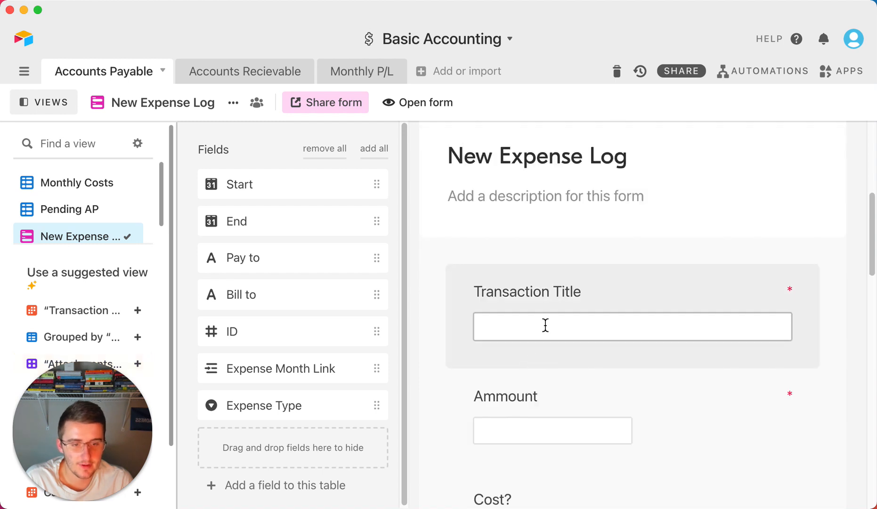
pyautogui.scroll(-3, 544, 325)
pyautogui.scroll(-5, 546, 330)
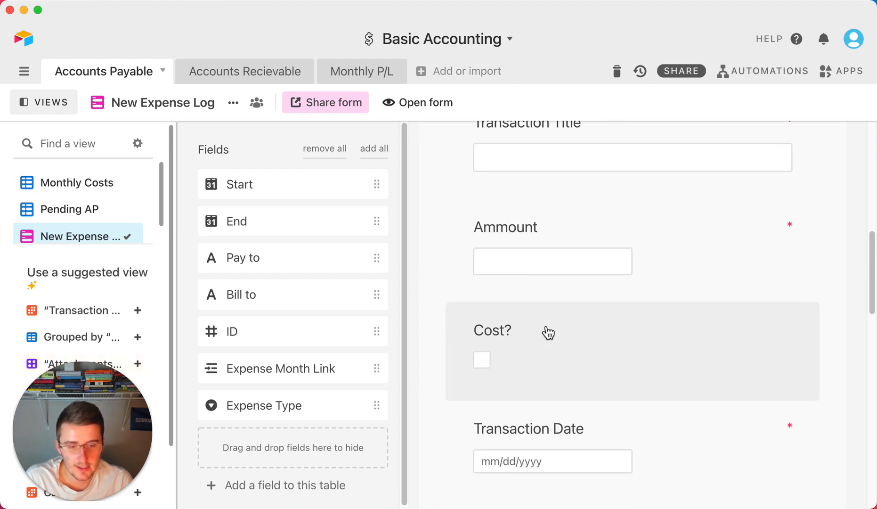
pyautogui.scroll(-3, 549, 332)
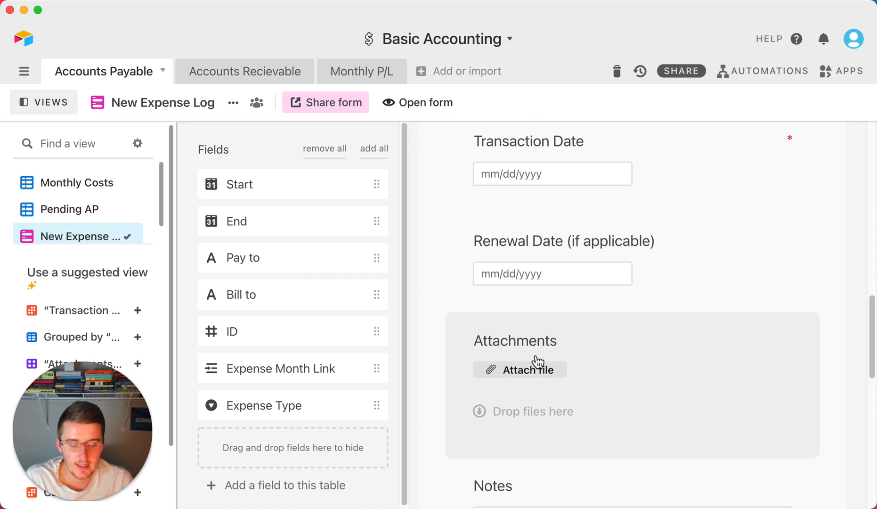
pyautogui.scroll(-4, 553, 323)
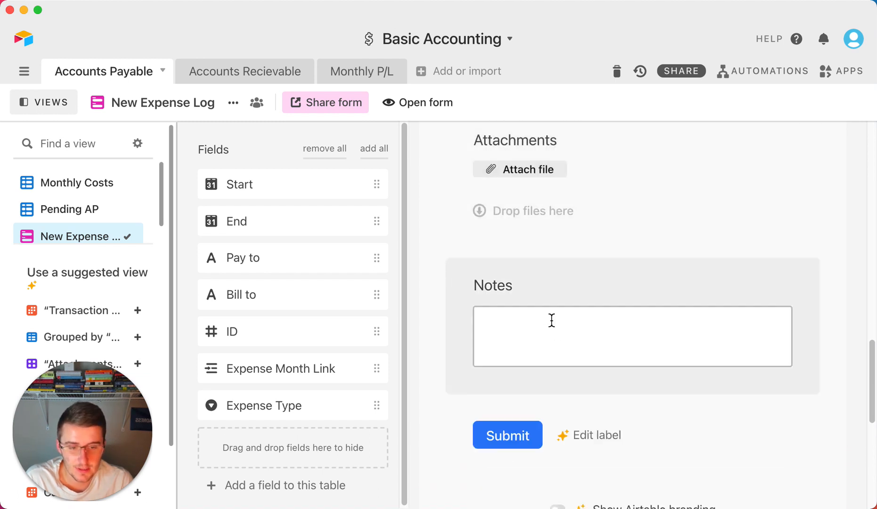
pyautogui.scroll(14, 524, 330)
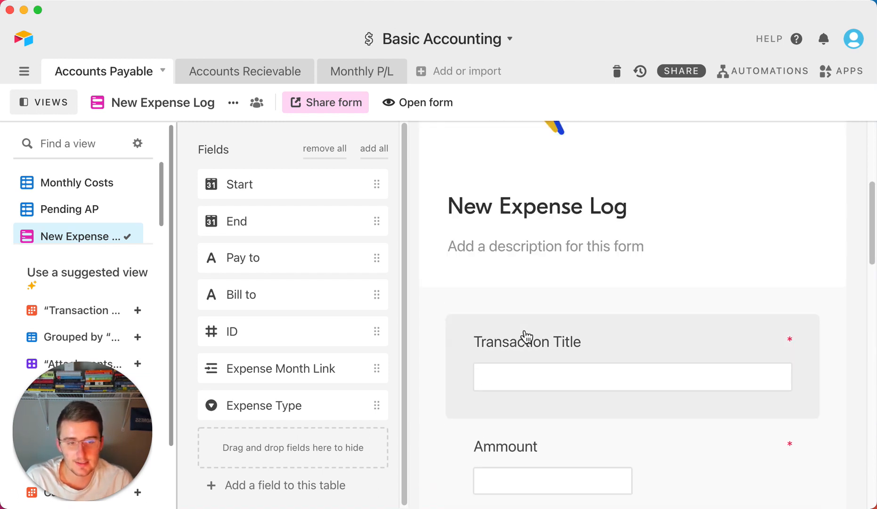
pyautogui.scroll(4, 526, 336)
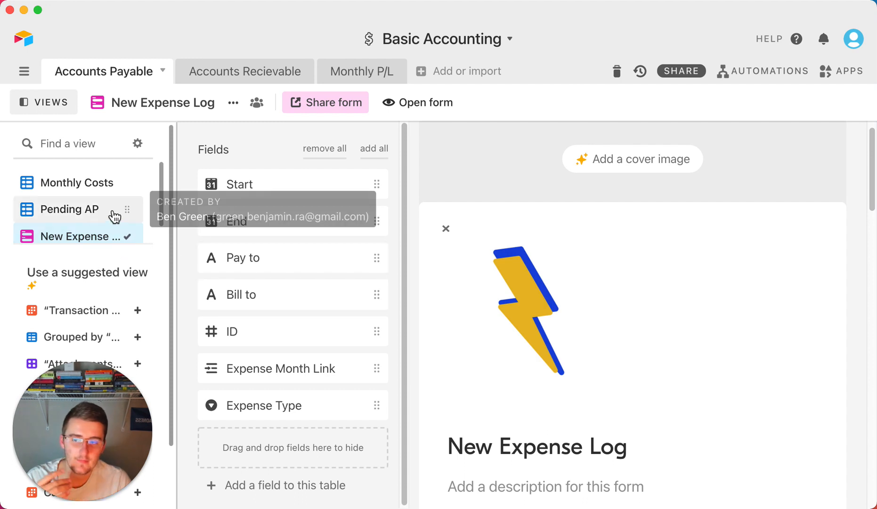
# - Open the Pending AP view and inspect the empty amounts of the Tuition Interest and Cell Phone Bill (40%) records
pyautogui.click(90, 208)
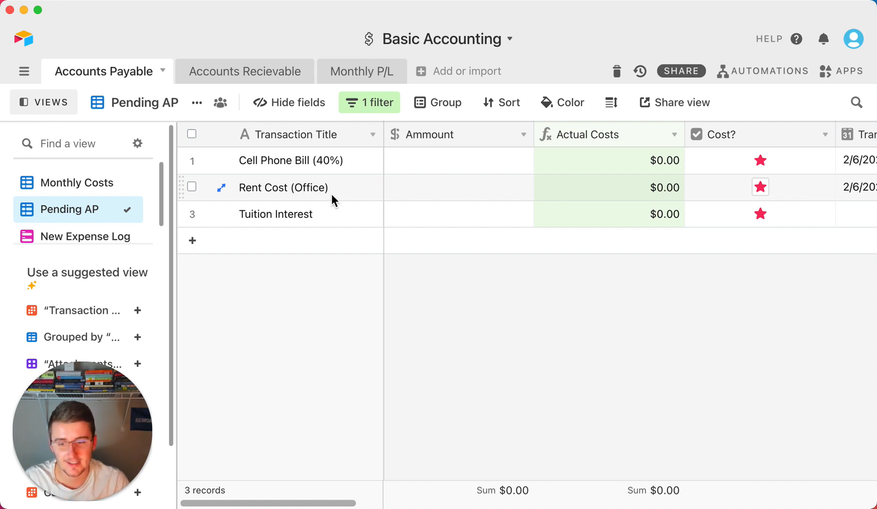
pyautogui.click(302, 220)
pyautogui.click(465, 215)
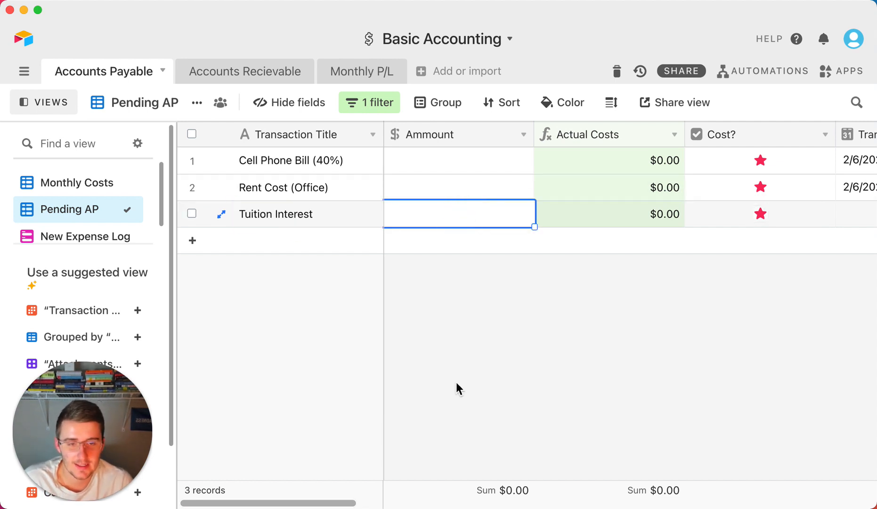
pyautogui.click(420, 162)
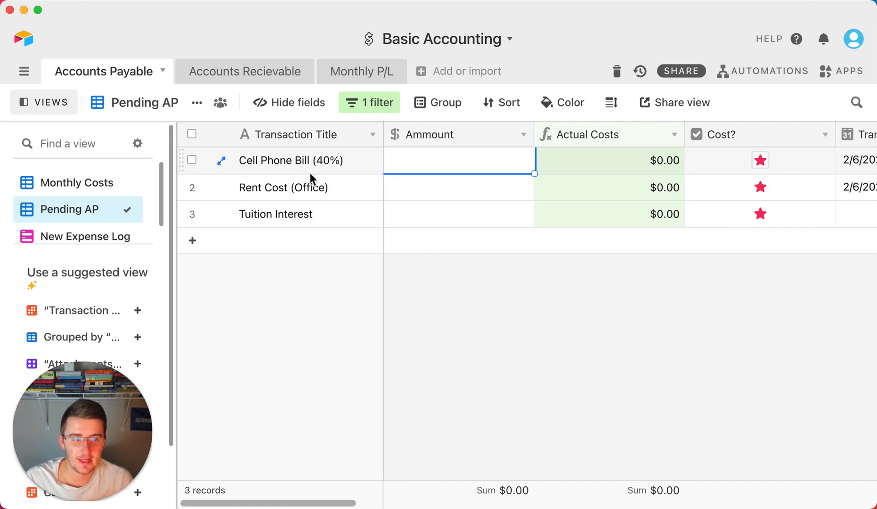
pyautogui.moveTo(335, 504); pyautogui.dragTo(311, 502)
# - Compare the Monthly Costs view with Pending AP, return to Monthly Costs, and hide the list of views
pyautogui.click(115, 186)
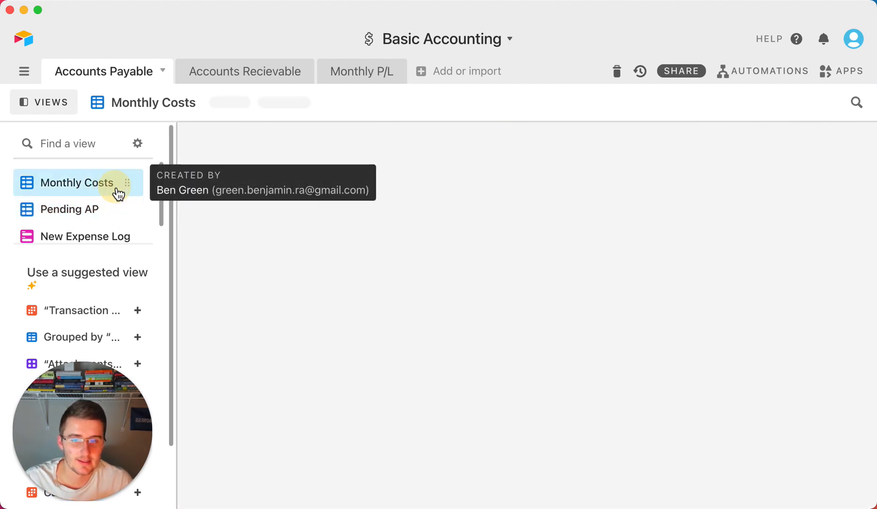
pyautogui.moveTo(501, 504); pyautogui.dragTo(117, 488)
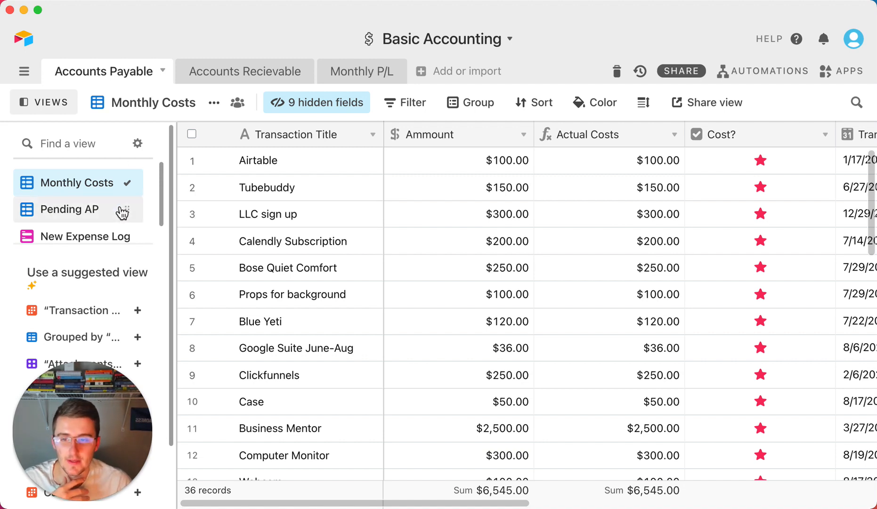
pyautogui.click(89, 210)
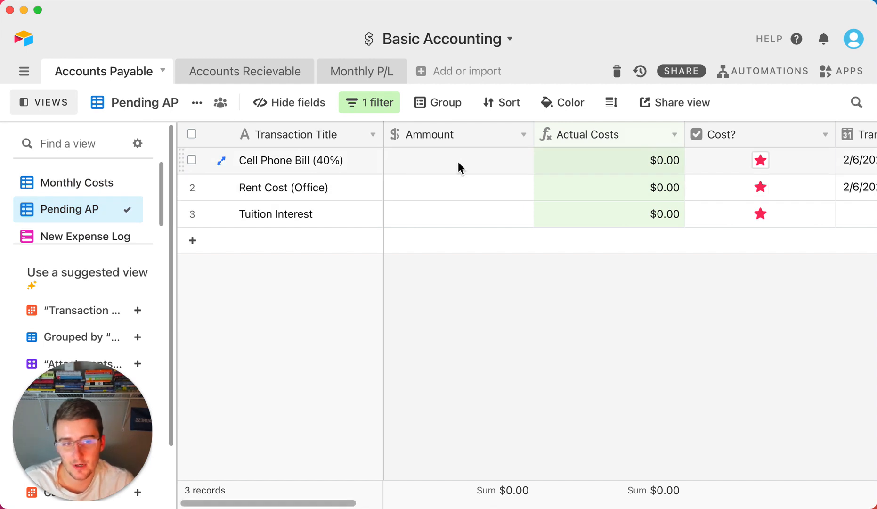
pyautogui.click(97, 187)
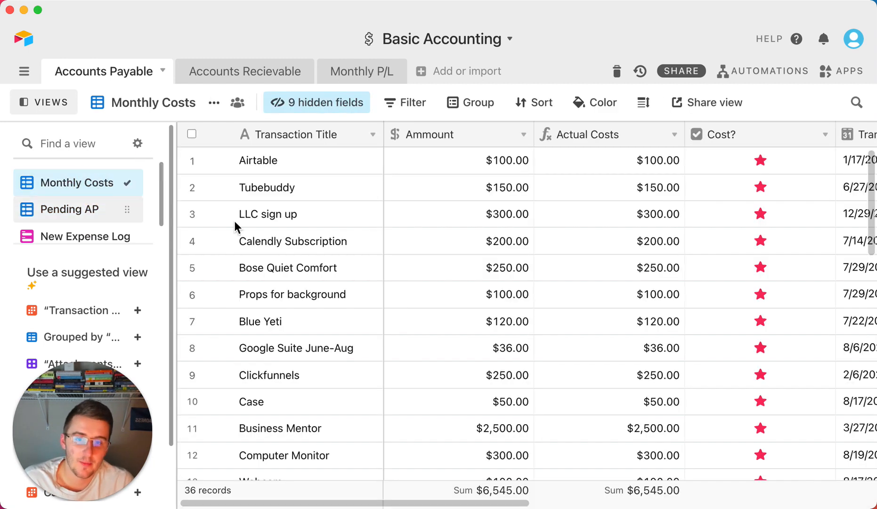
pyautogui.click(51, 102)
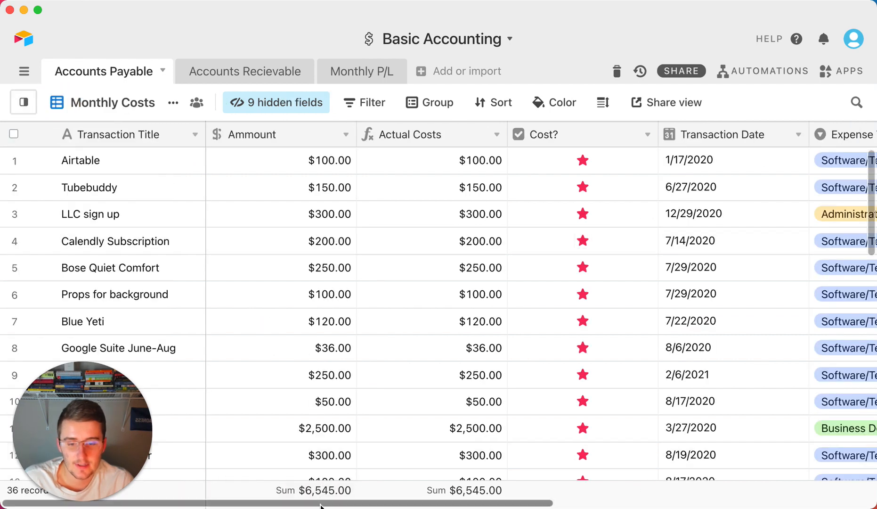
# - Highlight the Expense Month Link values of the first eight transactions, from Airtable down to Google Suite June-Aug
pyautogui.moveTo(320, 504); pyautogui.dragTo(566, 487)
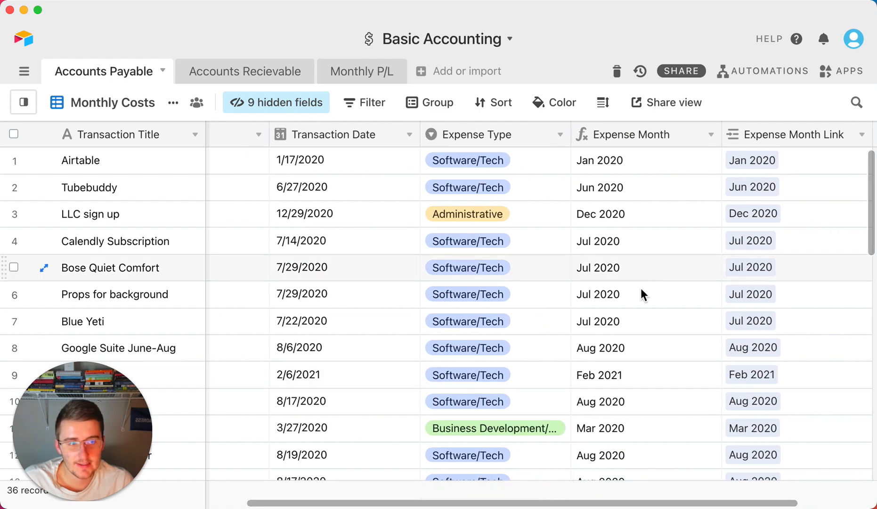
pyautogui.moveTo(819, 154); pyautogui.dragTo(744, 357)
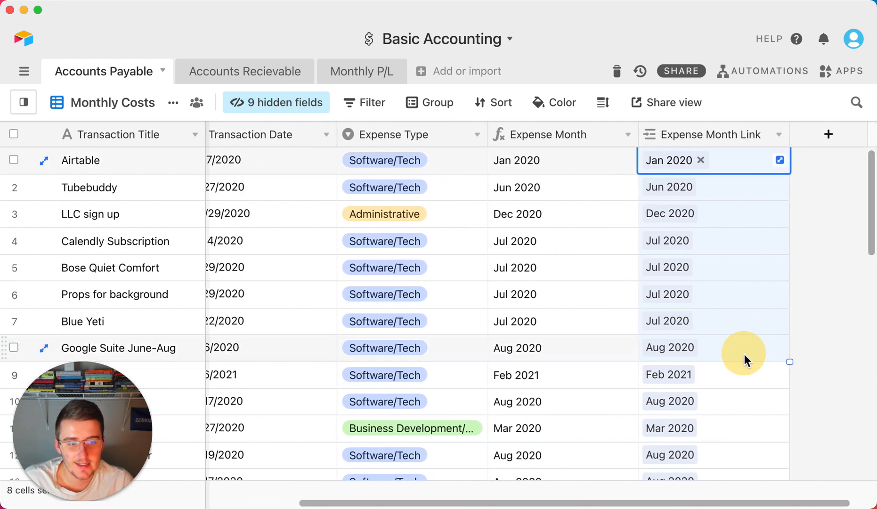
# - Open the Accounts Recievable table and review the invoices grouped by contact from the first client onward
pyautogui.click(249, 70)
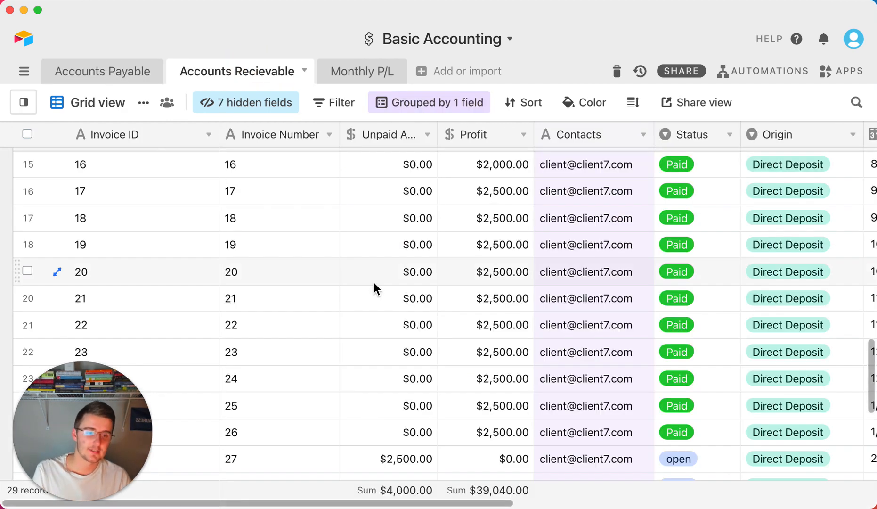
pyautogui.scroll(15, 374, 282)
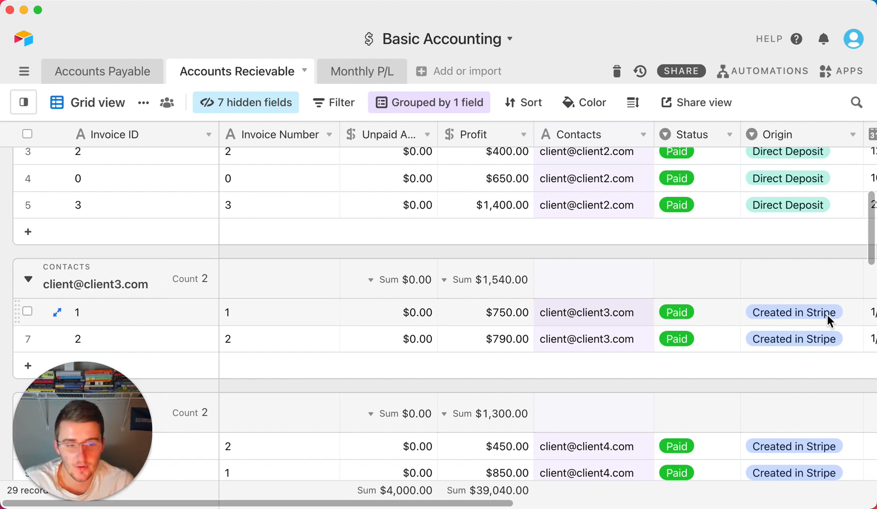
pyautogui.scroll(5, 539, 308)
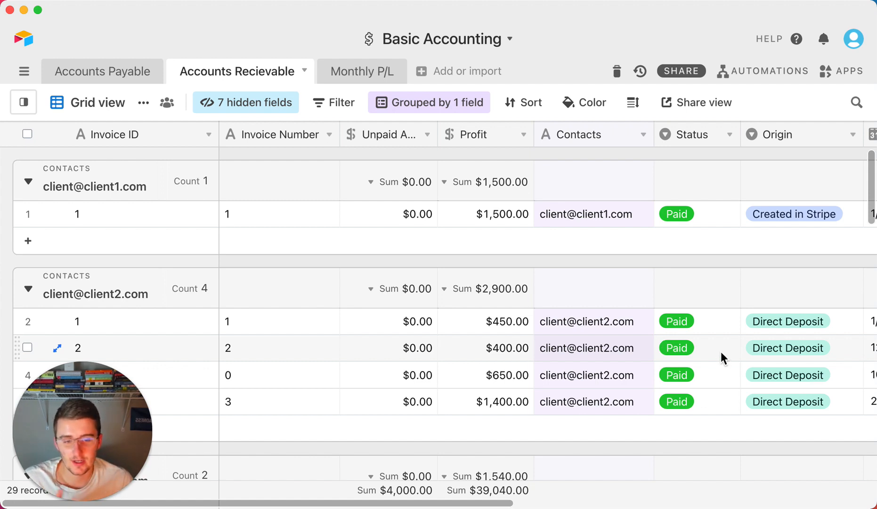
pyautogui.scroll(-10, 603, 376)
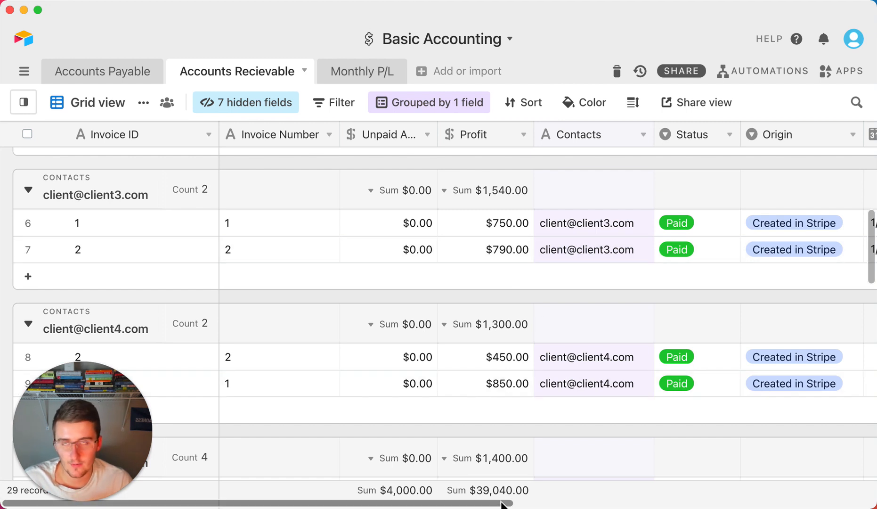
# - Highlight the third client's Invoice IDs and Pay Dates, and compare them with the dates of the first two clients' invoices
pyautogui.click(130, 230)
pyautogui.scroll(1, 131, 248)
pyautogui.keyDown('shift'); pyautogui.click(130, 257); pyautogui.keyUp('shift')
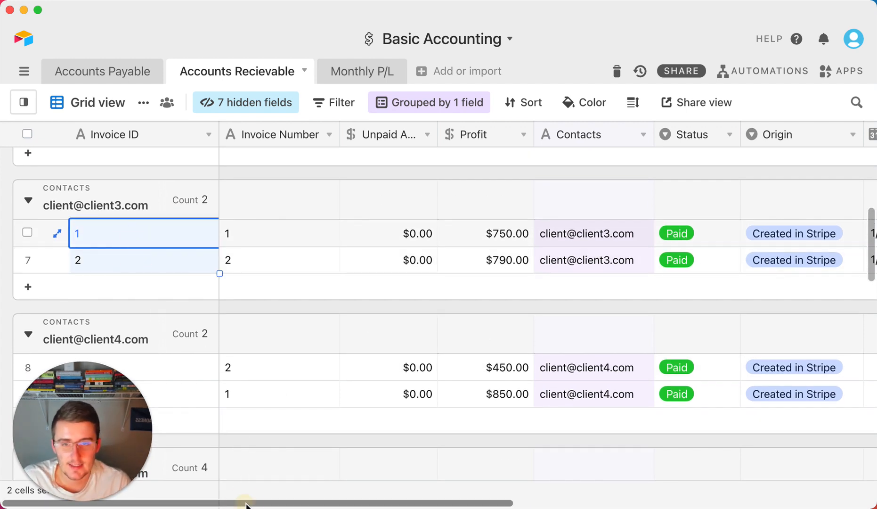
pyautogui.moveTo(246, 504); pyautogui.dragTo(523, 481)
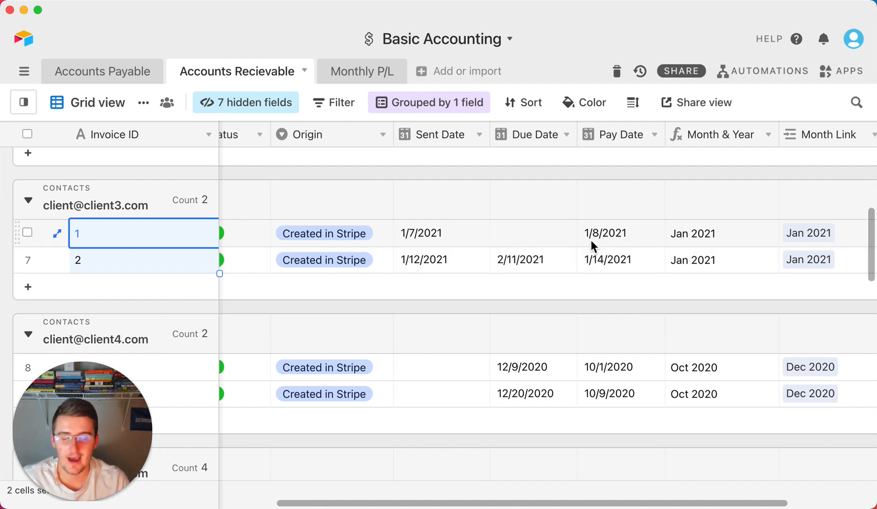
pyautogui.moveTo(619, 235); pyautogui.dragTo(619, 265)
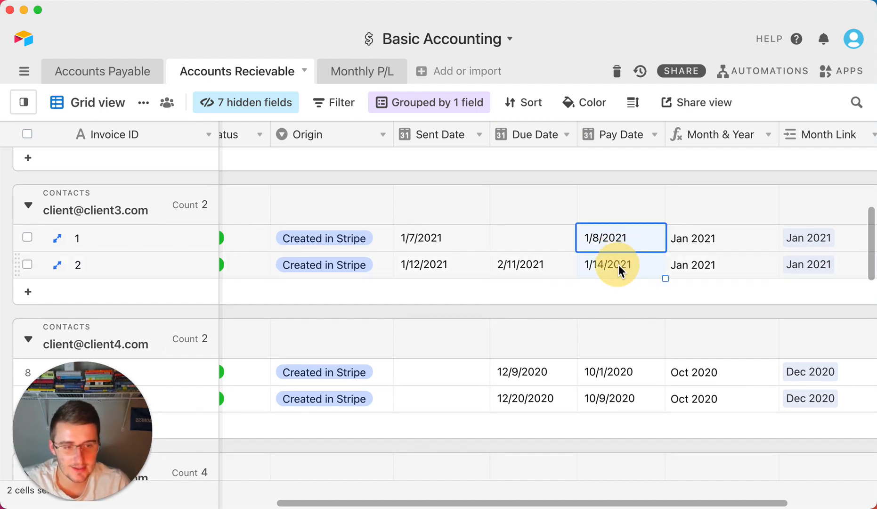
pyautogui.scroll(3, 619, 263)
pyautogui.scroll(3, 619, 264)
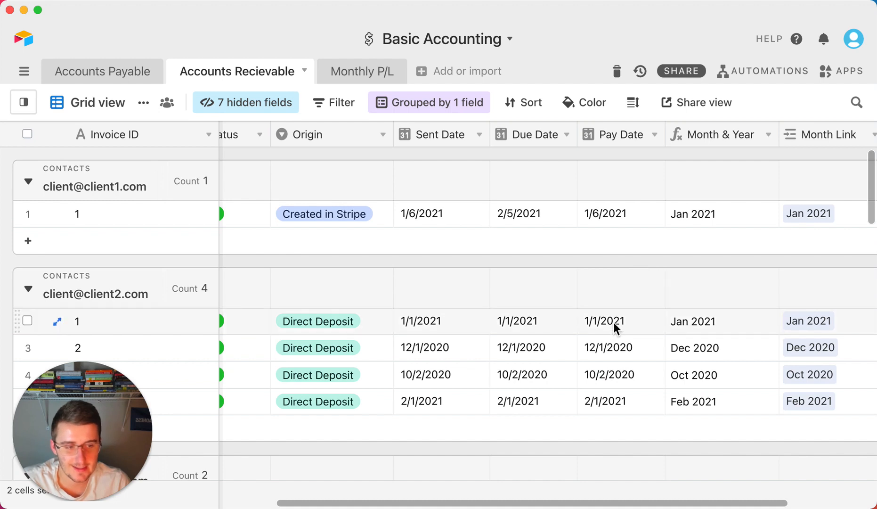
# - Open the Month & Year field's configuration, highlight its whole CONCATENATE formula, and close it without saving
pyautogui.scroll(-1, 613, 322)
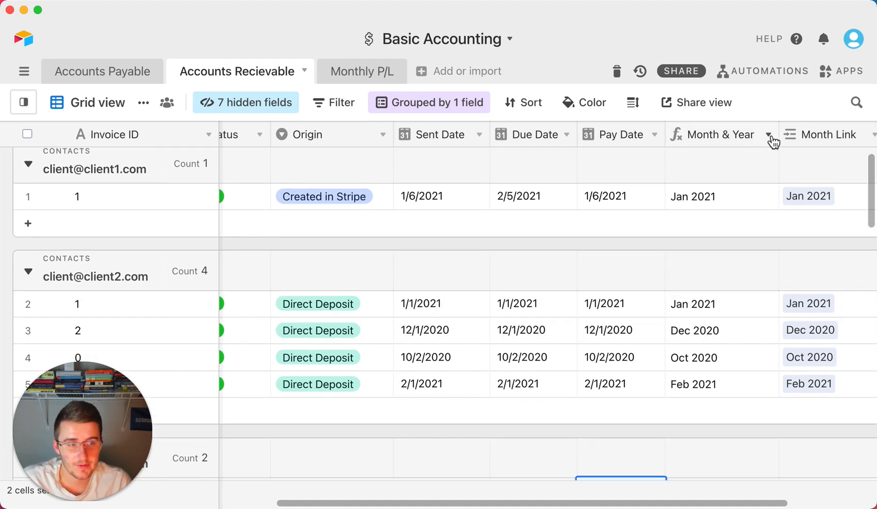
pyautogui.click(773, 142)
pyautogui.click(749, 165)
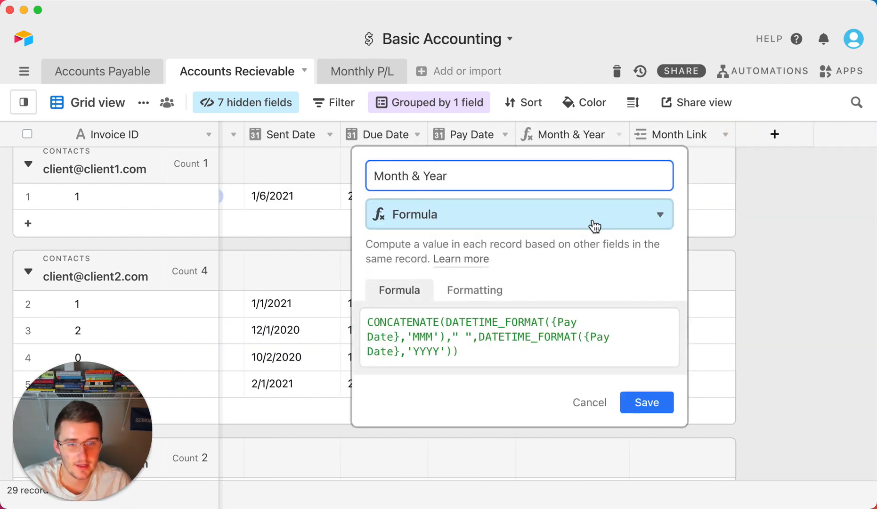
pyautogui.moveTo(481, 357); pyautogui.dragTo(372, 319)
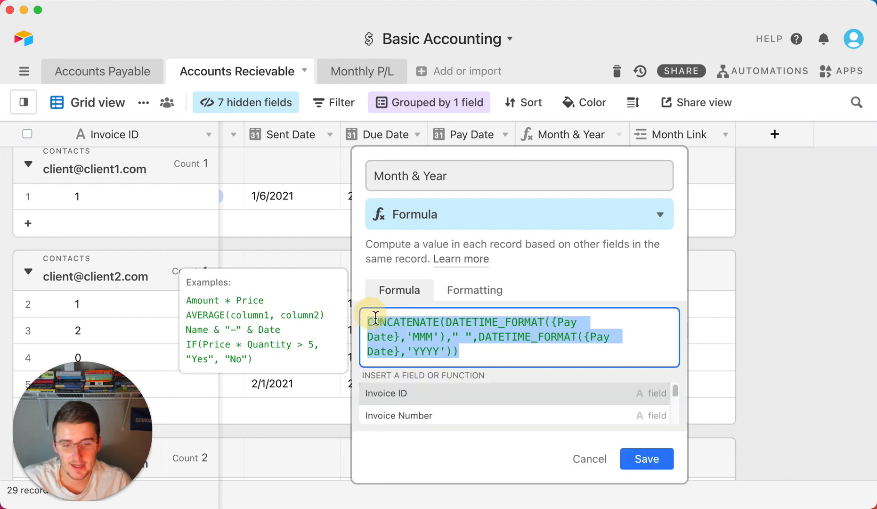
pyautogui.click(587, 459)
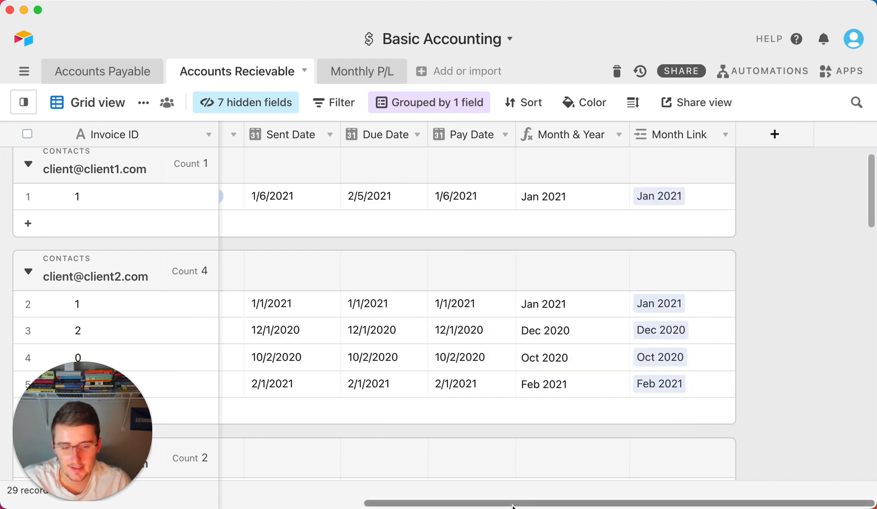
# - Review the Status of the invoices client by client, from the first client's Paid invoice down to the fifth client
pyautogui.moveTo(512, 505); pyautogui.dragTo(92, 483)
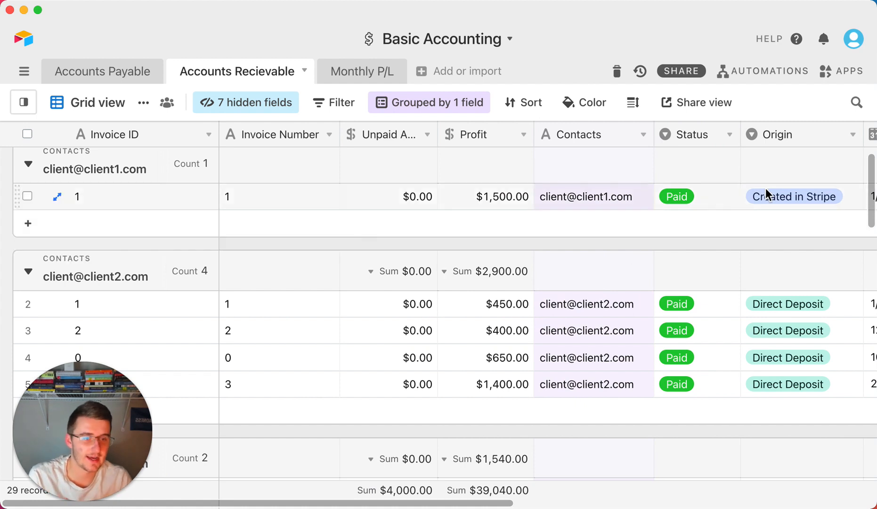
pyautogui.click(693, 197)
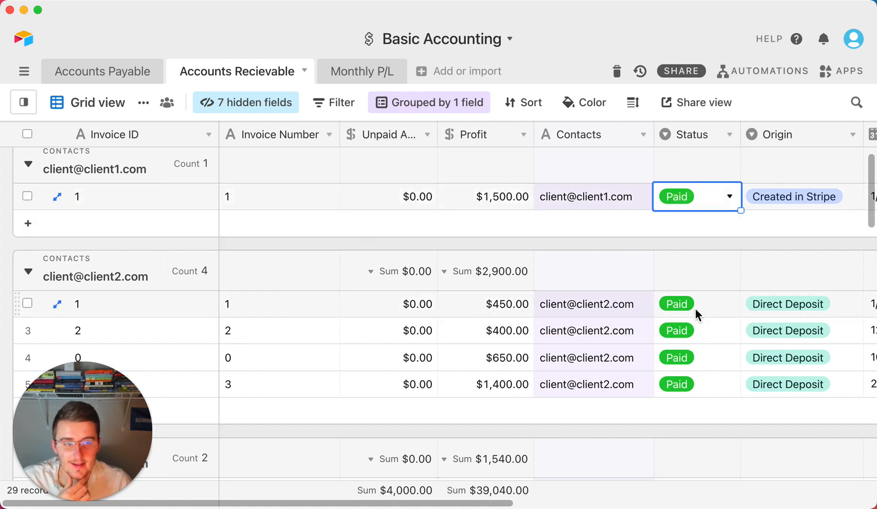
pyautogui.scroll(-2, 696, 308)
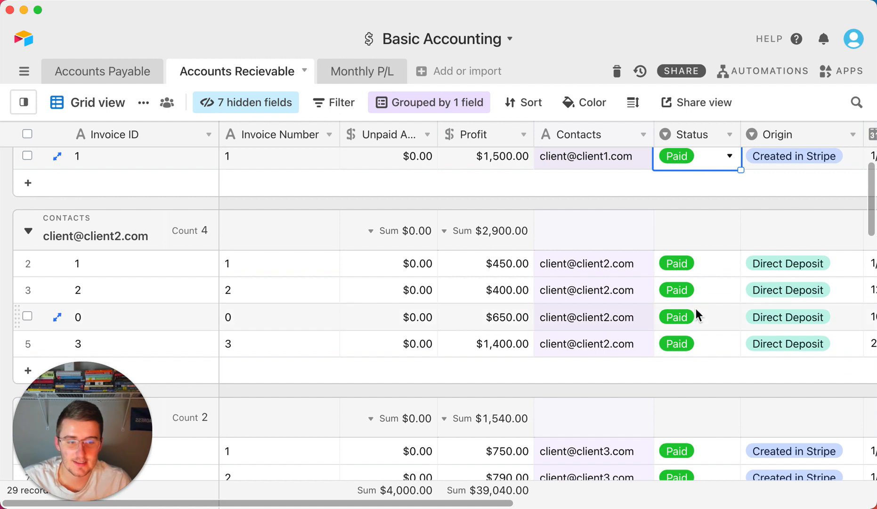
pyautogui.scroll(-1, 695, 309)
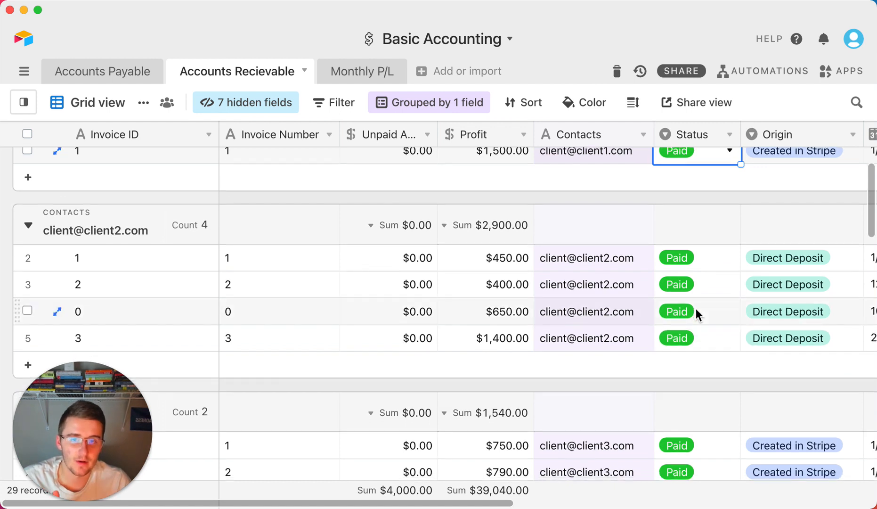
pyautogui.scroll(-1, 697, 311)
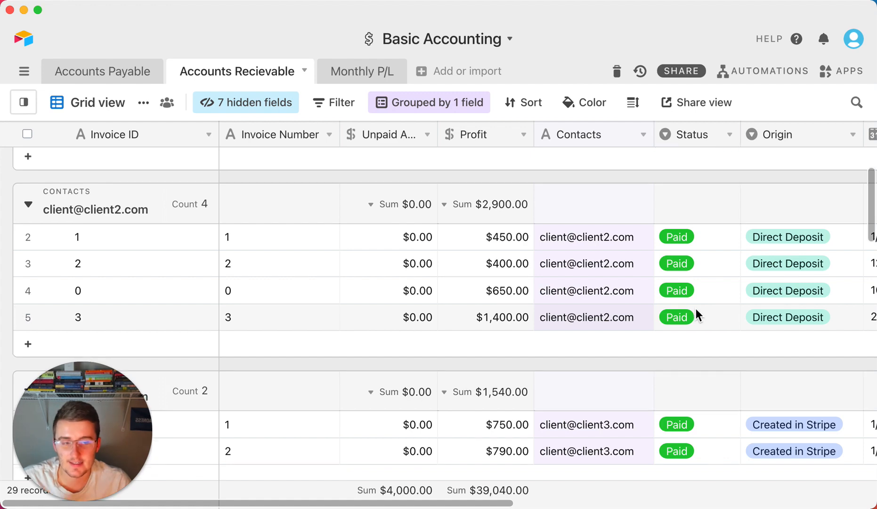
pyautogui.scroll(-4, 696, 309)
pyautogui.scroll(-6, 688, 347)
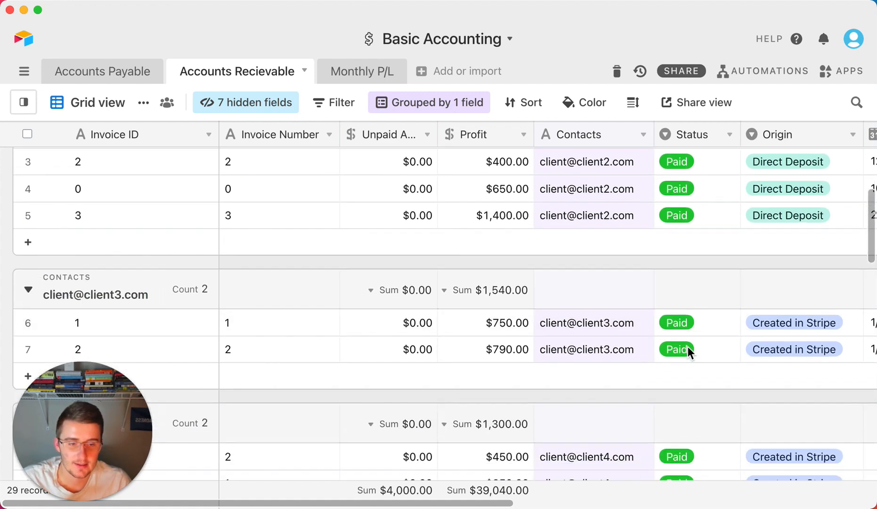
pyautogui.scroll(-4, 688, 347)
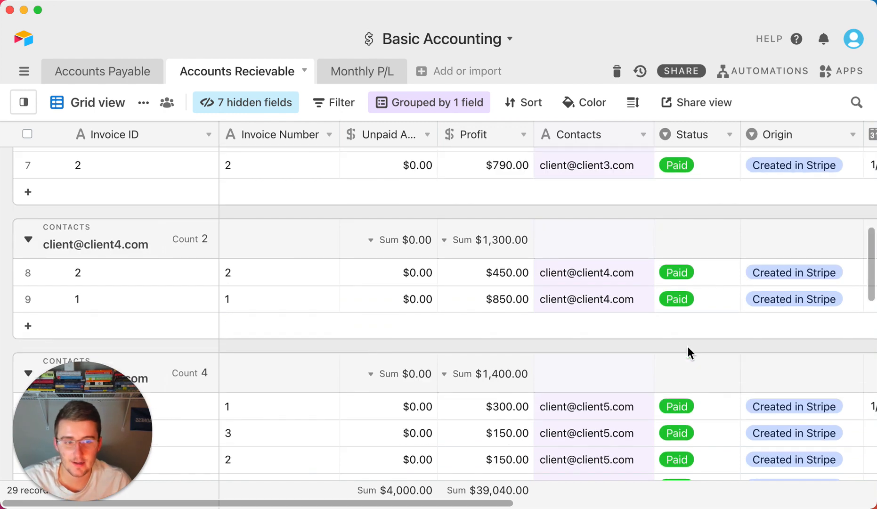
pyautogui.scroll(-2, 695, 413)
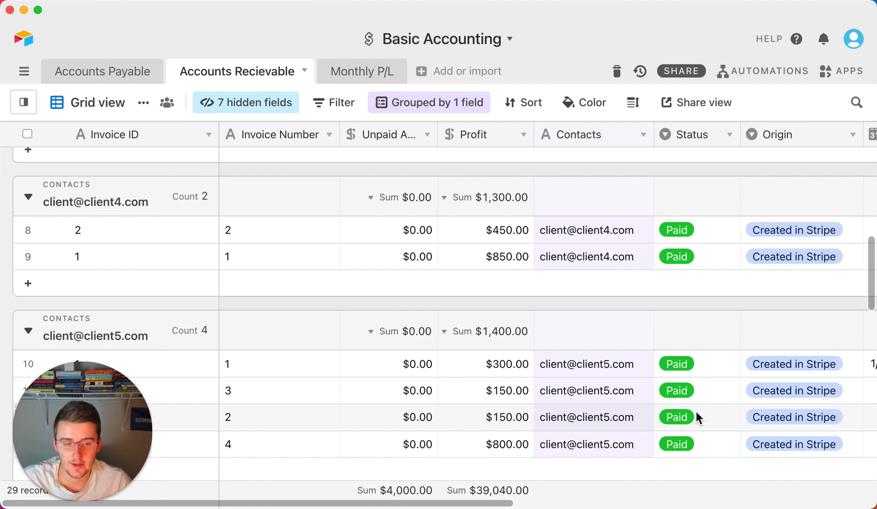
# - Find the invoices with the open status in the sixth and seventh client groups
pyautogui.scroll(-4, 696, 414)
pyautogui.scroll(-4, 696, 414)
pyautogui.scroll(-3, 696, 411)
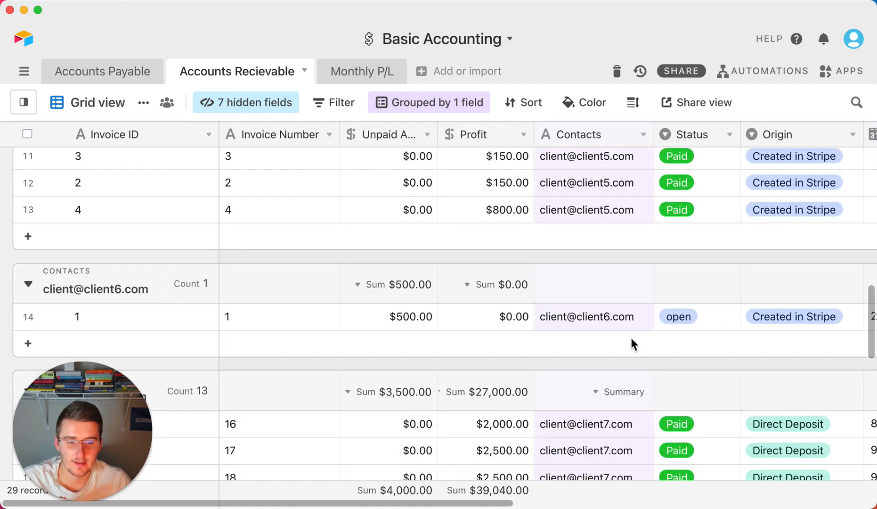
pyautogui.click(717, 320)
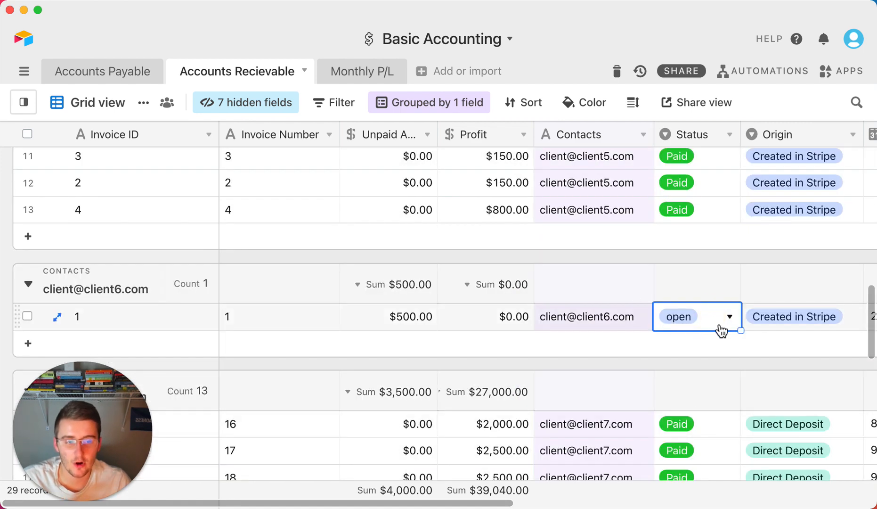
pyautogui.scroll(-4, 675, 325)
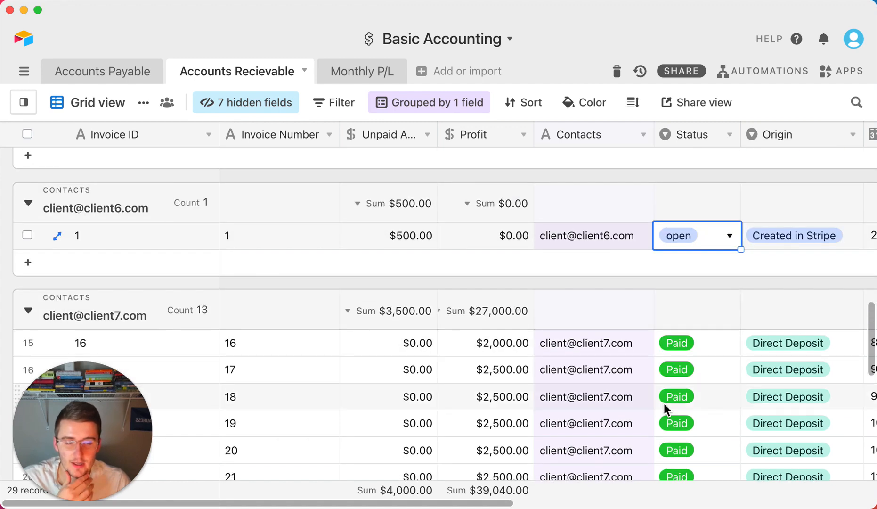
pyautogui.scroll(-12, 665, 403)
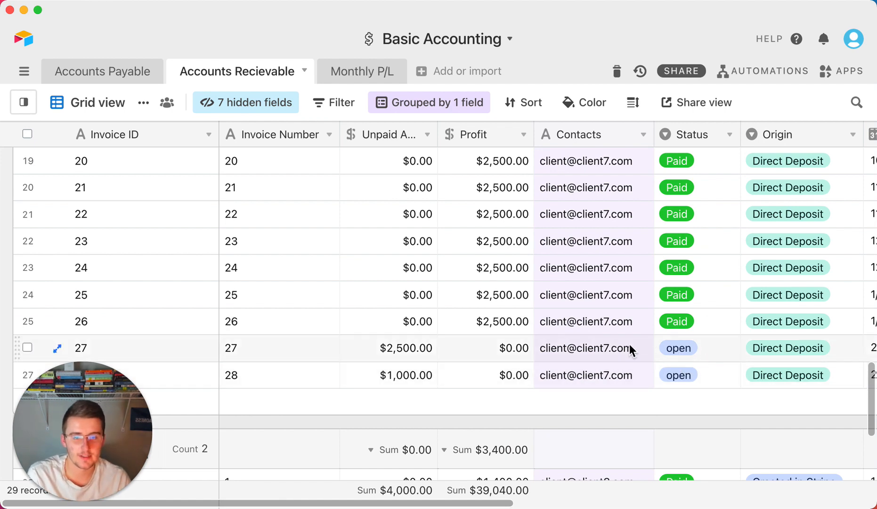
# - Compare the Profit amount of a Paid invoice with that of an open invoice in the seventh client group
pyautogui.click(523, 135)
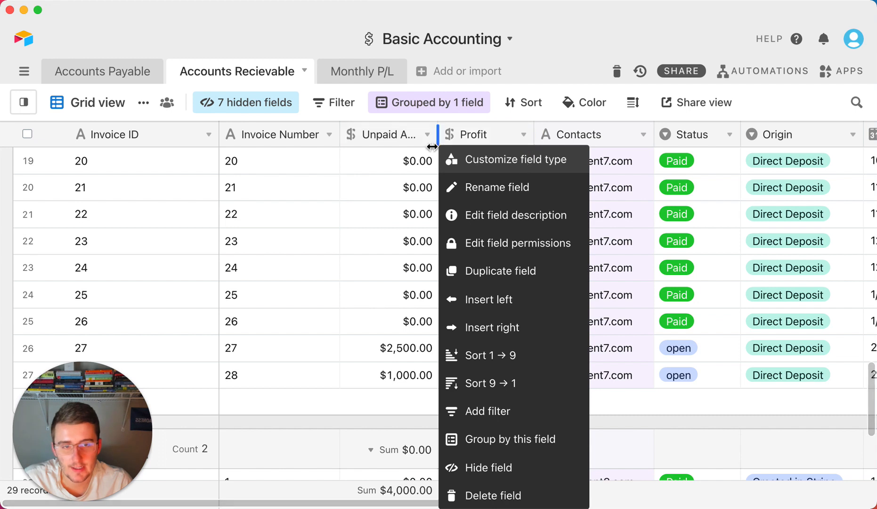
pyautogui.click(408, 166)
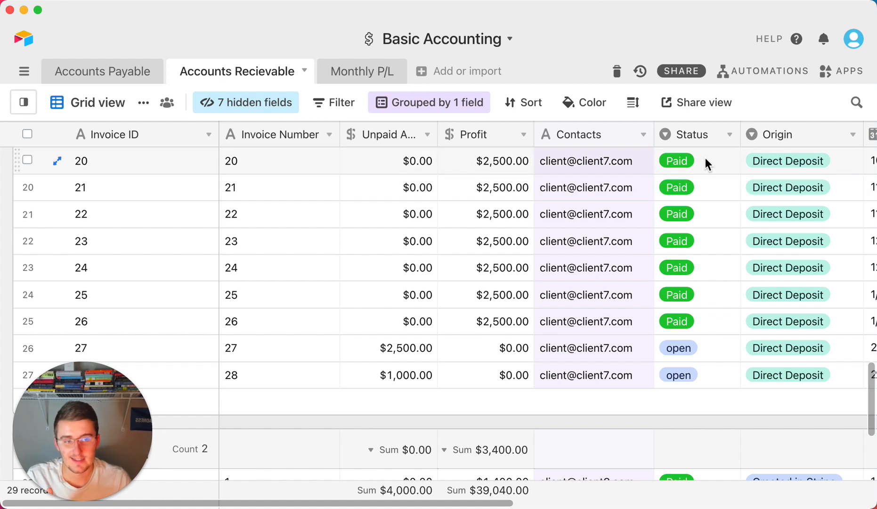
pyautogui.click(499, 162)
pyautogui.scroll(1, 471, 170)
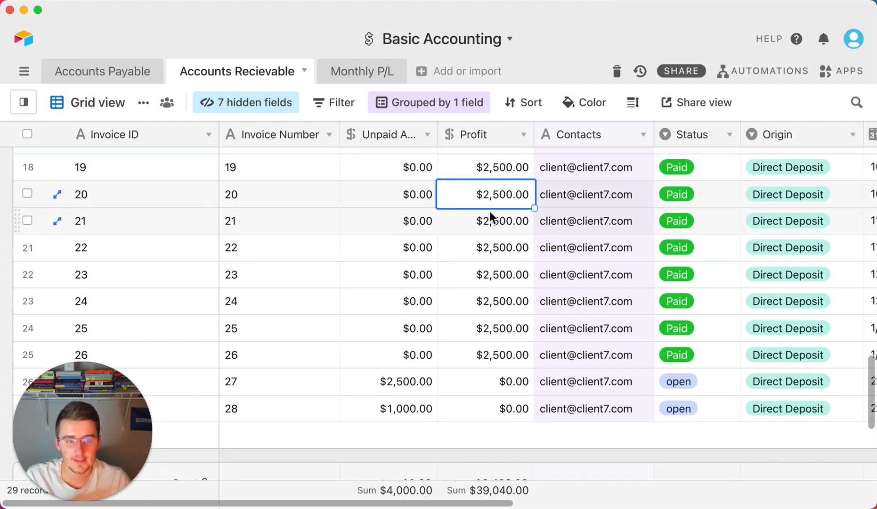
pyautogui.click(491, 381)
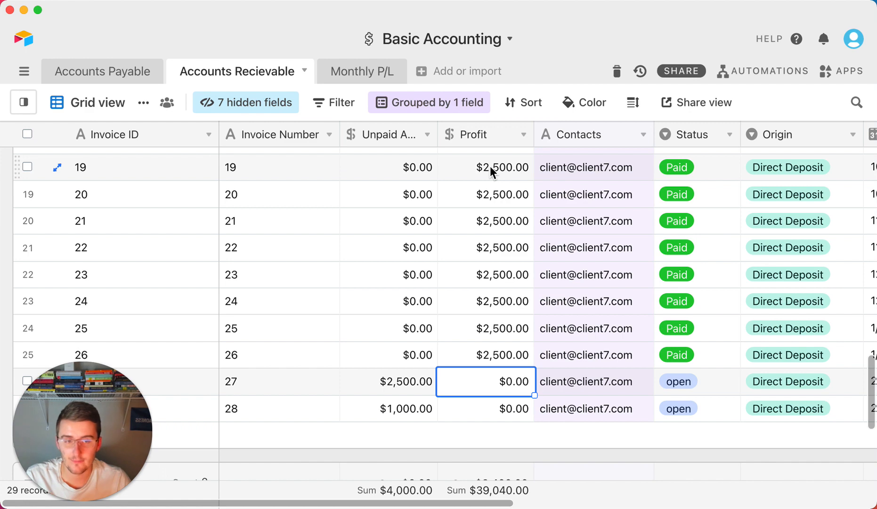
# - Select a Paid invoice's unpaid amount in the seventh client group and widen the Unpaid Amt column to fit its full name
pyautogui.click(423, 171)
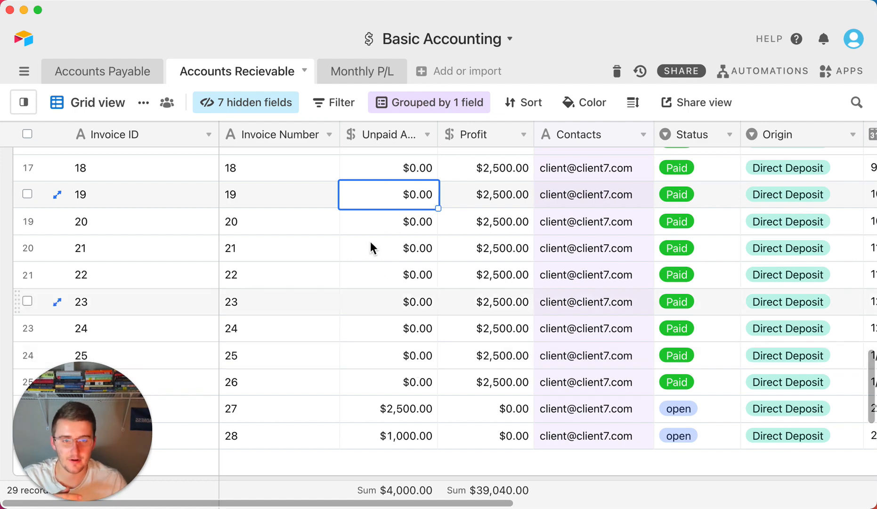
pyautogui.moveTo(438, 134)
pyautogui.mouseDown()
pyautogui.moveTo(466, 130)
pyautogui.moveTo(455, 136)
pyautogui.mouseUp()
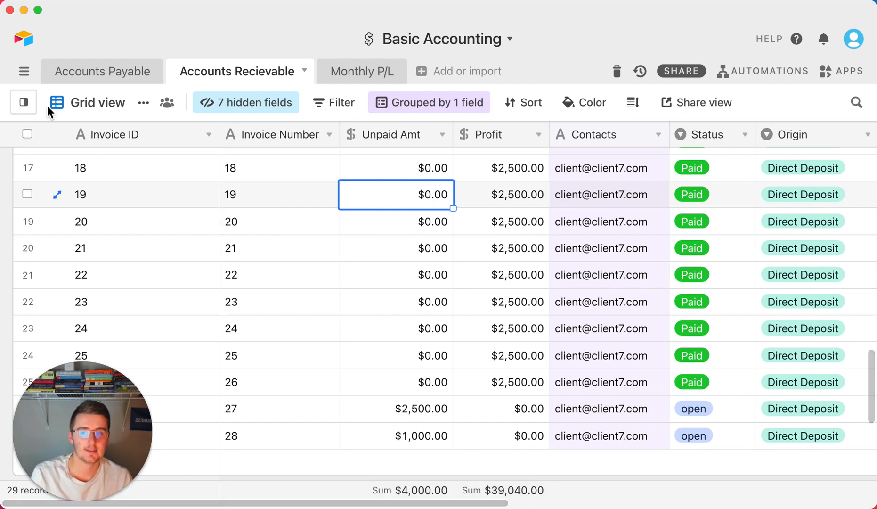
# - Open the Pending AR view and inspect its filter condition on the Status field
pyautogui.moveTo(24, 103)
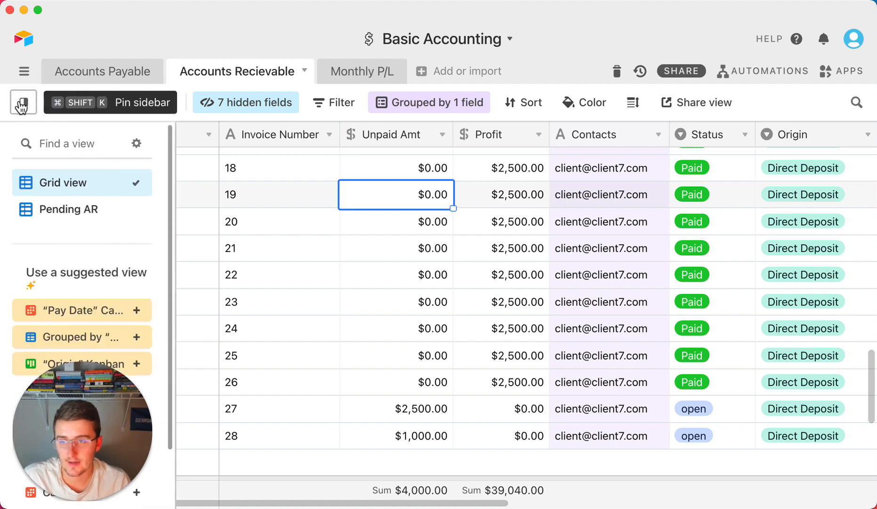
pyautogui.click(76, 213)
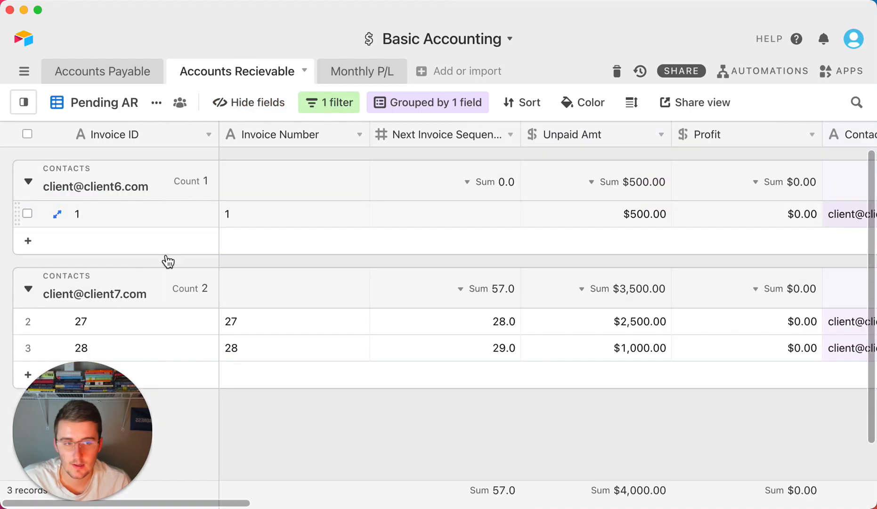
pyautogui.click(329, 104)
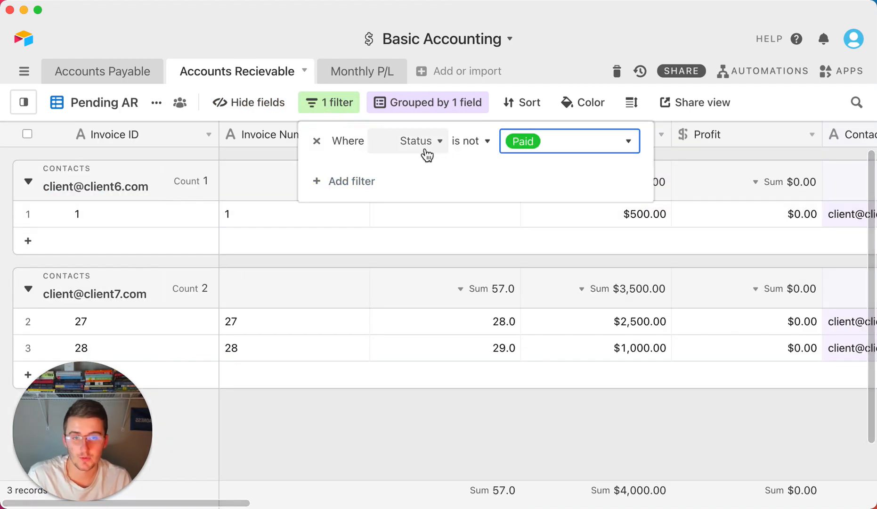
# - Close the filter conditions and return to the Grid view of Accounts Recievable, starting from the first client group
pyautogui.click(547, 414)
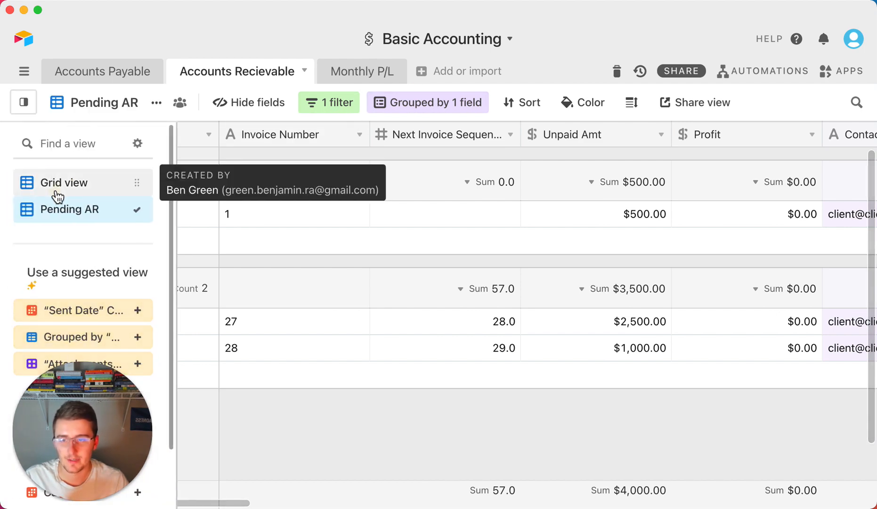
pyautogui.click(55, 191)
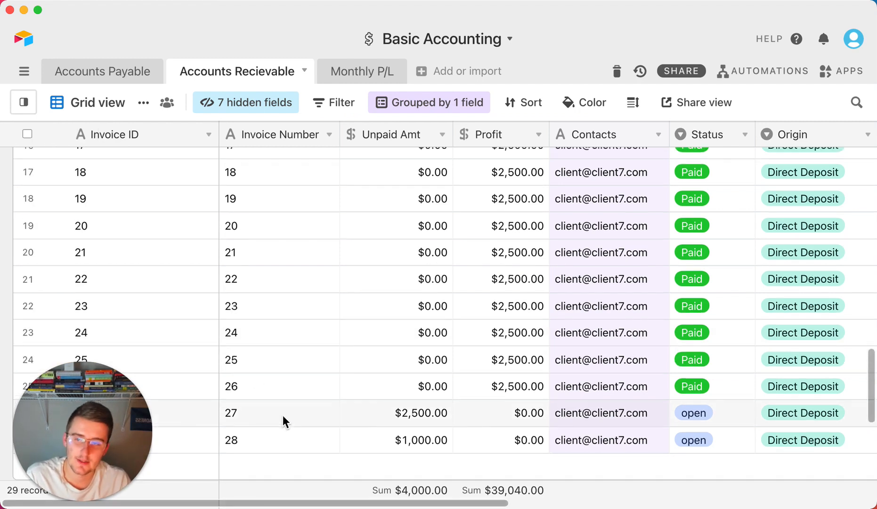
pyautogui.scroll(5, 282, 416)
pyautogui.scroll(6, 282, 416)
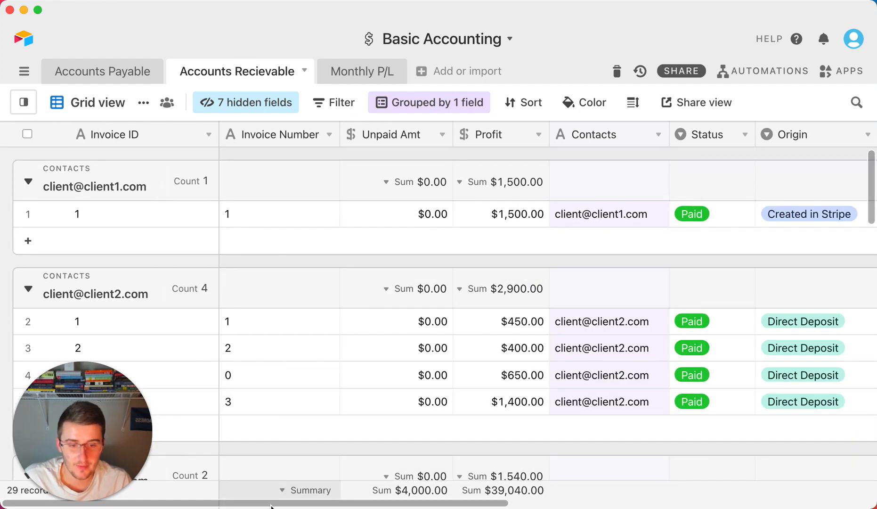
# - View the Monthly P/L table, and select the Month & Year value of the first client's invoice in Accounts Recievable
pyautogui.click(383, 71)
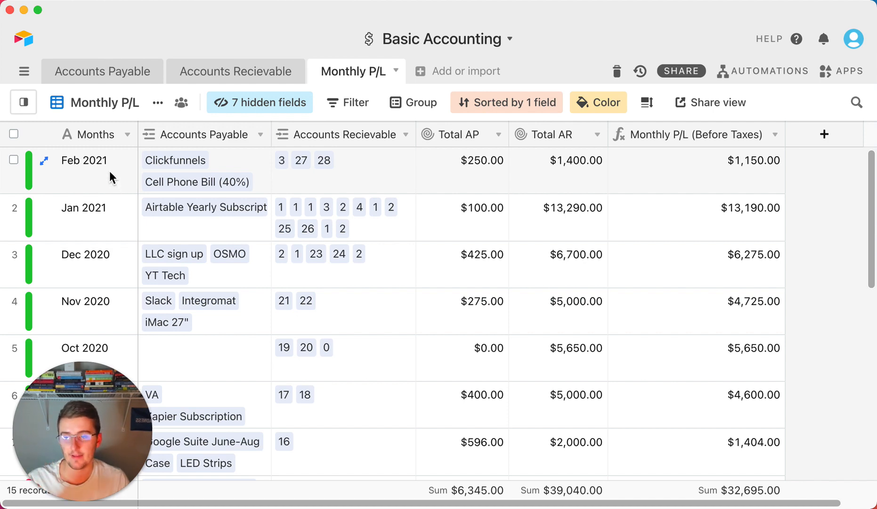
pyautogui.click(235, 71)
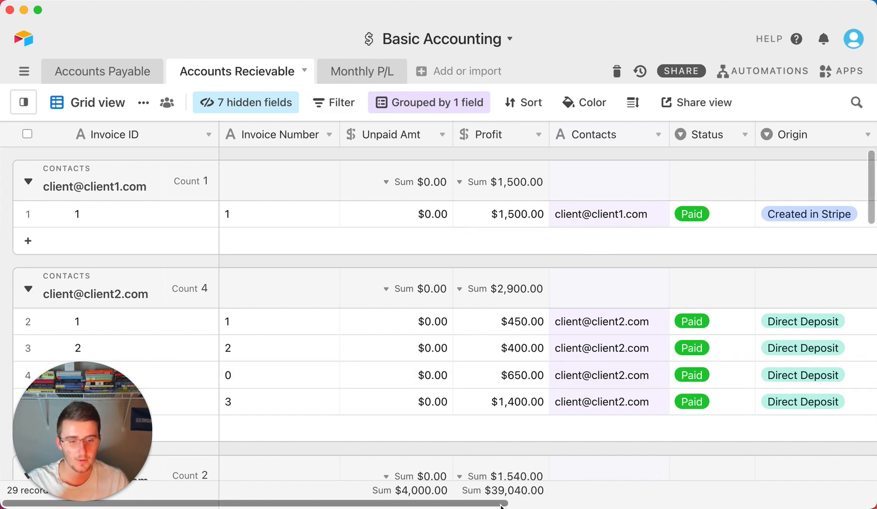
pyautogui.moveTo(500, 502); pyautogui.dragTo(813, 492)
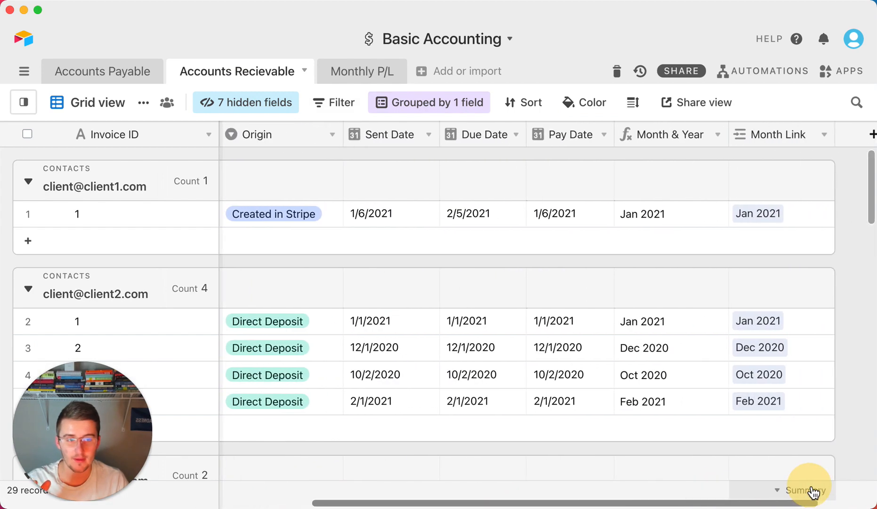
pyautogui.click(673, 218)
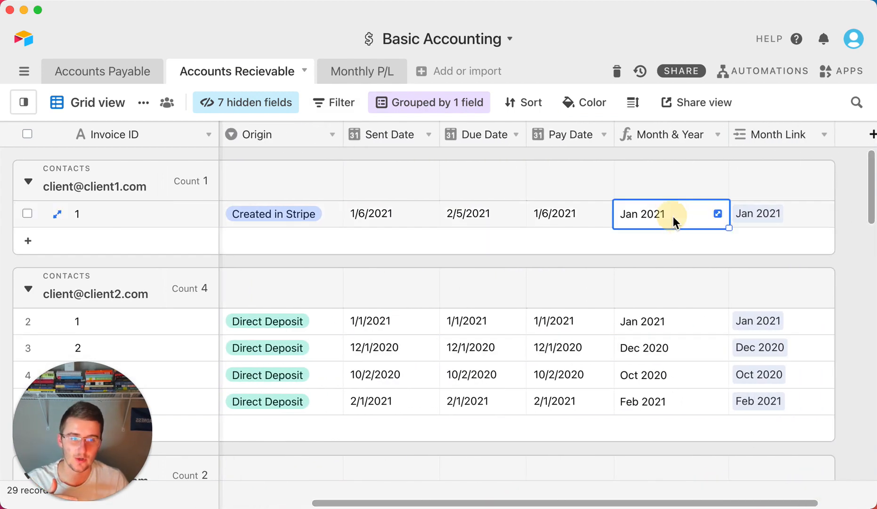
# - Open the Monthly P/L table and highlight the month names from Feb 2021 down to Nov 2020
pyautogui.click(366, 74)
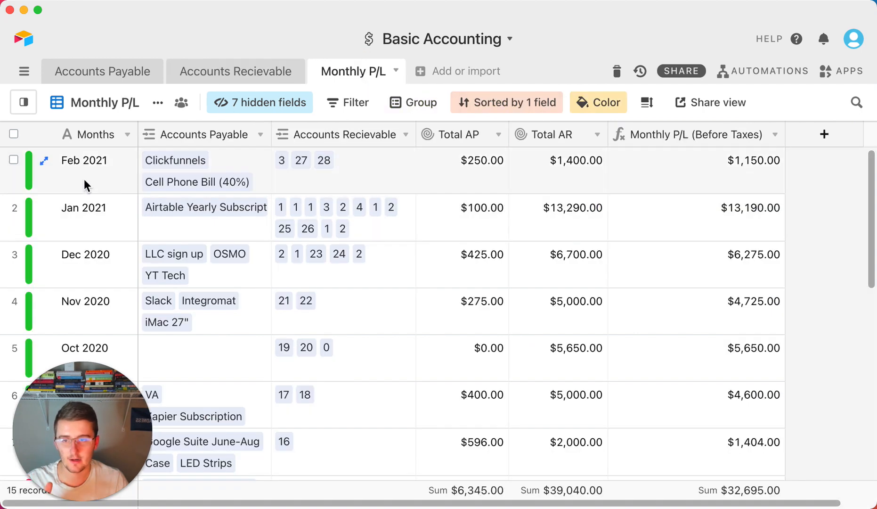
pyautogui.moveTo(83, 173); pyautogui.dragTo(85, 329)
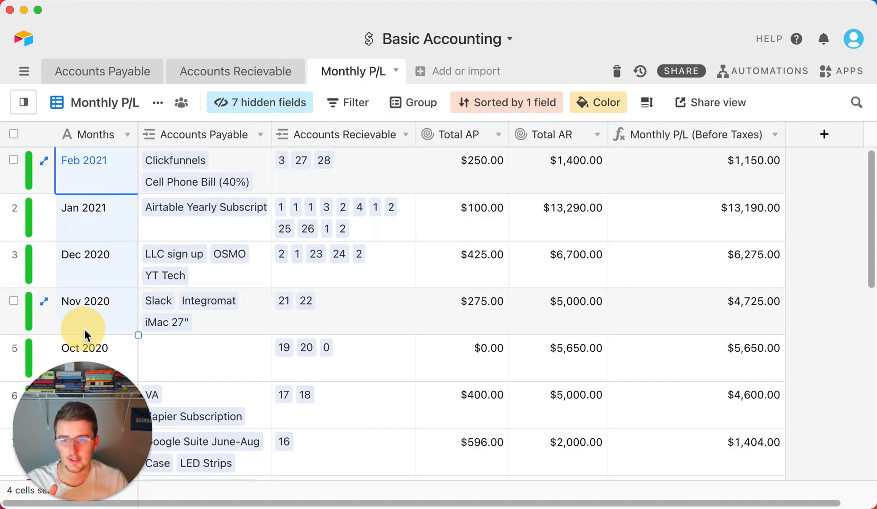
pyautogui.click(95, 218)
pyautogui.click(92, 263)
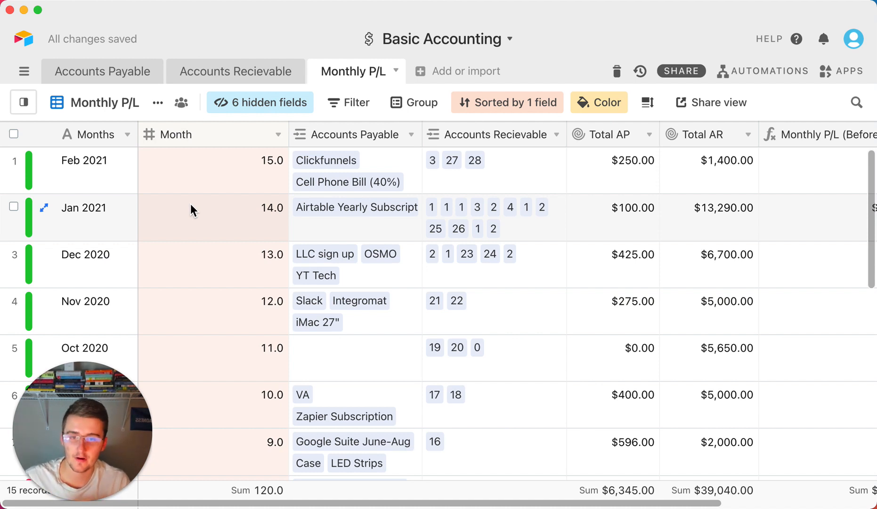
# - Examine the Month sequence numbers in Monthly P/L from Feb 2021 downward, and hide the Month field
pyautogui.click(196, 164)
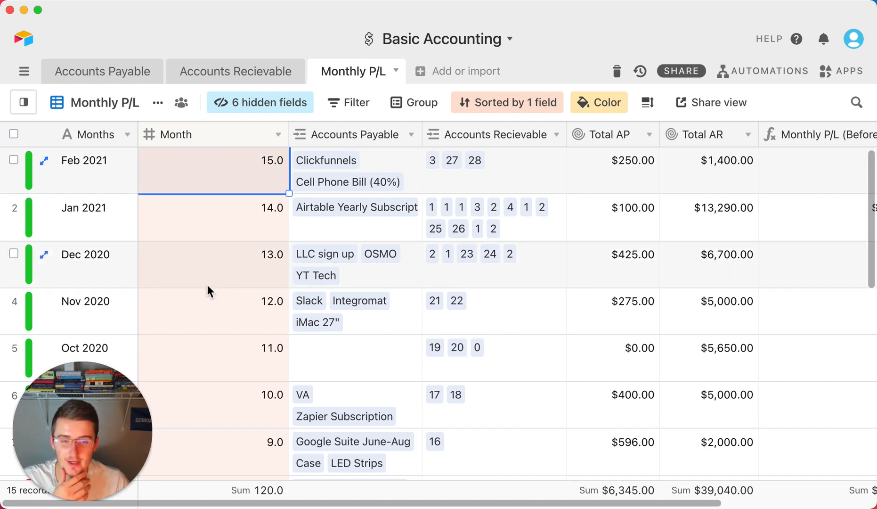
pyautogui.scroll(-5, 207, 285)
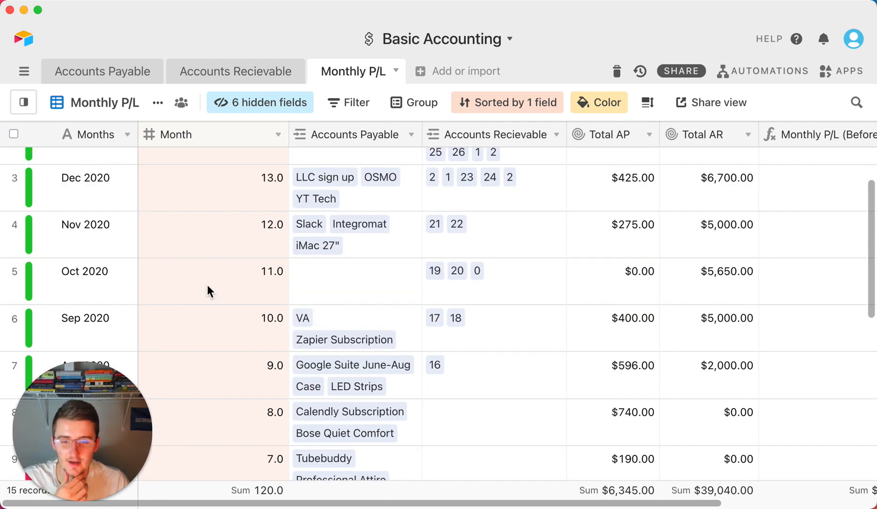
pyautogui.scroll(2, 207, 284)
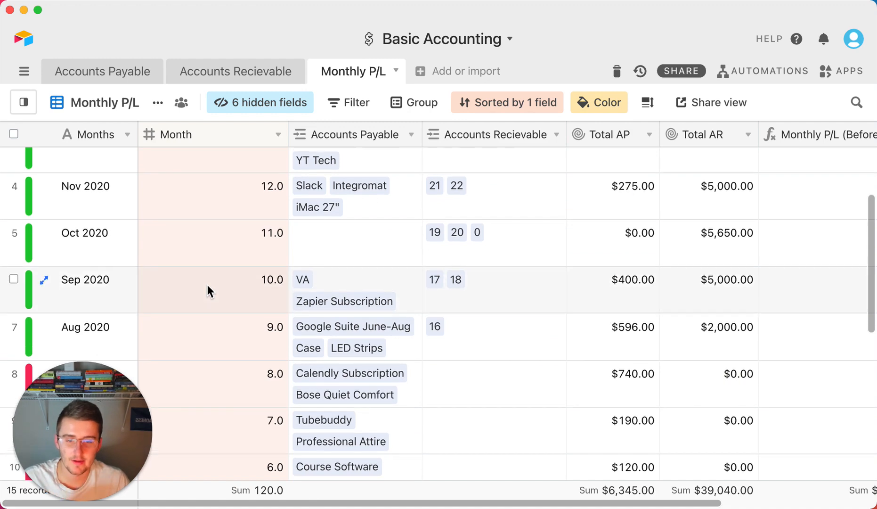
pyautogui.scroll(3, 207, 284)
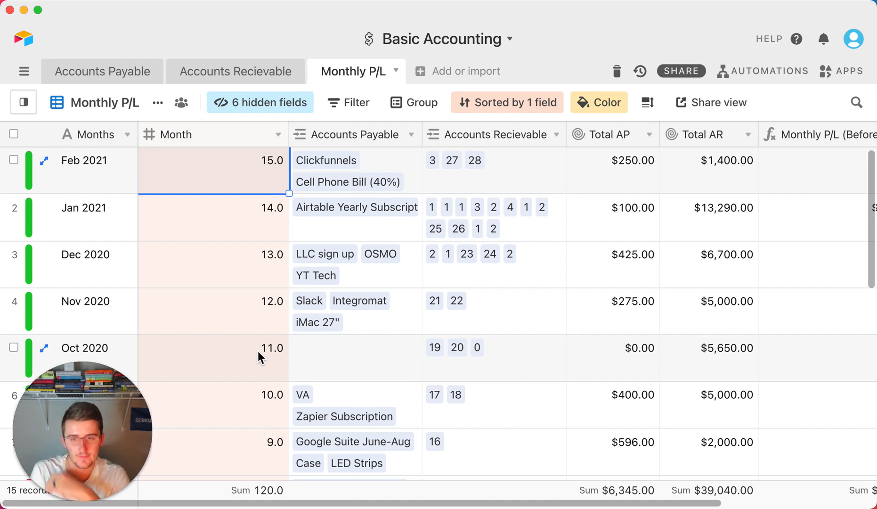
pyautogui.rightClick(207, 143)
pyautogui.click(213, 470)
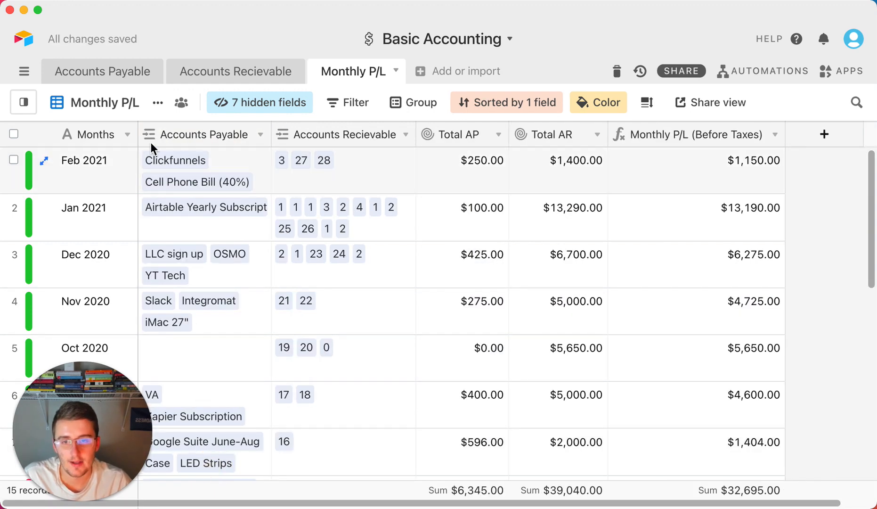
# - Compare the month names in Monthly P/L with the Expense Month values in Accounts Payable and the Month & Year values in Accounts Recievable
pyautogui.click(113, 165)
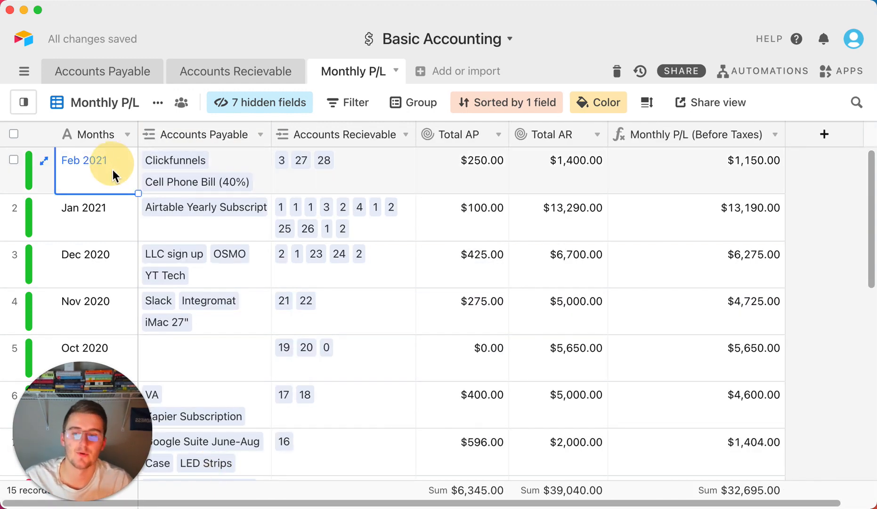
pyautogui.click(110, 233)
pyautogui.click(100, 267)
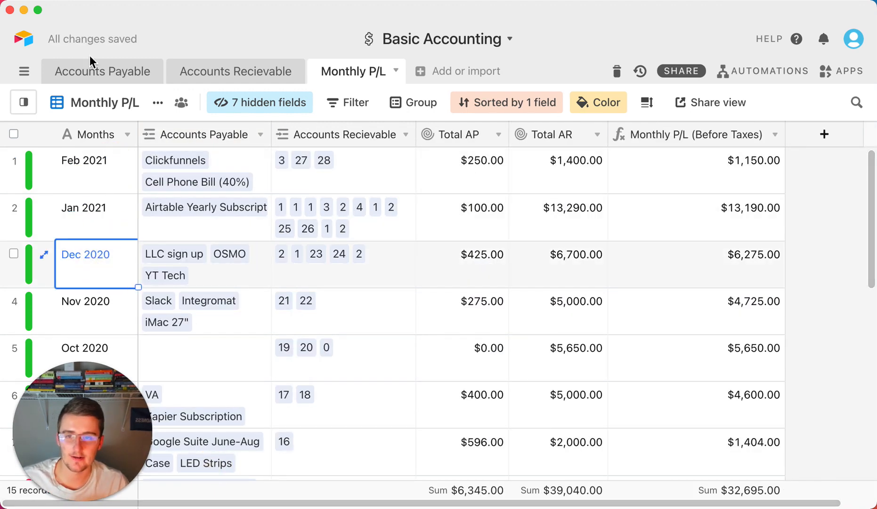
pyautogui.click(98, 78)
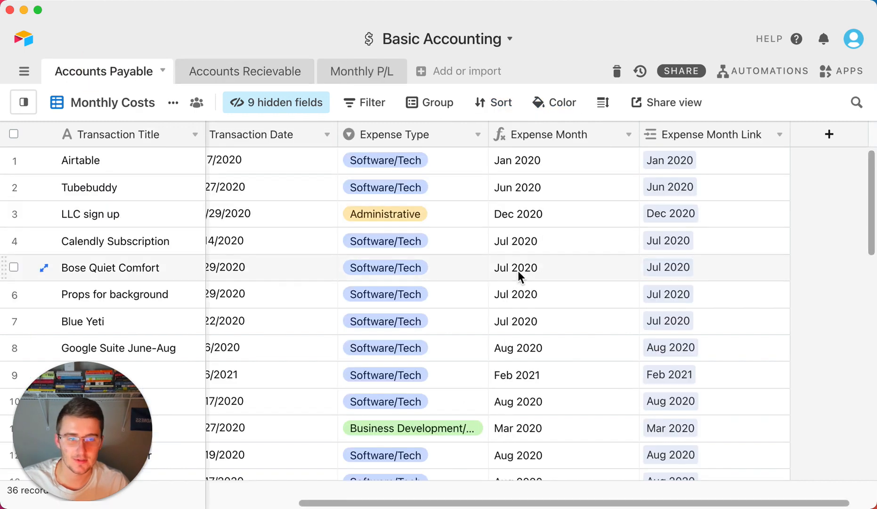
pyautogui.moveTo(548, 160); pyautogui.dragTo(542, 365)
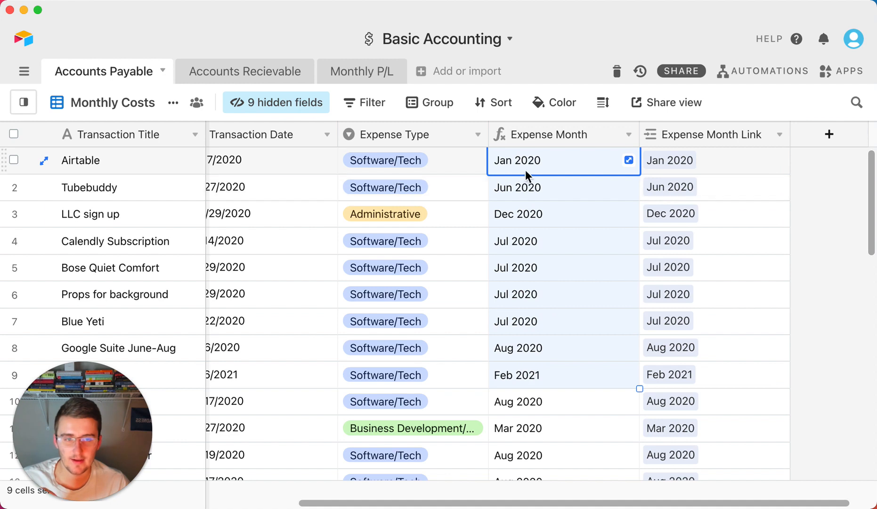
pyautogui.click(251, 162)
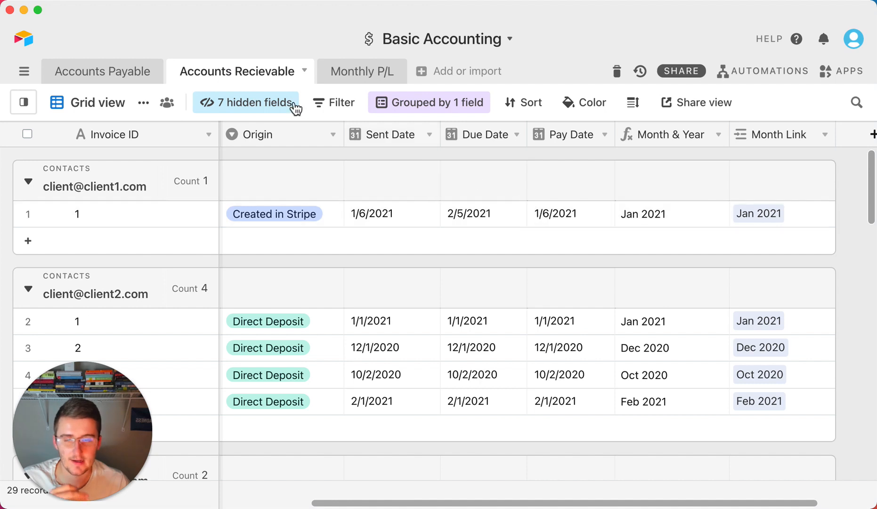
# - Open the first Auto Link Month & Year automation and examine its record-matches-conditions trigger, including the chosen table and conditions
pyautogui.click(780, 77)
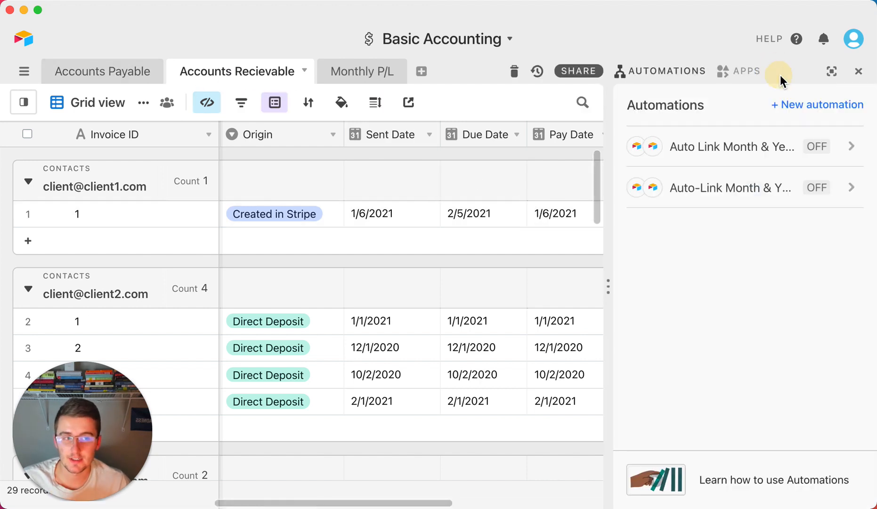
pyautogui.click(823, 155)
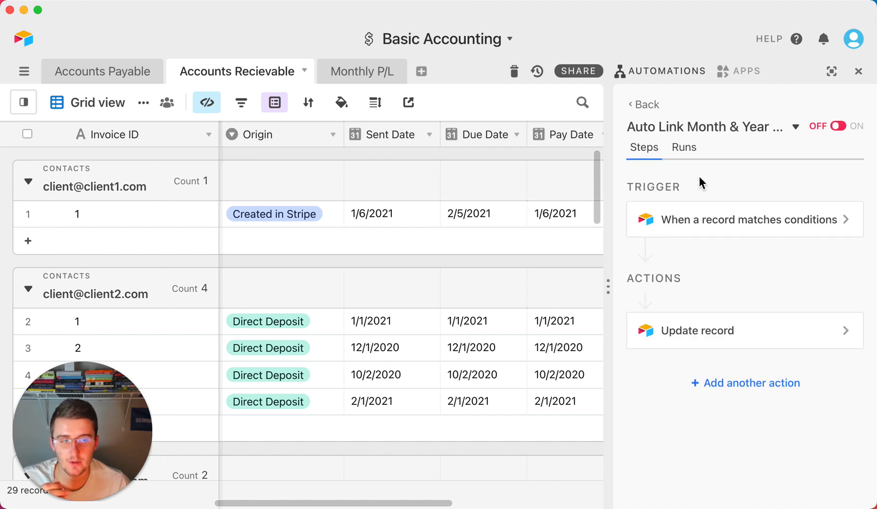
pyautogui.click(709, 228)
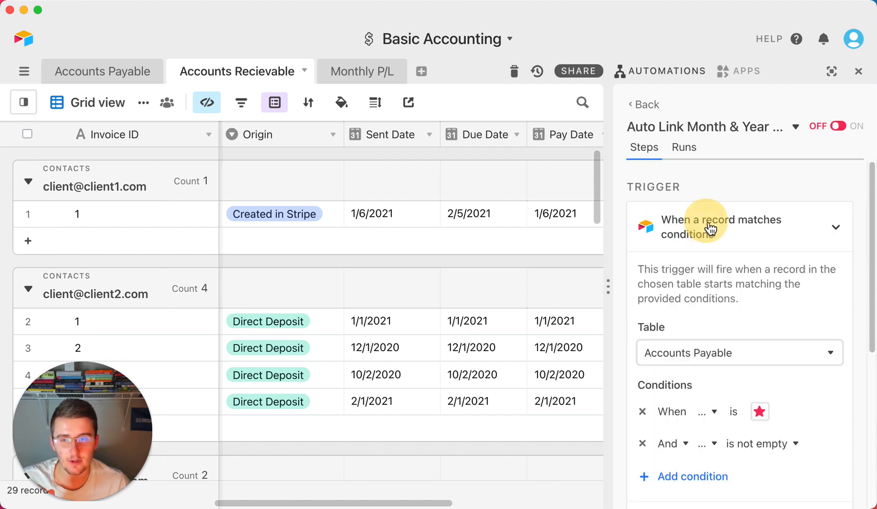
pyautogui.scroll(-1, 715, 268)
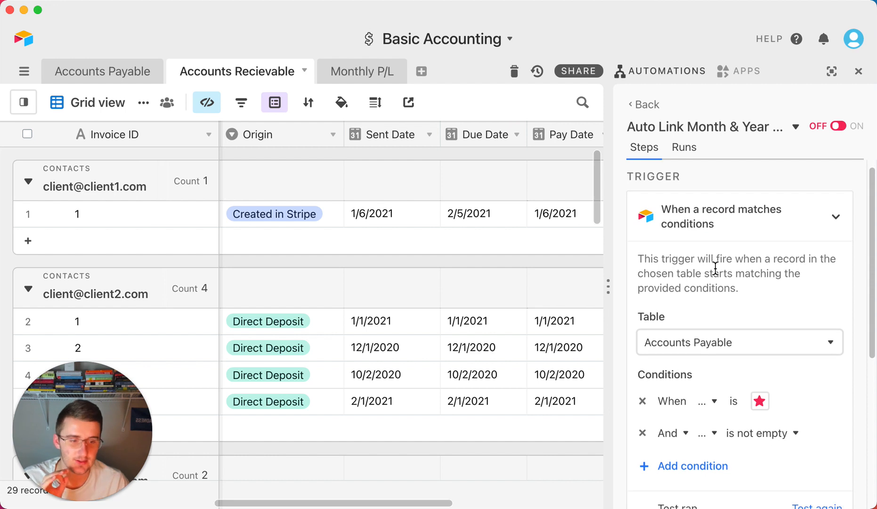
pyautogui.scroll(-1, 729, 366)
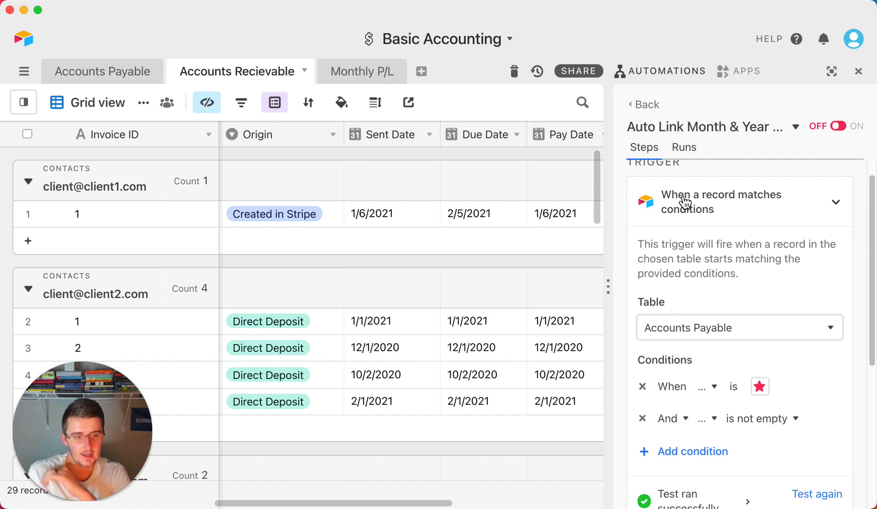
pyautogui.scroll(-2, 706, 335)
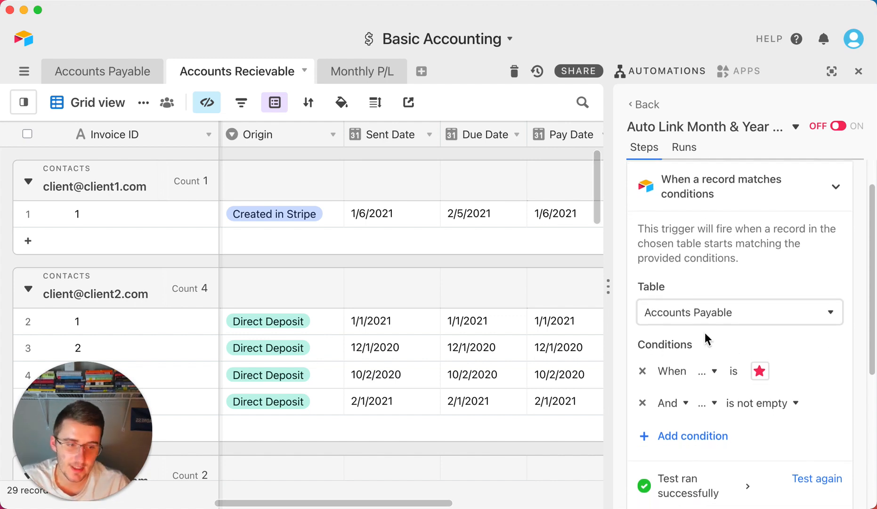
pyautogui.scroll(-2, 707, 362)
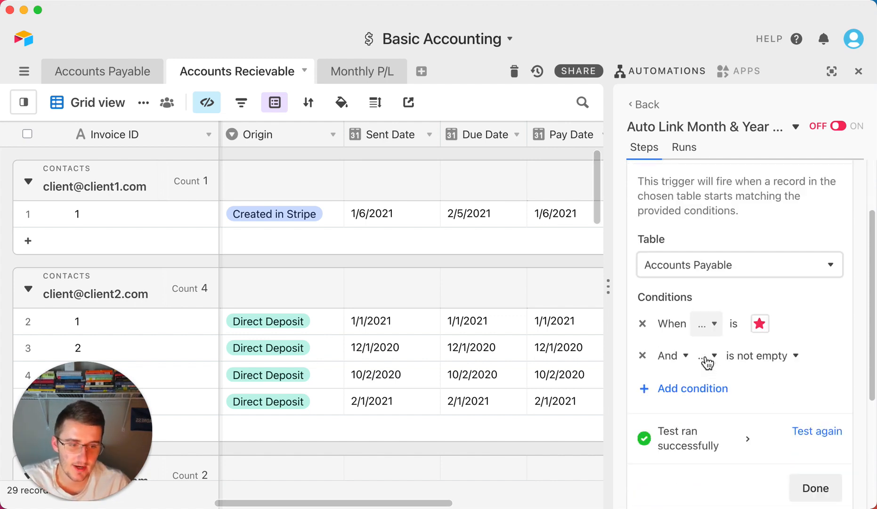
# - Inspect the fields behind both trigger conditions, keeping Transaction Date as the field that must not be empty
pyautogui.click(709, 324)
pyautogui.click(728, 226)
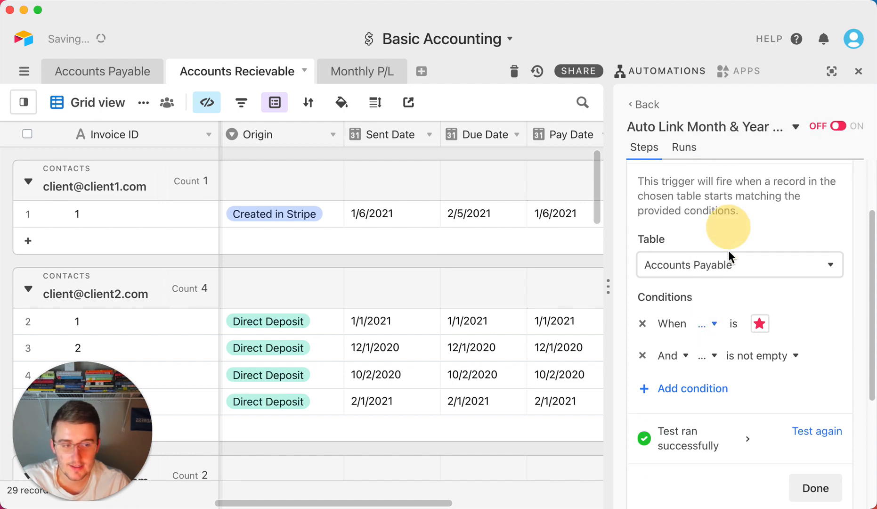
pyautogui.click(717, 354)
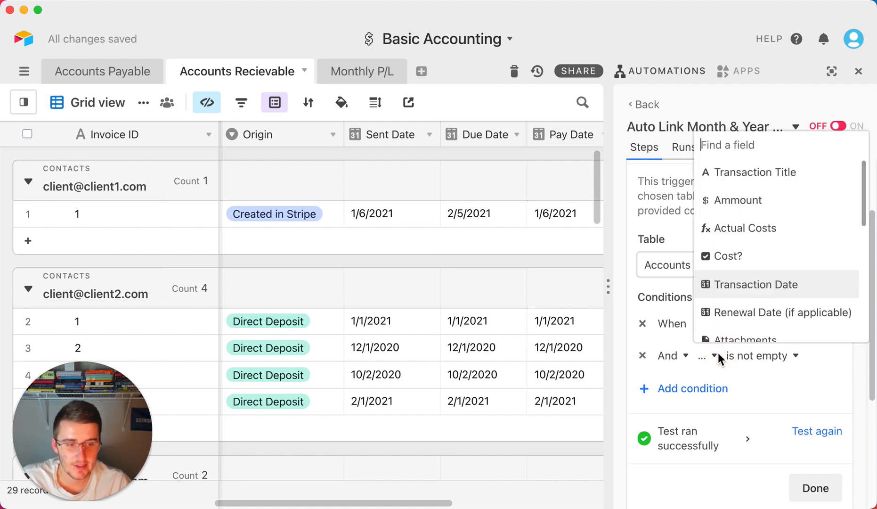
pyautogui.click(737, 285)
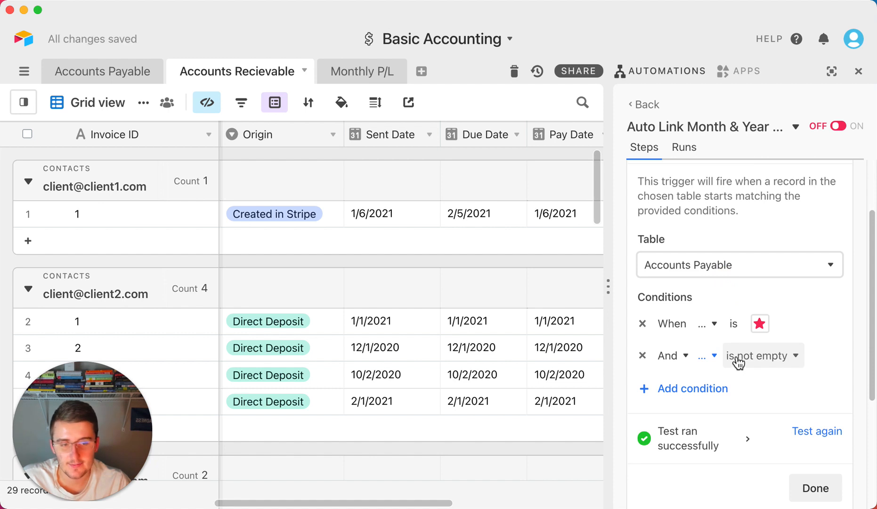
# - Select the Dec 2020 Month & Year value in the second client group and compare it with the invoice's date fields
pyautogui.moveTo(395, 504); pyautogui.dragTo(502, 481)
pyautogui.click(375, 347)
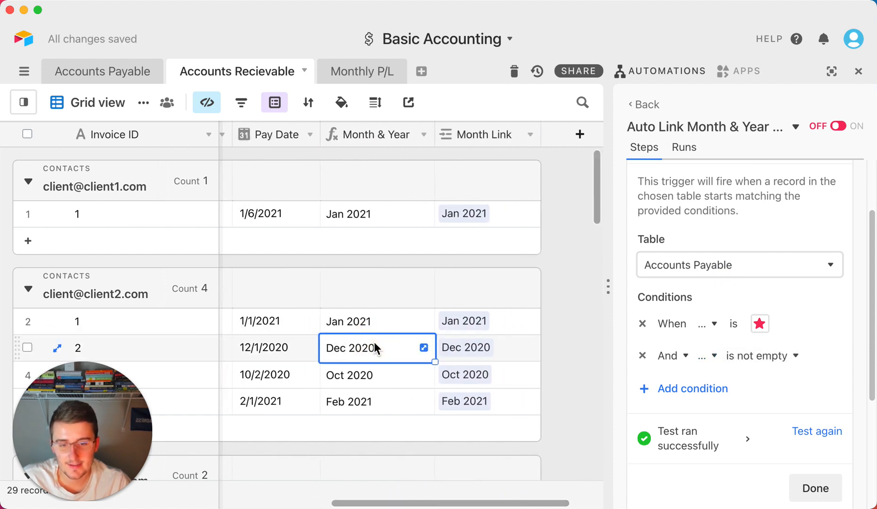
pyautogui.moveTo(370, 503); pyautogui.dragTo(327, 481)
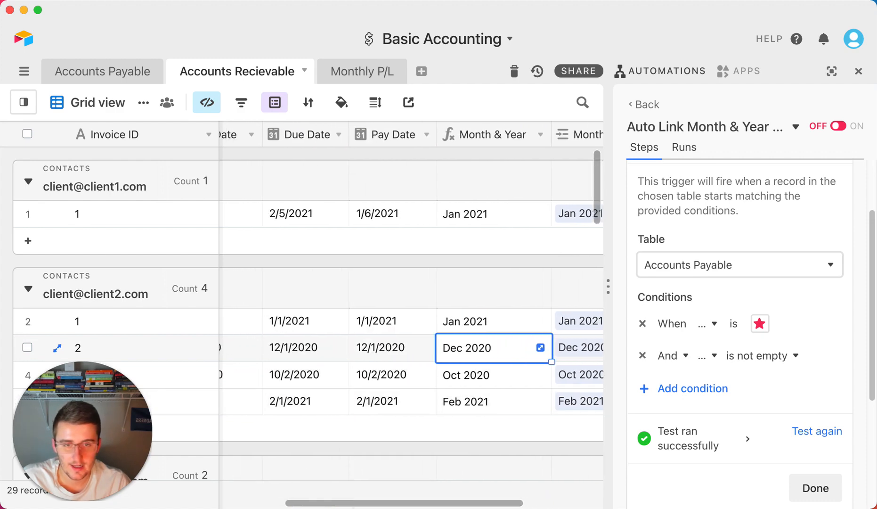
# - Clear the Transaction Date of the Tubebuddy record in Accounts Payable
pyautogui.click(123, 71)
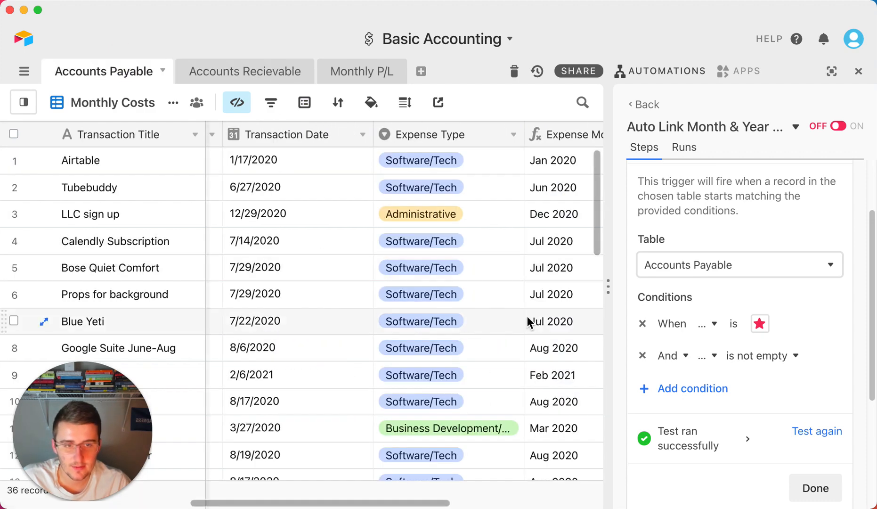
pyautogui.click(315, 324)
pyautogui.click(311, 185)
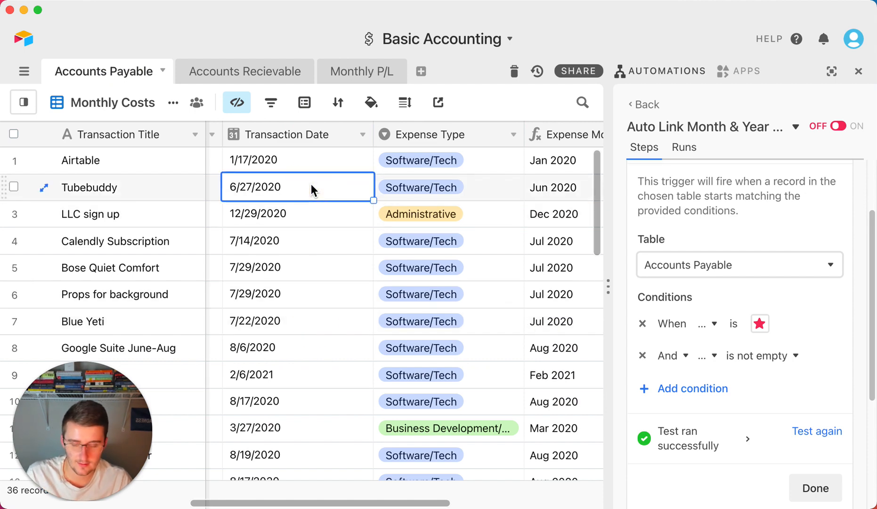
pyautogui.press('BackSpace')
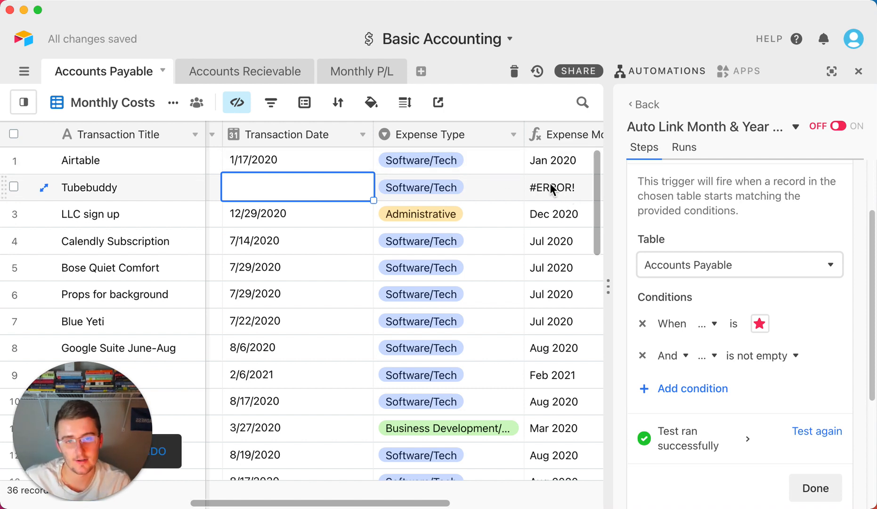
# - Undo the clearing of the Tubebuddy record's Transaction Date and close the automation's trigger settings
pyautogui.press('super+z')
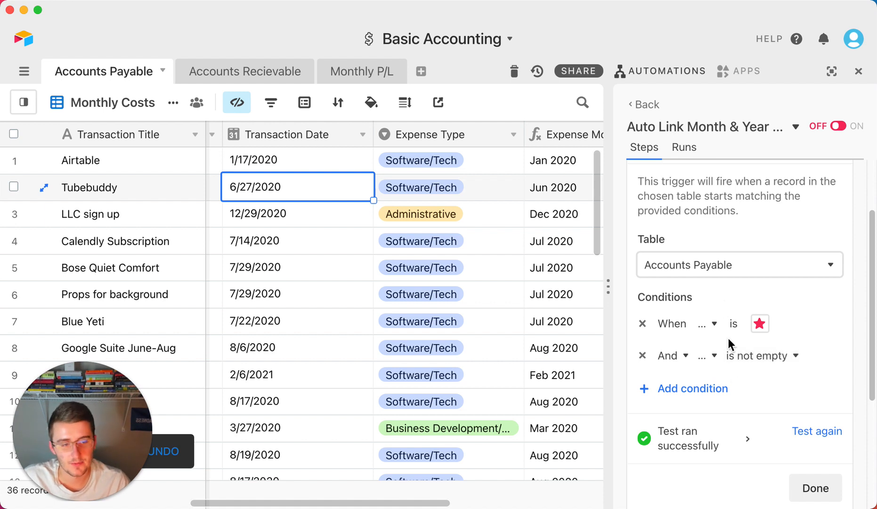
pyautogui.scroll(-3, 708, 335)
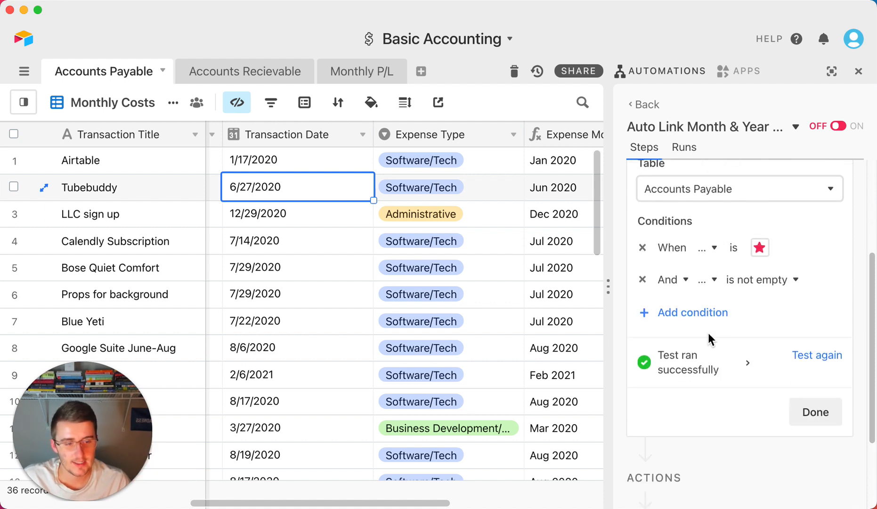
pyautogui.click(816, 406)
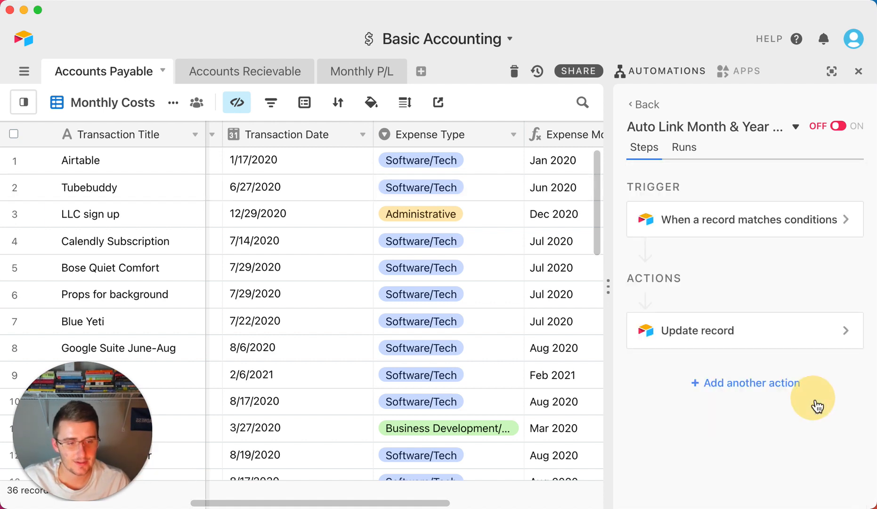
# - Open the Update record action and compare Expense Month with Expense Month Link for the Props for background record
pyautogui.click(704, 332)
pyautogui.scroll(-2, 701, 330)
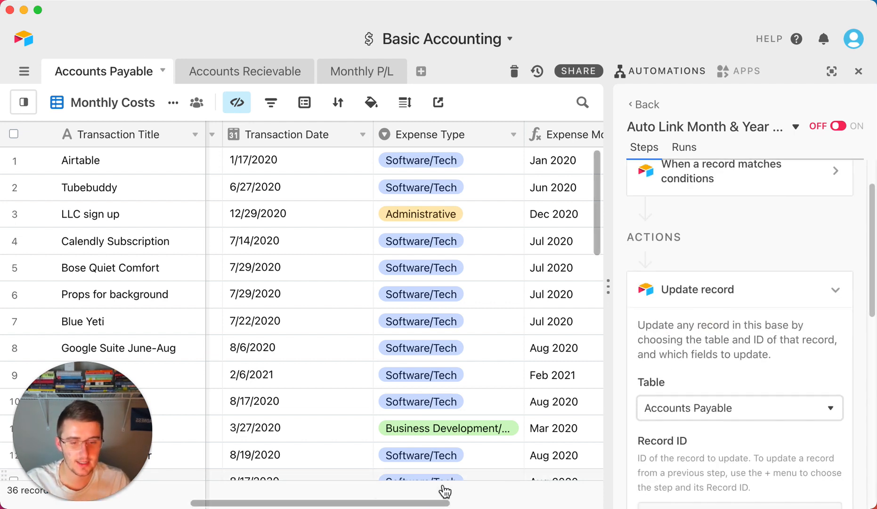
pyautogui.moveTo(422, 504); pyautogui.dragTo(518, 502)
pyautogui.click(371, 295)
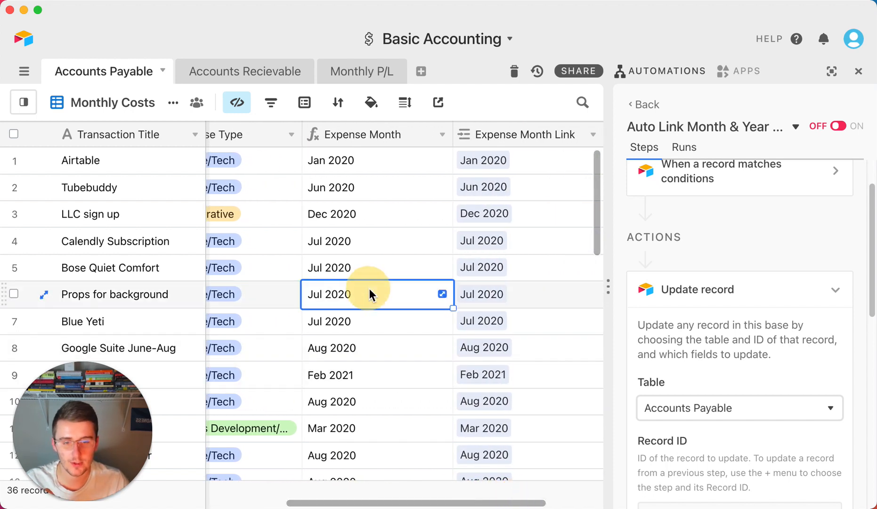
pyautogui.click(544, 293)
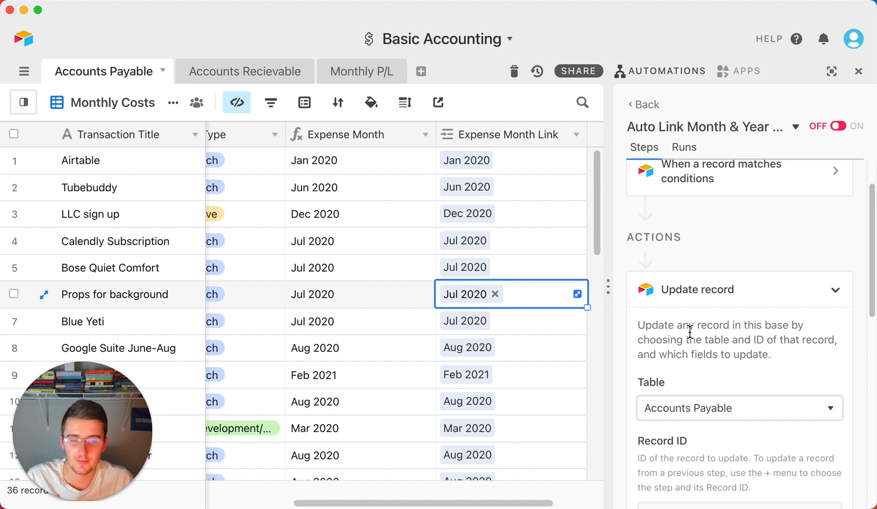
# - Examine the Update record action's table, Record ID and field settings, and locate the matching Expense Month Link column in the table
pyautogui.scroll(-2, 689, 333)
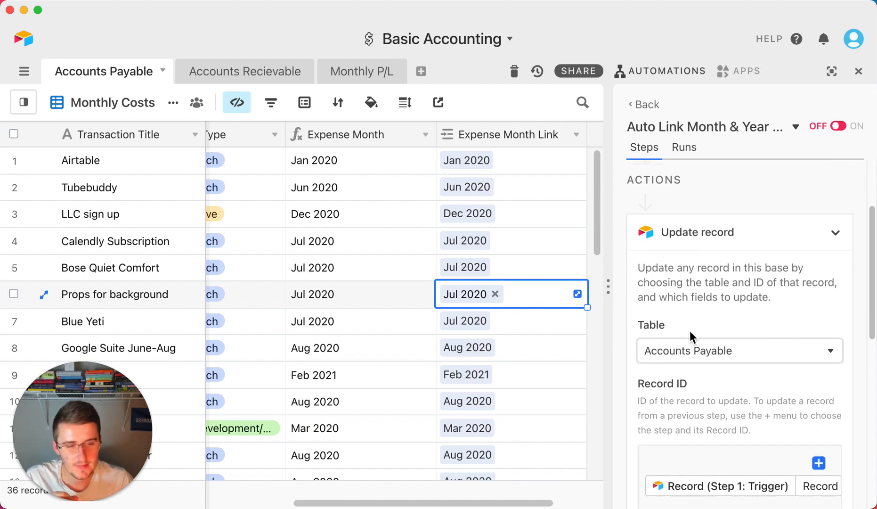
pyautogui.scroll(-1, 689, 330)
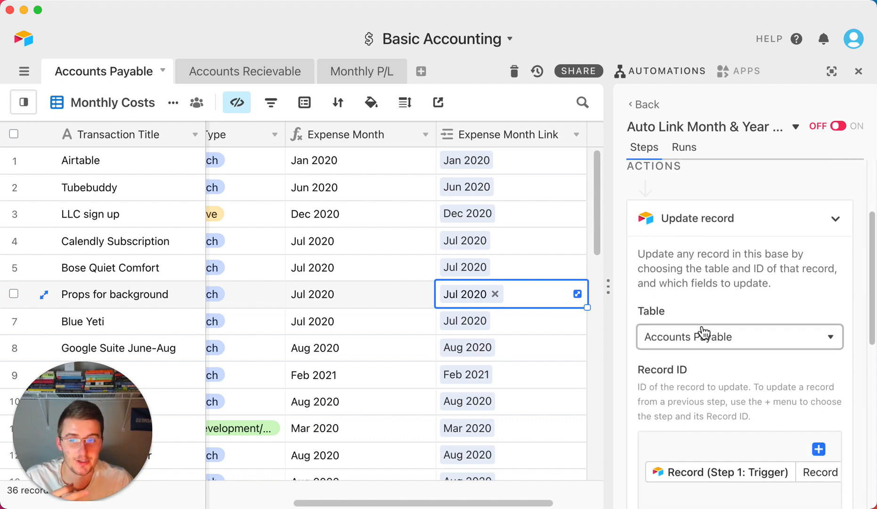
pyautogui.scroll(1, 709, 271)
pyautogui.scroll(3, 709, 273)
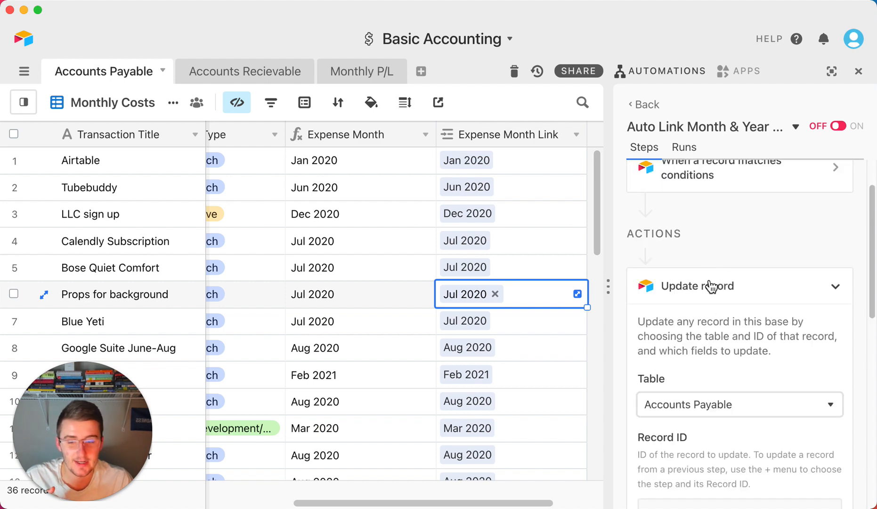
pyautogui.scroll(-9, 708, 283)
pyautogui.scroll(-4, 708, 291)
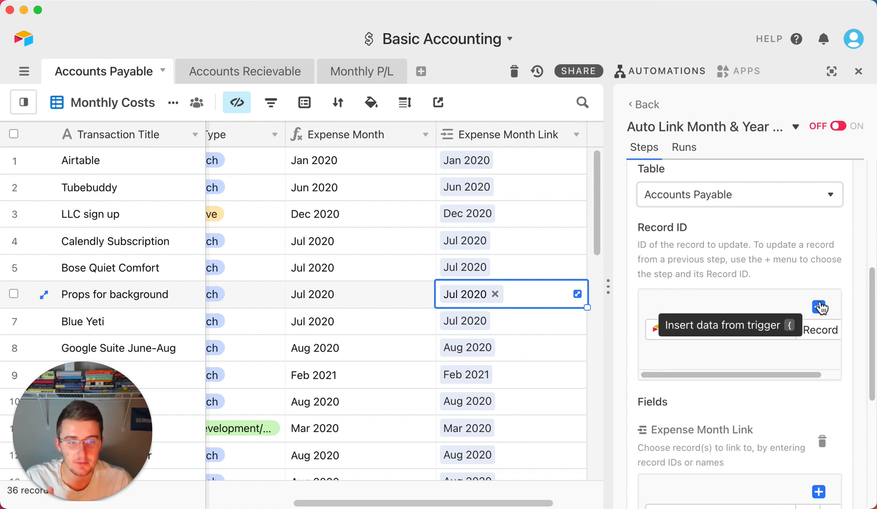
pyautogui.scroll(5, 819, 307)
pyautogui.scroll(-7, 820, 307)
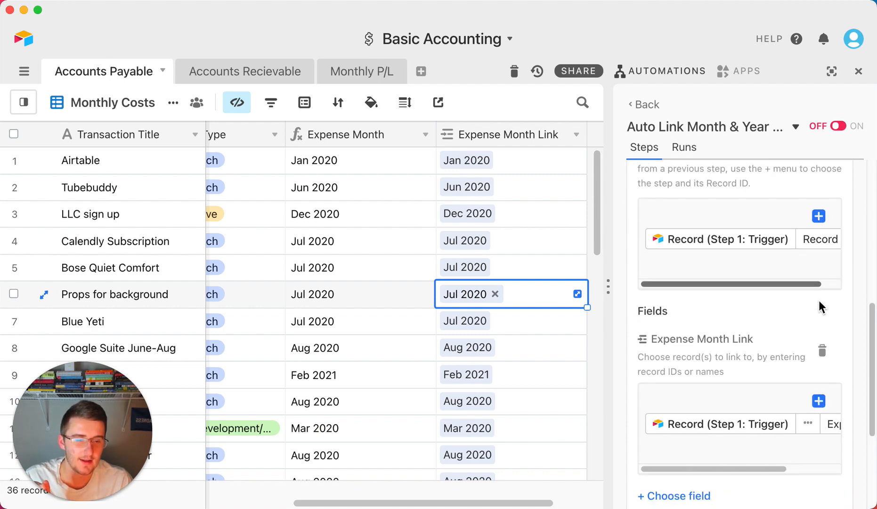
pyautogui.scroll(-1, 819, 307)
pyautogui.scroll(-2, 718, 326)
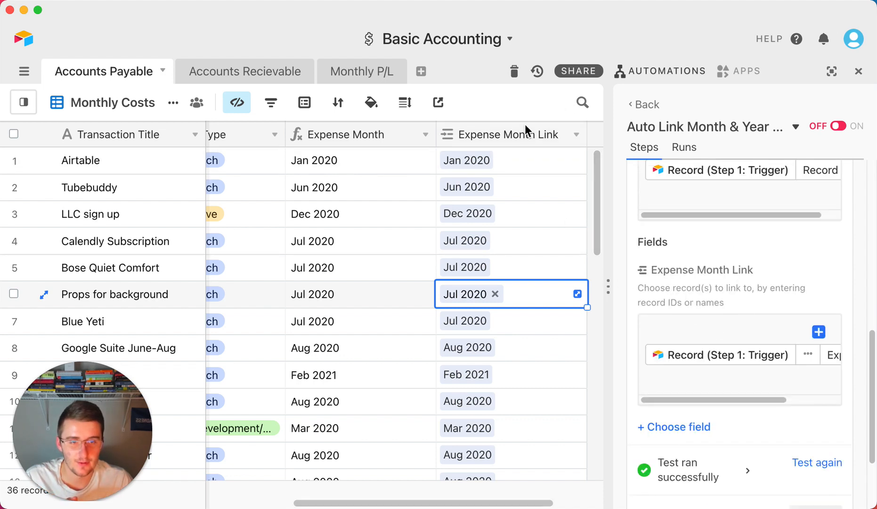
pyautogui.click(512, 134)
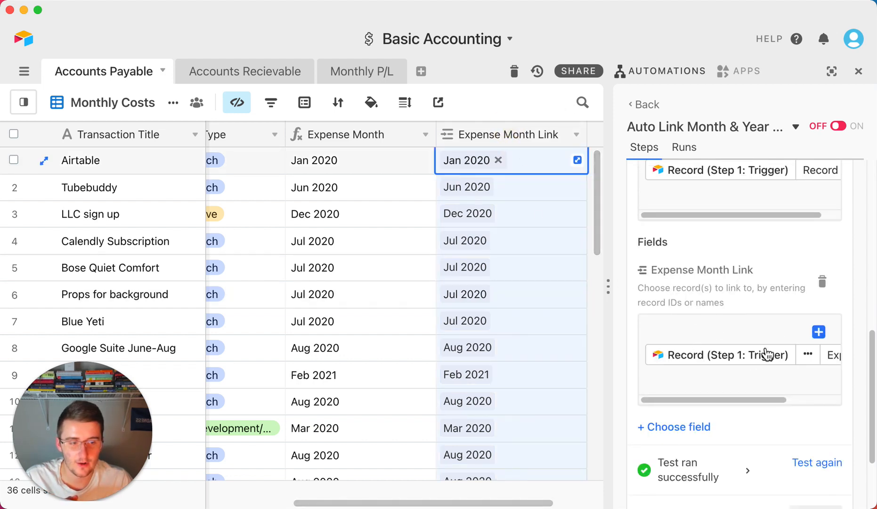
# - Clear the action's Expense Month Link value and insert the Expense Month property of the Step 1 trigger record instead
pyautogui.click(778, 377)
pyautogui.press('BackSpace')
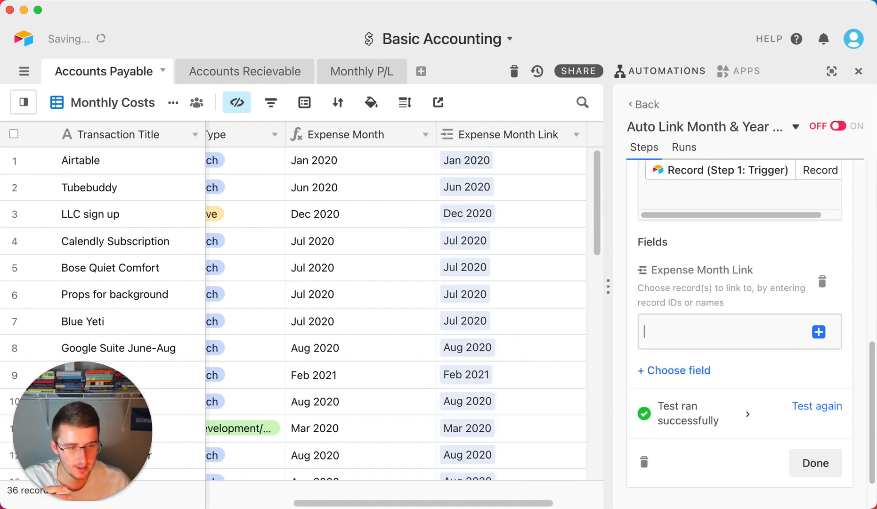
pyautogui.click(819, 334)
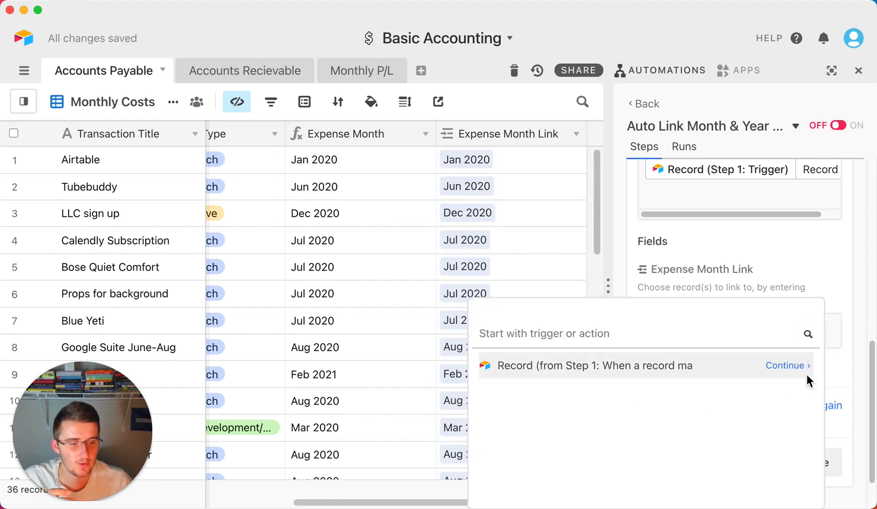
pyautogui.click(797, 372)
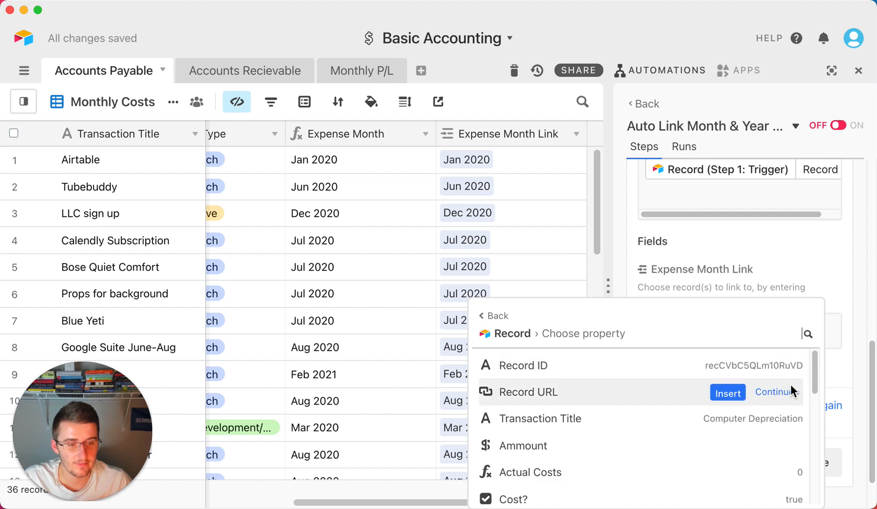
pyautogui.scroll(-5, 744, 434)
pyautogui.scroll(-3, 739, 424)
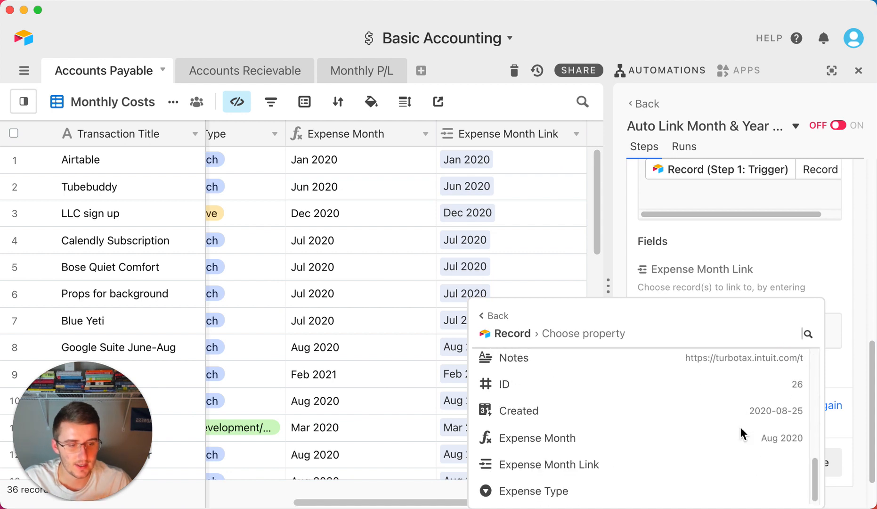
pyautogui.moveTo(734, 439)
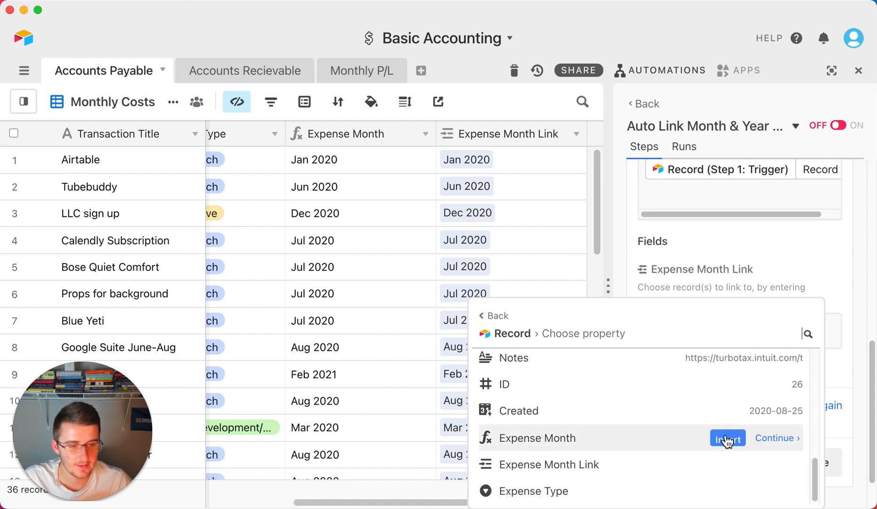
pyautogui.click(728, 439)
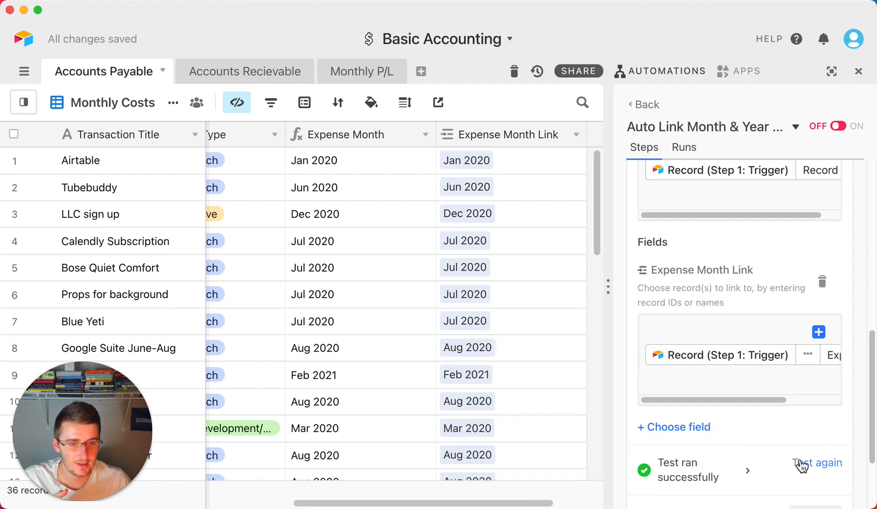
# - Look through Accounts Payable for a record with an empty Expense Month Link and rerun the Update record action's test
pyautogui.scroll(-5, 513, 274)
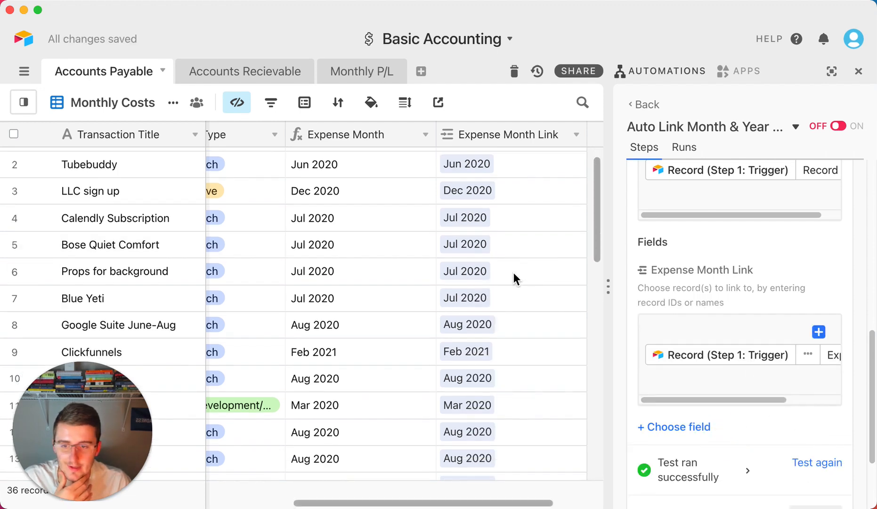
pyautogui.scroll(-3, 513, 278)
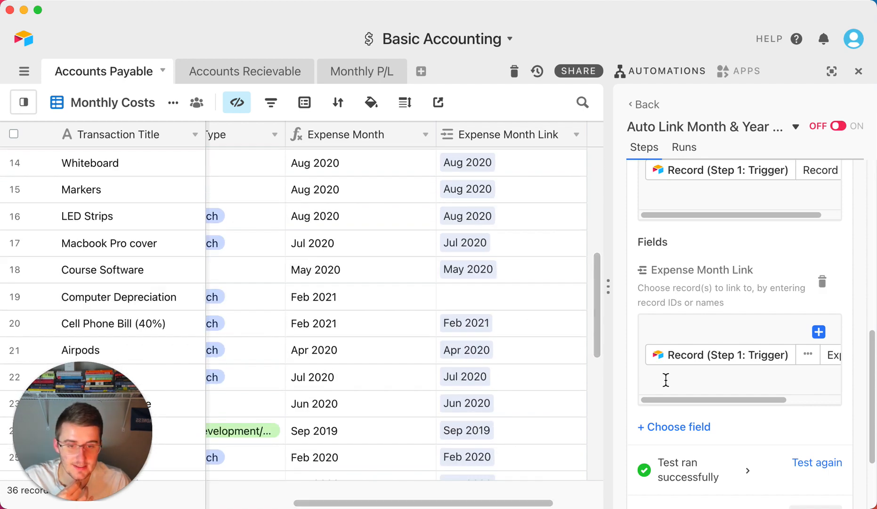
pyautogui.click(814, 464)
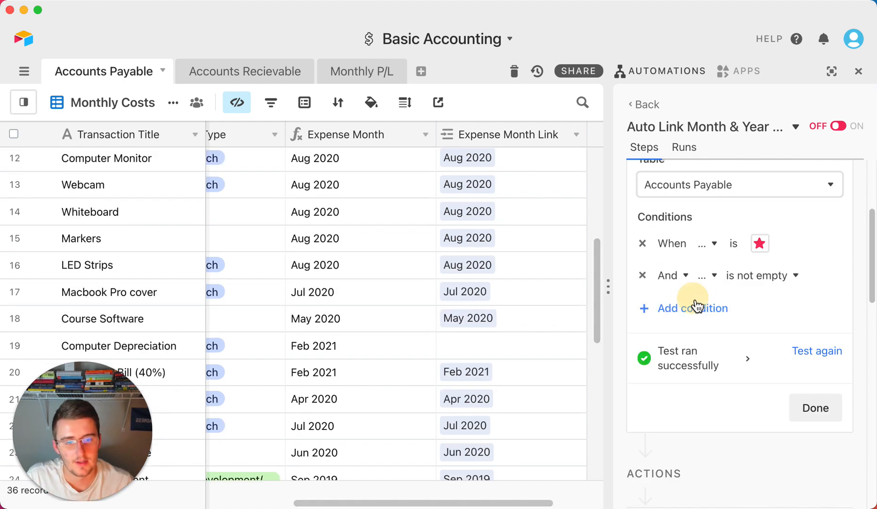
# - Add a trigger condition requiring that Expense Month Link is empty and rerun the trigger's test
pyautogui.click(694, 305)
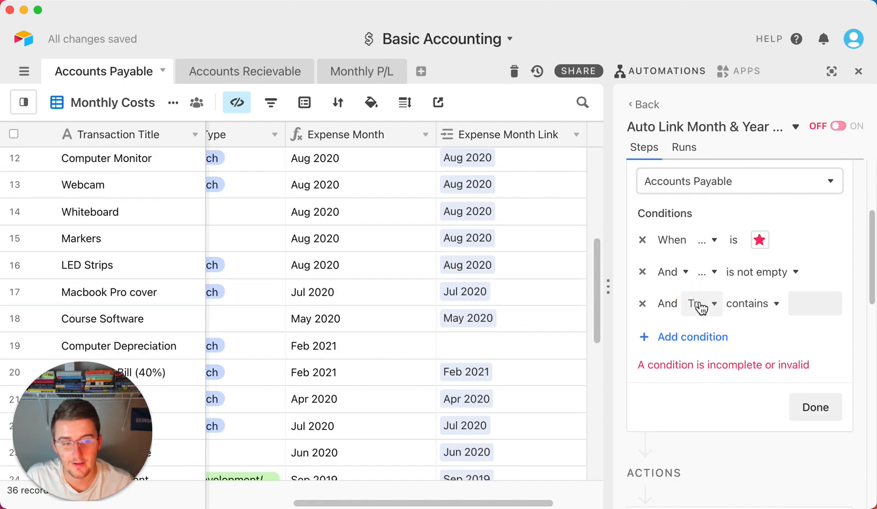
pyautogui.click(698, 306)
pyautogui.scroll(-5, 728, 247)
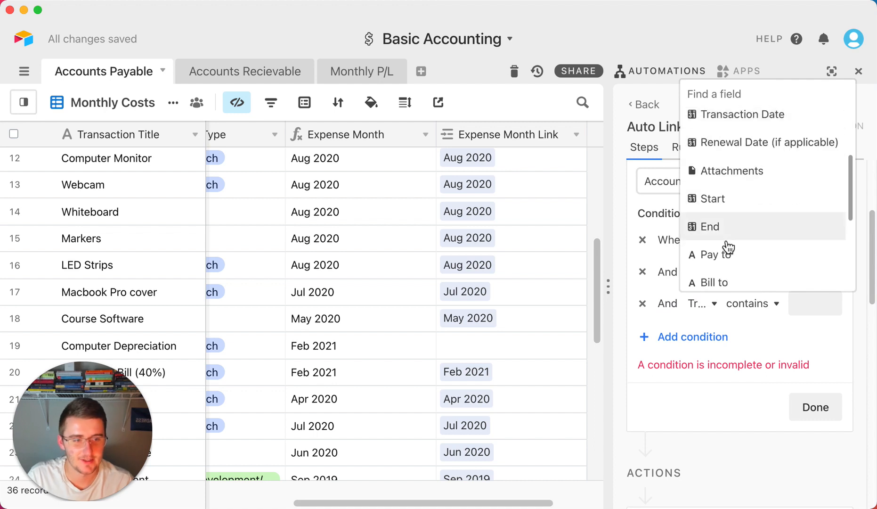
pyautogui.scroll(-4, 728, 246)
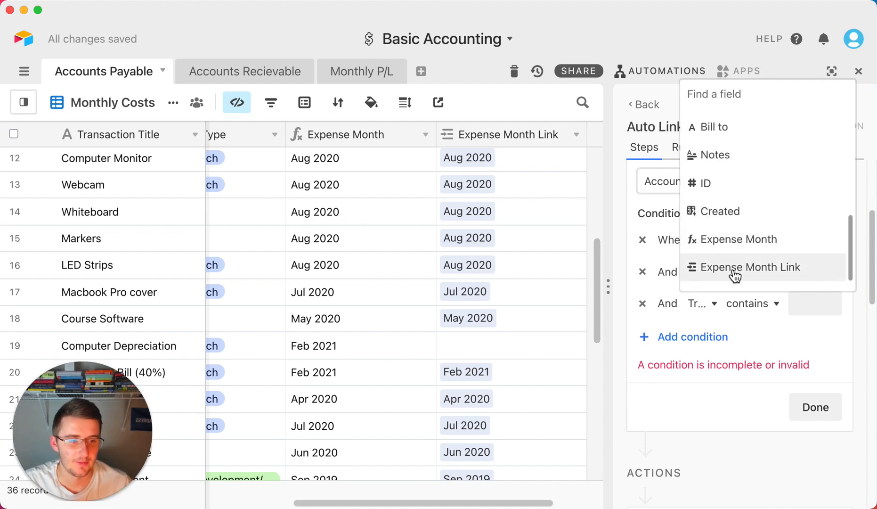
pyautogui.click(734, 277)
pyautogui.click(763, 312)
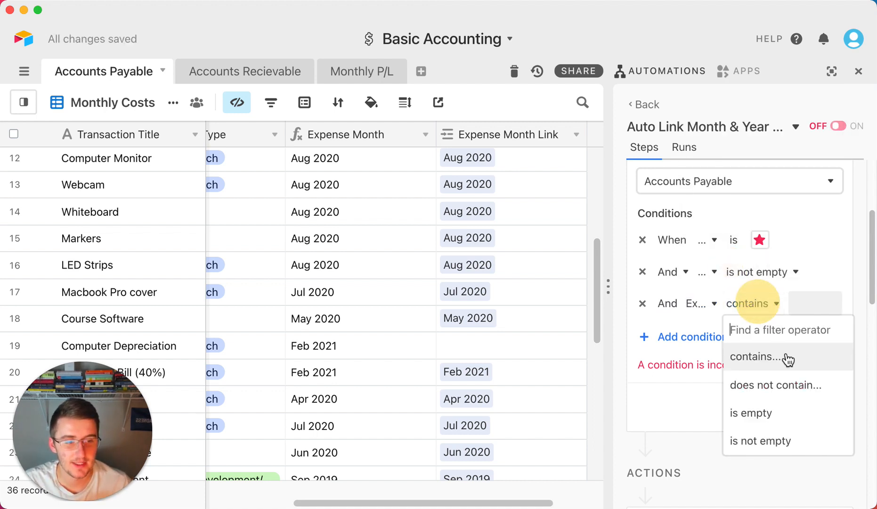
pyautogui.click(781, 414)
pyautogui.click(811, 351)
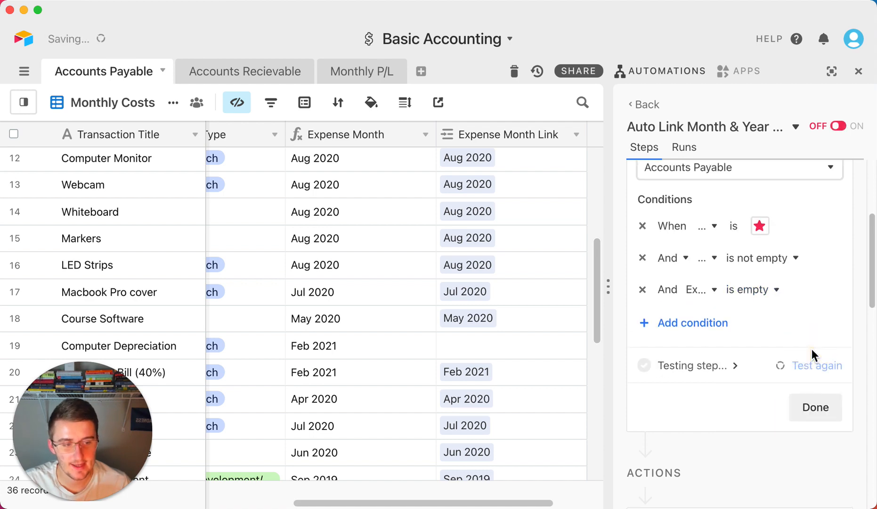
# - Rerun the Update record action's test and compare Computer Depreciation's Expense Month with its Expense Month Link
pyautogui.scroll(-10, 811, 348)
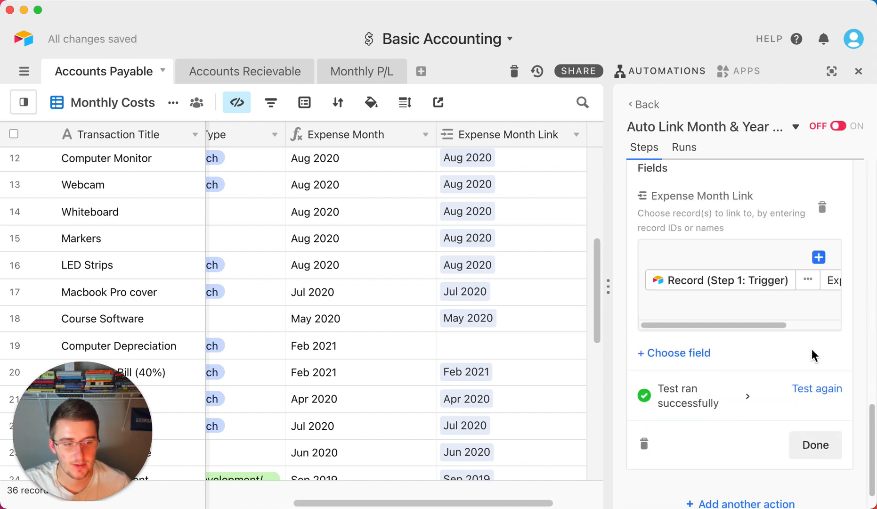
pyautogui.click(816, 400)
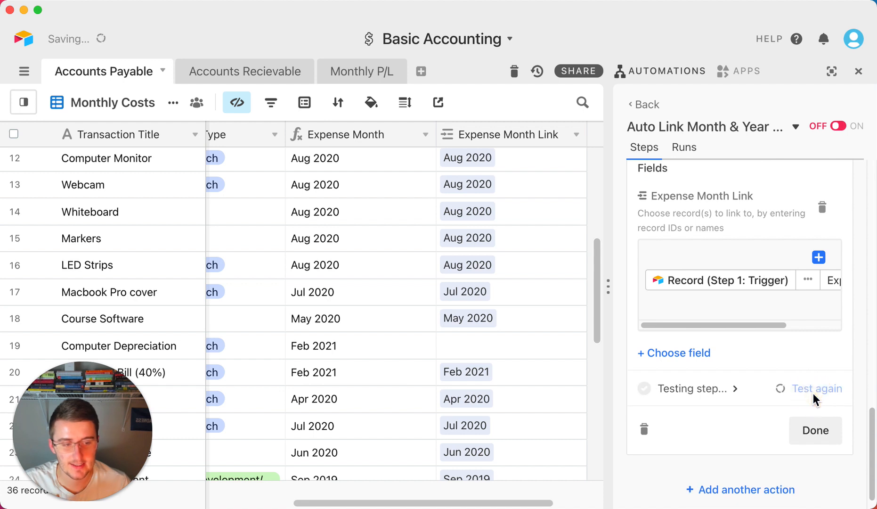
pyautogui.click(373, 344)
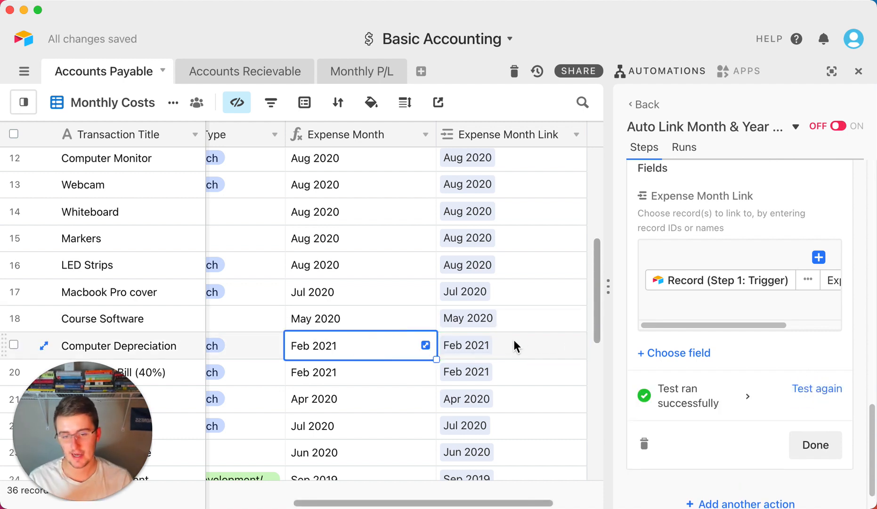
pyautogui.click(502, 344)
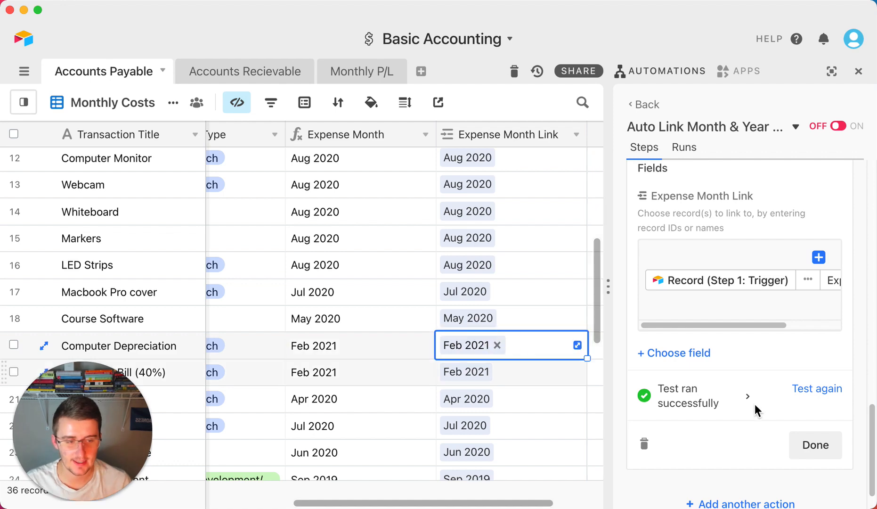
# - Close the trigger and Update record settings and return to the list of automations
pyautogui.click(820, 448)
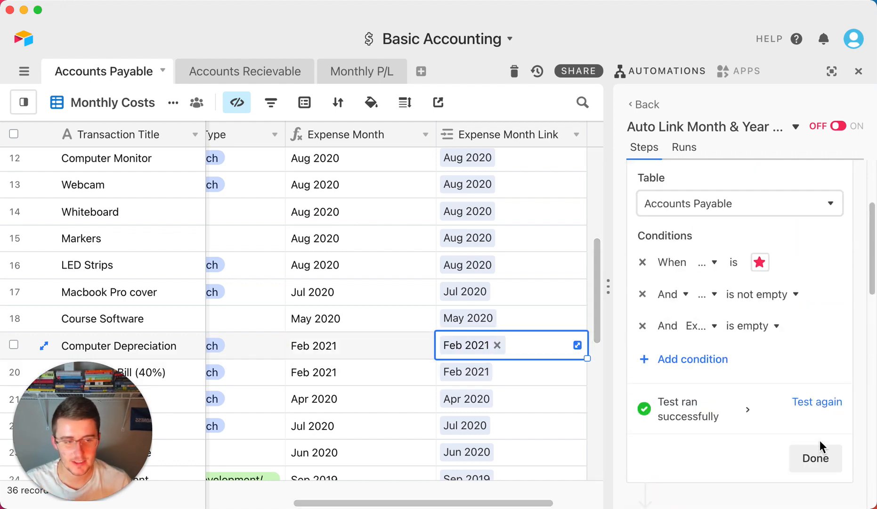
pyautogui.click(819, 460)
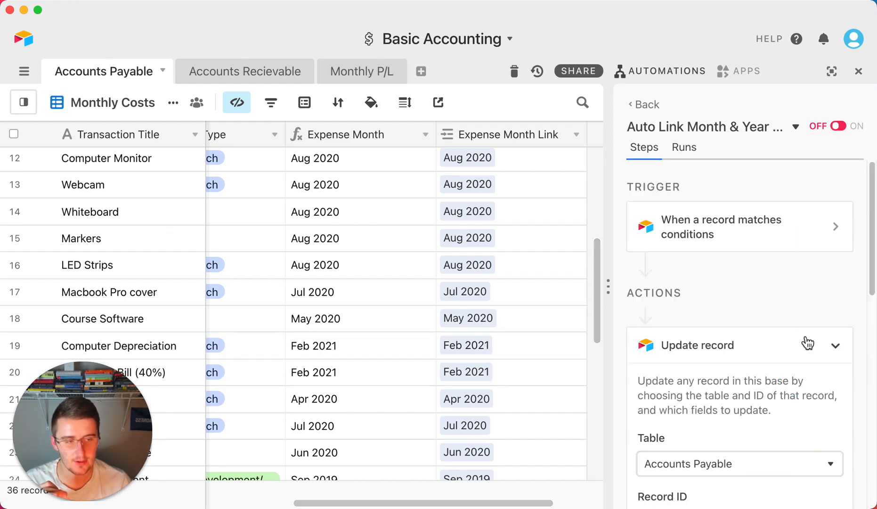
pyautogui.scroll(-10, 810, 368)
pyautogui.click(827, 450)
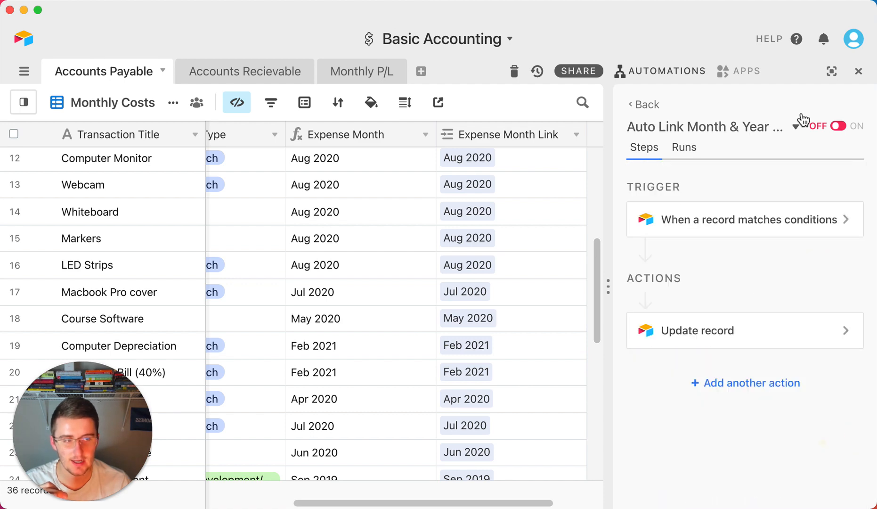
pyautogui.click(642, 106)
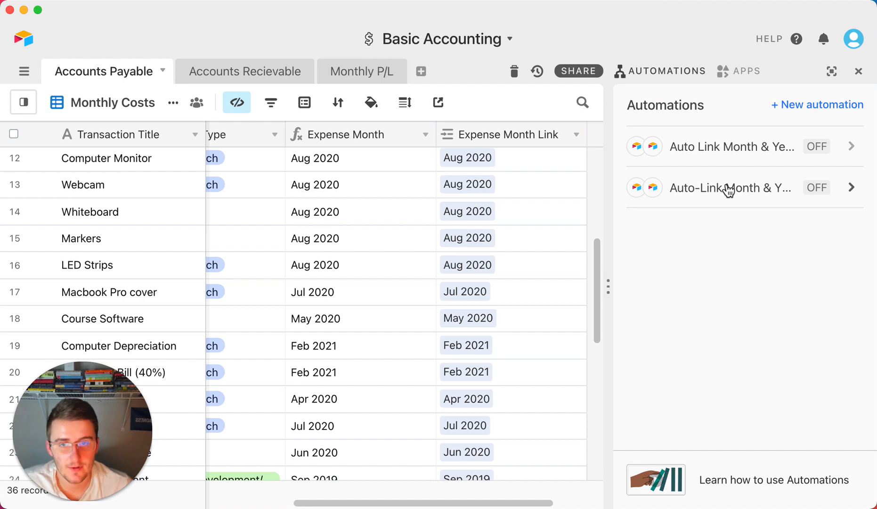
# - Show the Accounts Recievable table up to Month Link and open the trigger of the second Auto-Link Month & Year automation to examine its conditions
pyautogui.click(277, 72)
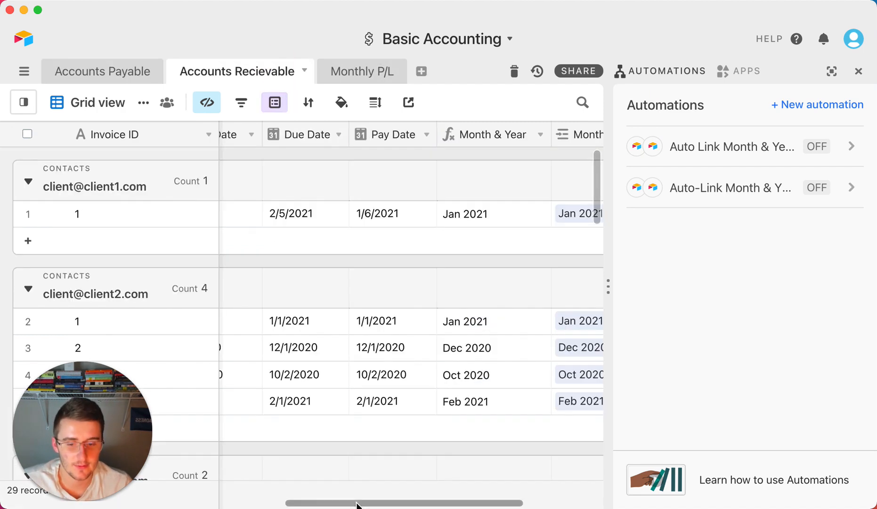
pyautogui.moveTo(357, 504); pyautogui.dragTo(412, 499)
pyautogui.click(711, 188)
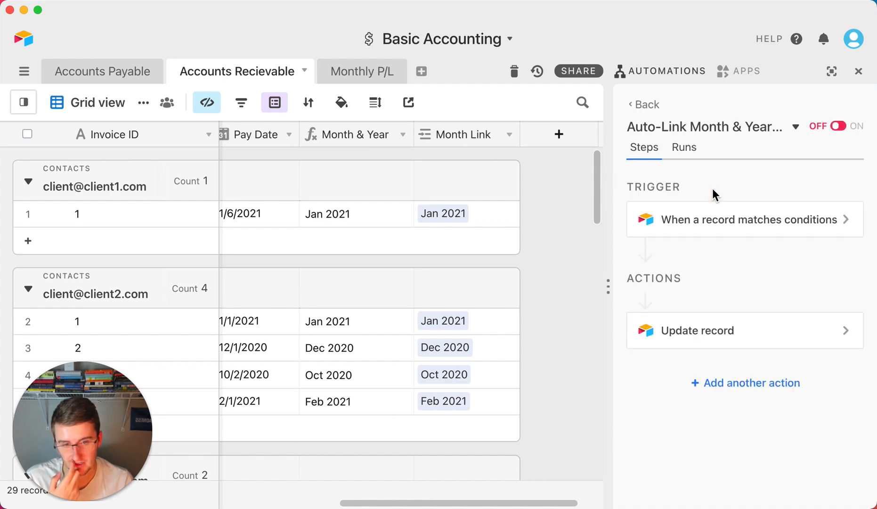
pyautogui.click(730, 221)
pyautogui.scroll(-1, 736, 339)
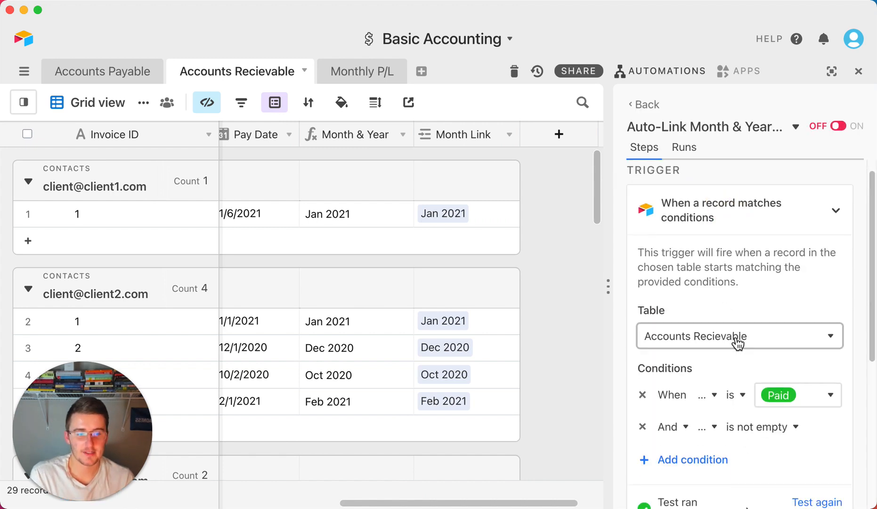
pyautogui.scroll(-3, 735, 339)
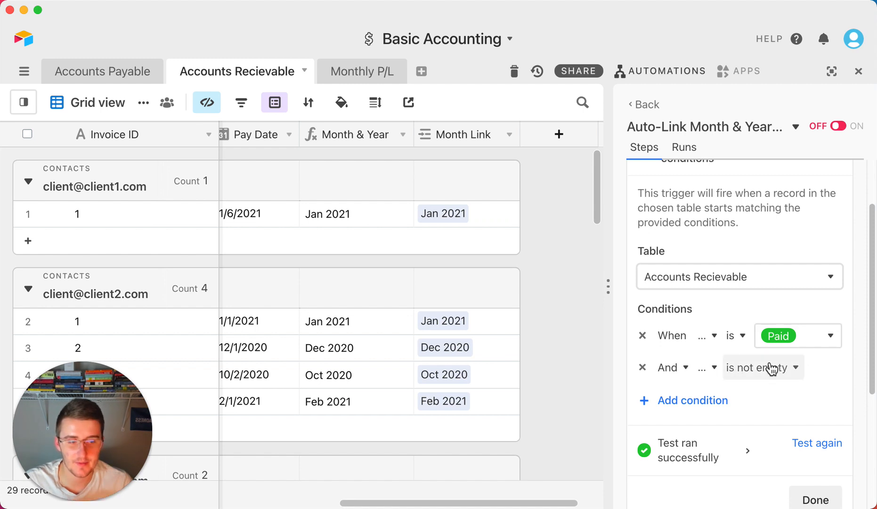
# - Reselect Status as the field of the trigger's Paid condition and Pay Date as the field of its not-empty condition
pyautogui.click(707, 335)
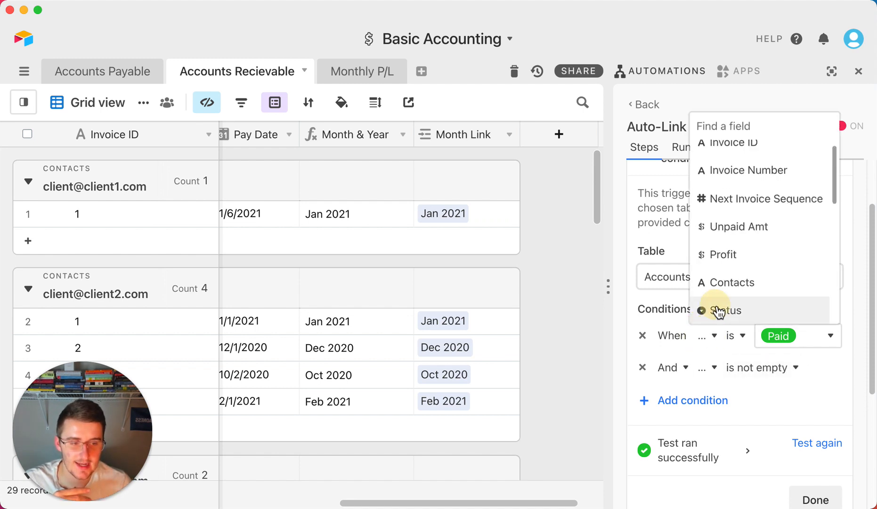
pyautogui.click(723, 309)
pyautogui.click(714, 371)
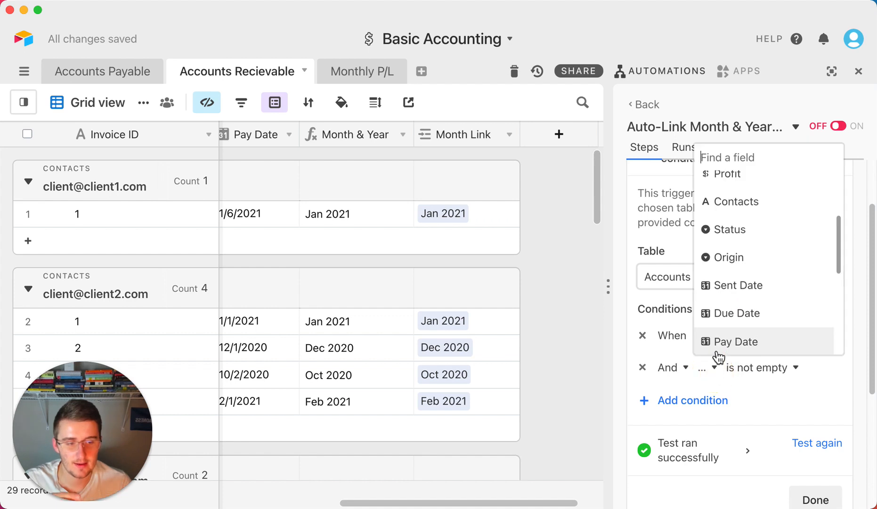
pyautogui.click(719, 343)
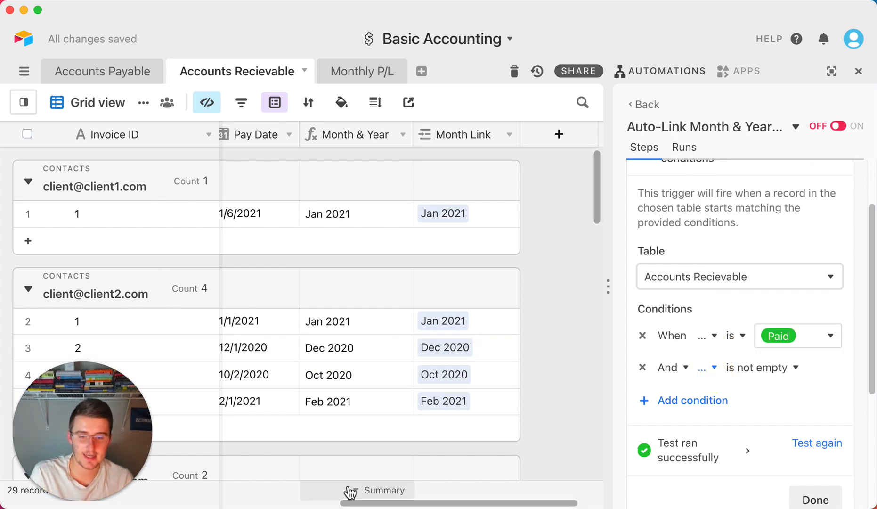
# - Look through the Accounts Recievable records, comparing Pay Date, Month & Year and Month Link across the client groups
pyautogui.click(358, 499)
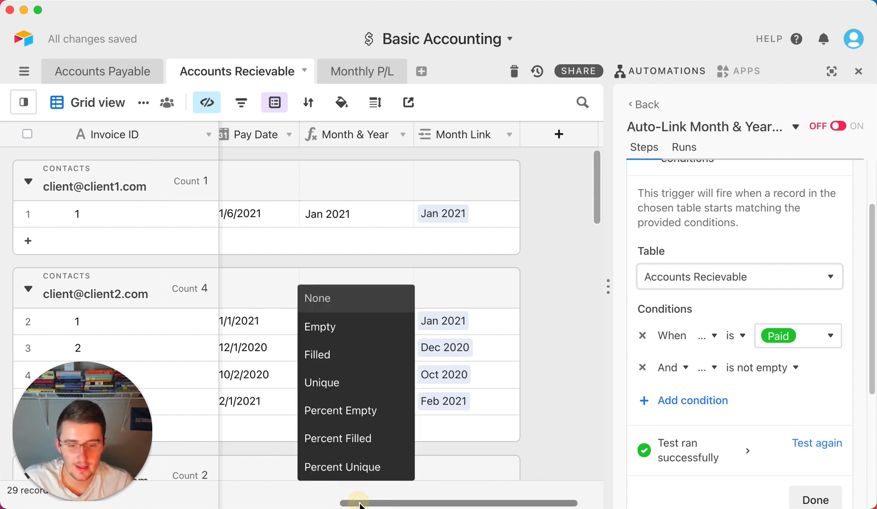
pyautogui.moveTo(360, 503); pyautogui.dragTo(352, 503)
pyautogui.click(278, 349)
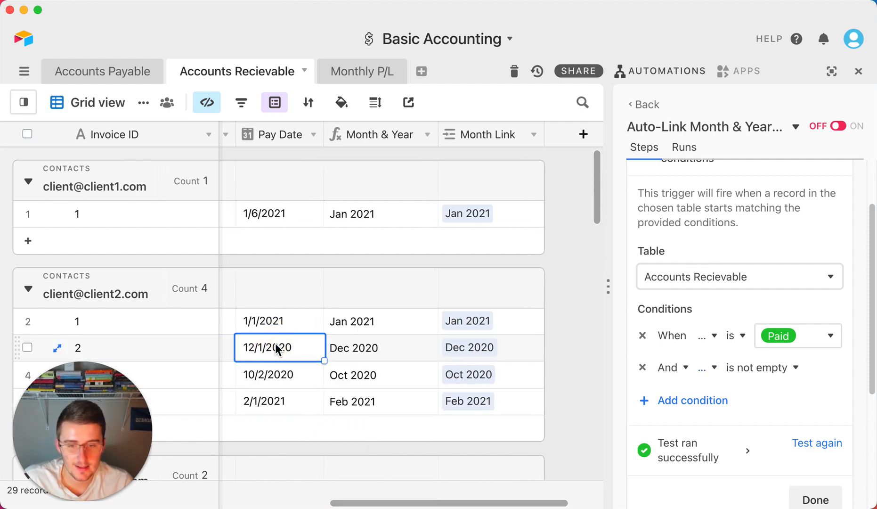
pyautogui.click(370, 350)
pyautogui.scroll(-15, 306, 353)
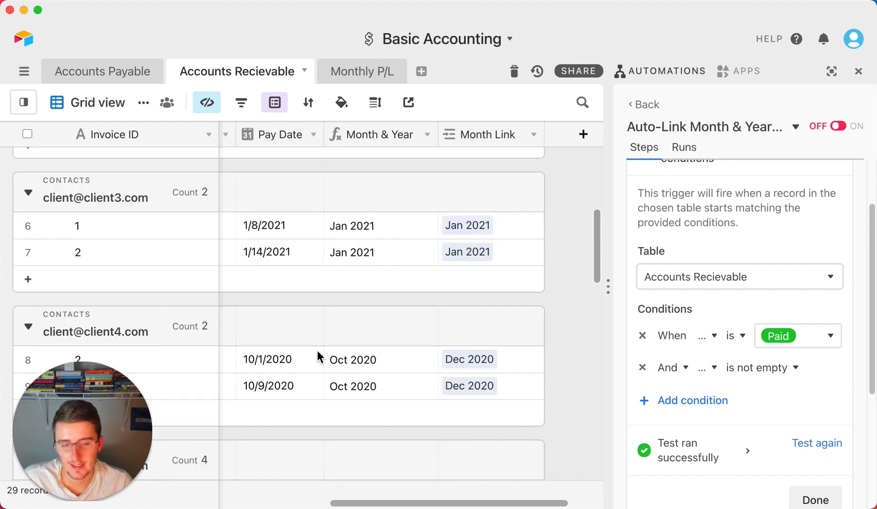
pyautogui.scroll(4, 319, 354)
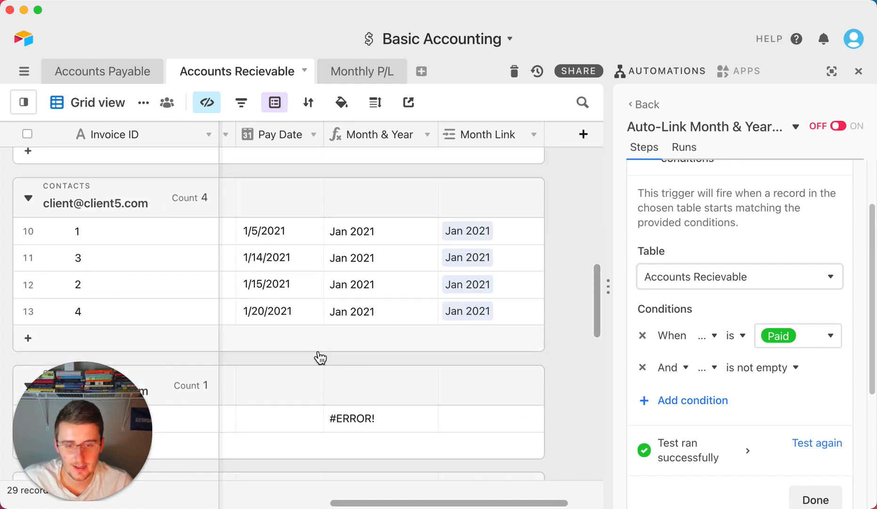
pyautogui.scroll(-2, 319, 354)
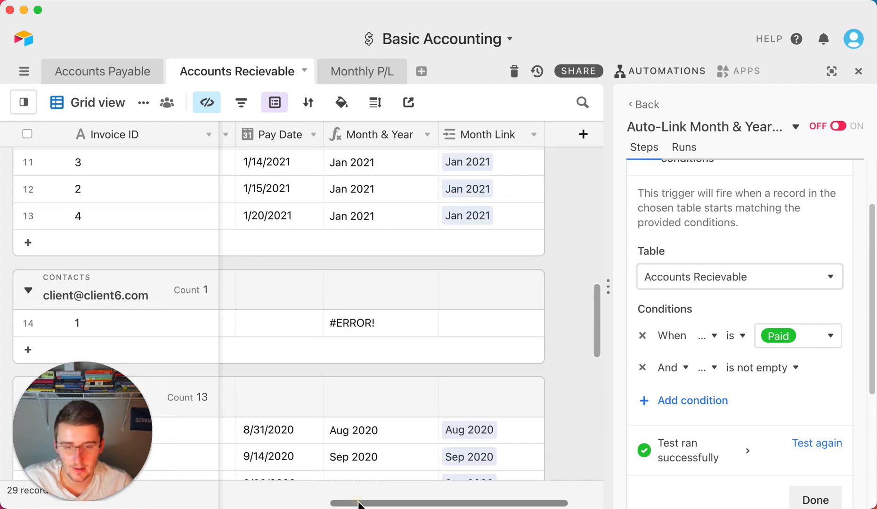
pyautogui.moveTo(358, 503)
pyautogui.mouseDown()
pyautogui.moveTo(313, 500)
pyautogui.moveTo(360, 502)
pyautogui.mouseUp()
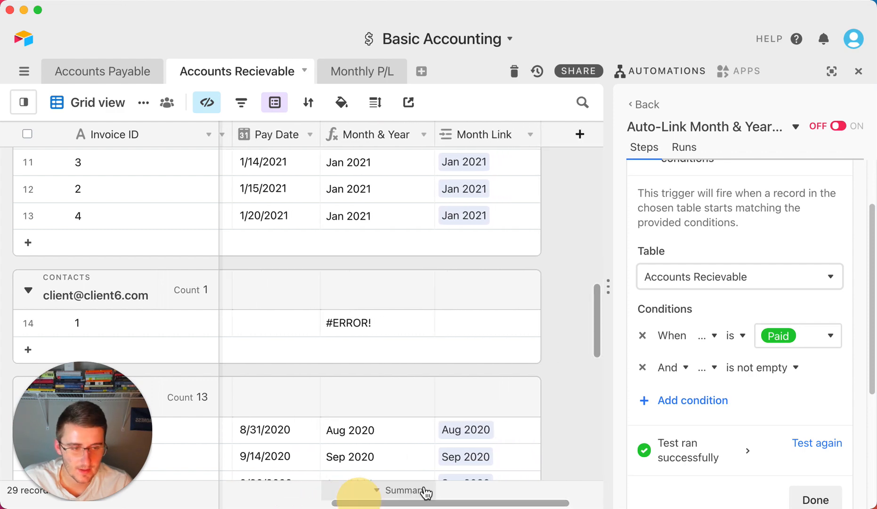
# - Rerun the trigger's test and add a trigger condition requiring that Month Link is empty
pyautogui.click(800, 443)
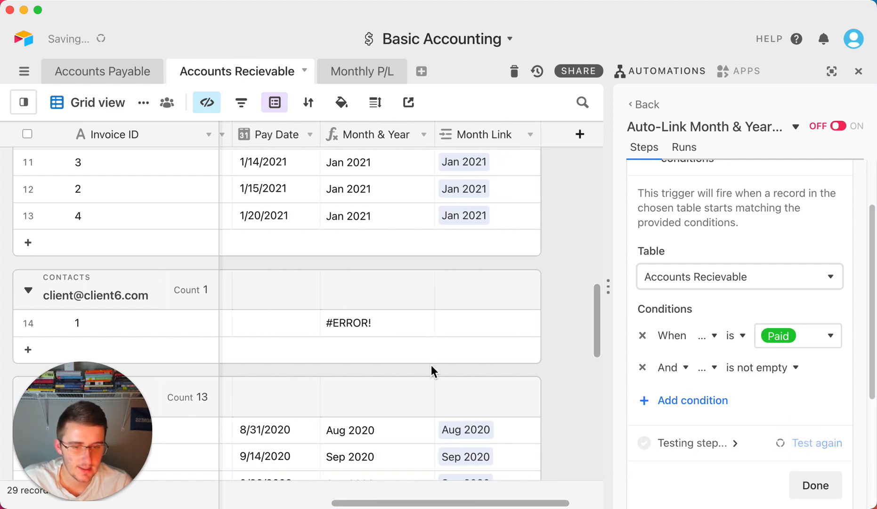
pyautogui.scroll(10, 431, 365)
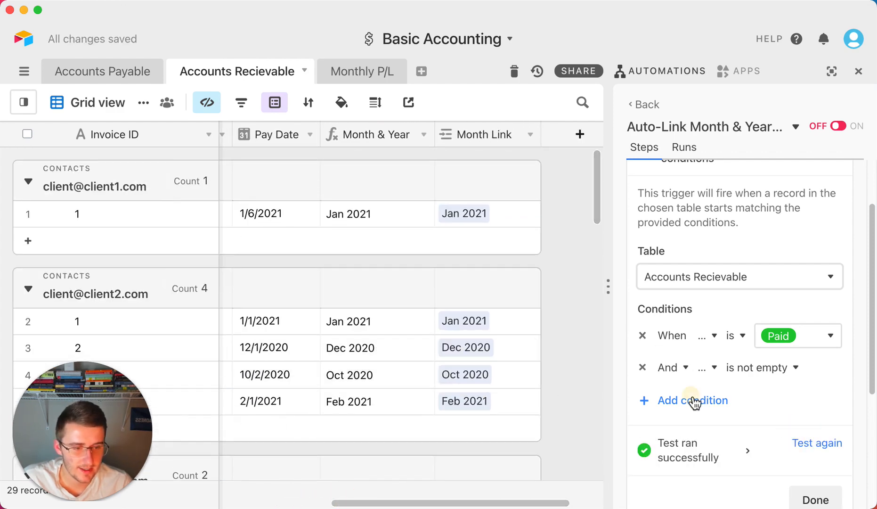
pyautogui.click(694, 402)
pyautogui.click(719, 405)
pyautogui.scroll(-5, 752, 354)
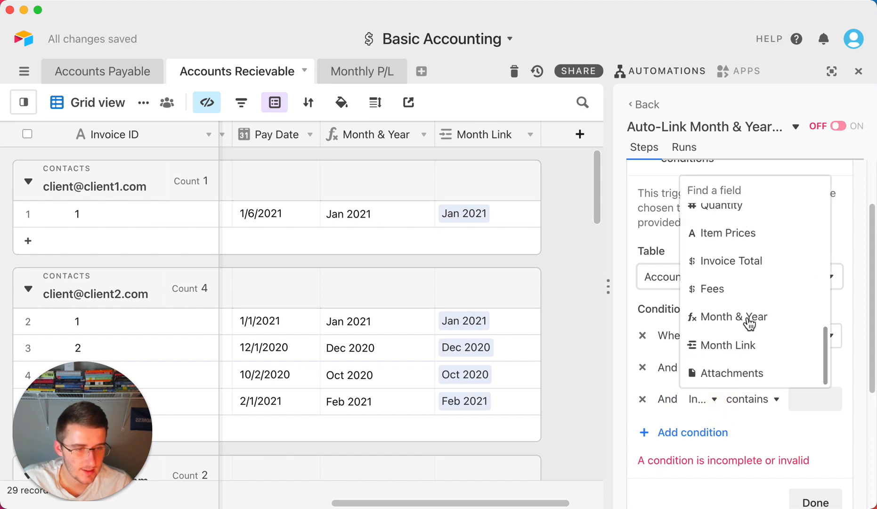
pyautogui.click(742, 348)
pyautogui.click(755, 401)
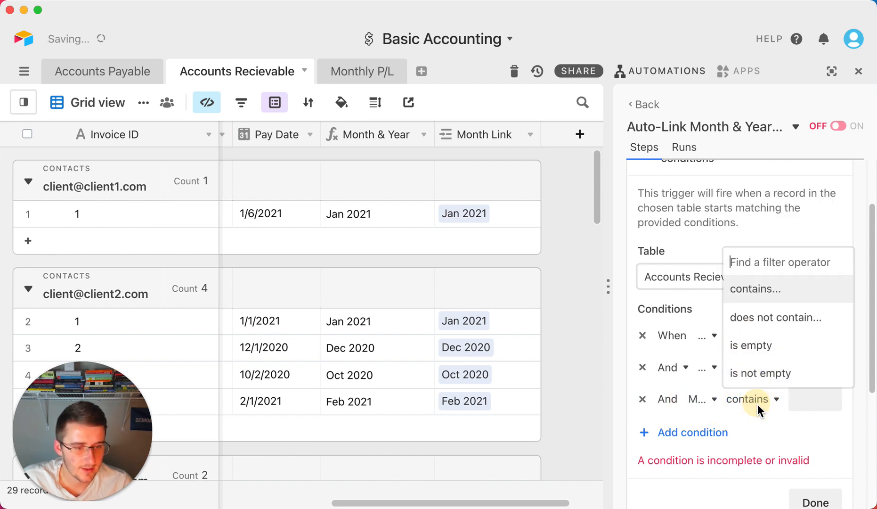
pyautogui.click(740, 345)
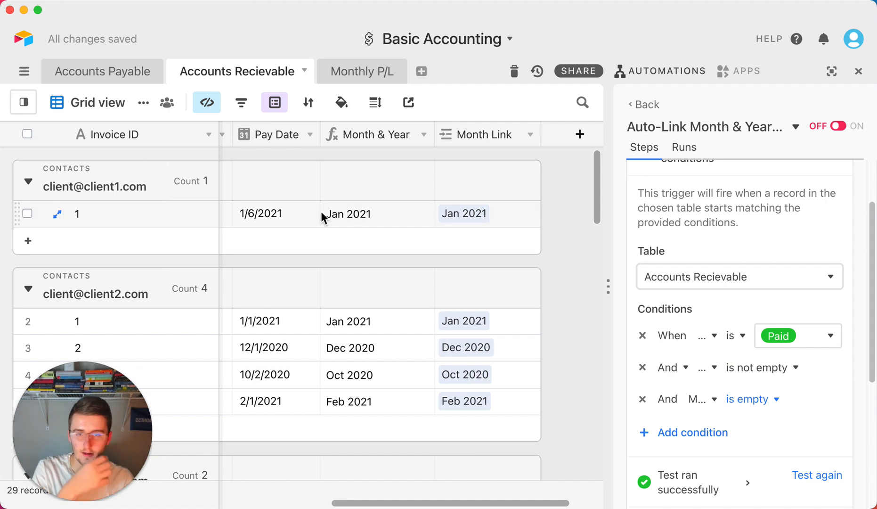
# - Clear the Month Link of the first invoice, paid 1/6/2021, and rerun the trigger's test
pyautogui.click(287, 221)
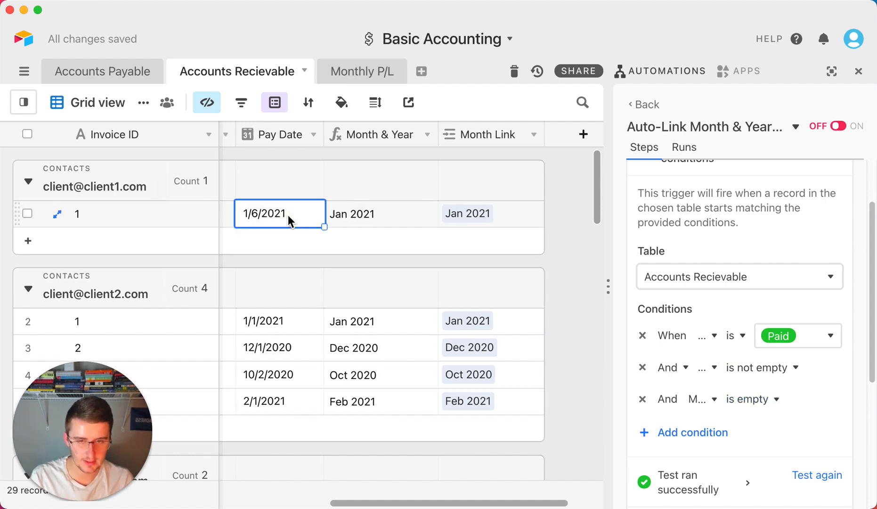
pyautogui.click(474, 213)
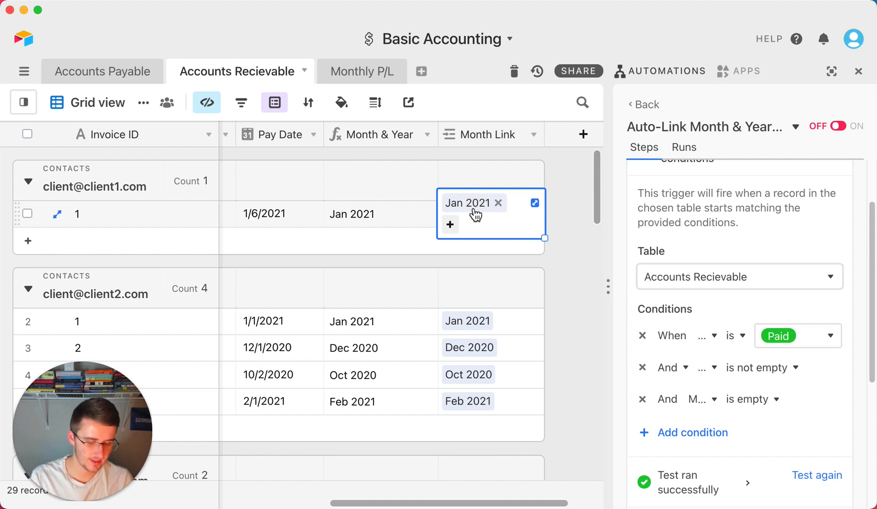
pyautogui.press('BackSpace')
pyautogui.click(840, 473)
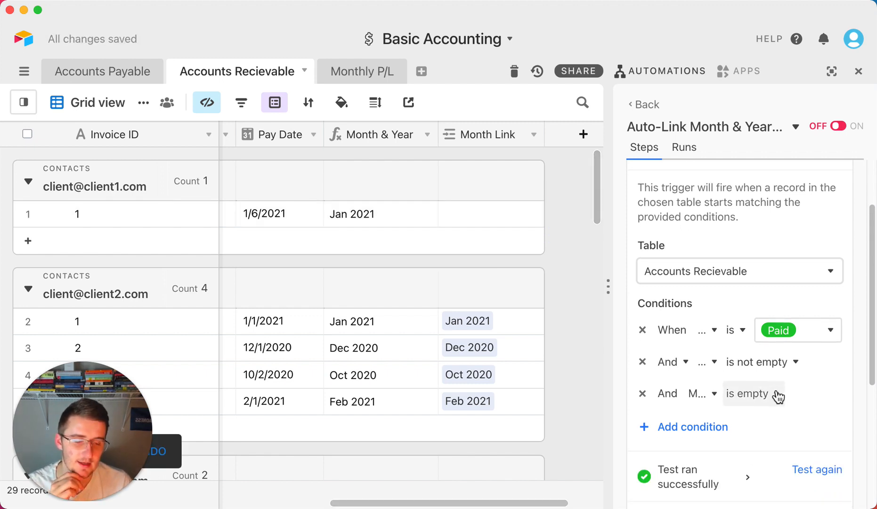
# - Review the Update record action's Record ID and Month Link settings, run its test, and check the first invoice's Month Link
pyautogui.scroll(-5, 777, 398)
pyautogui.click(774, 417)
pyautogui.scroll(-5, 774, 417)
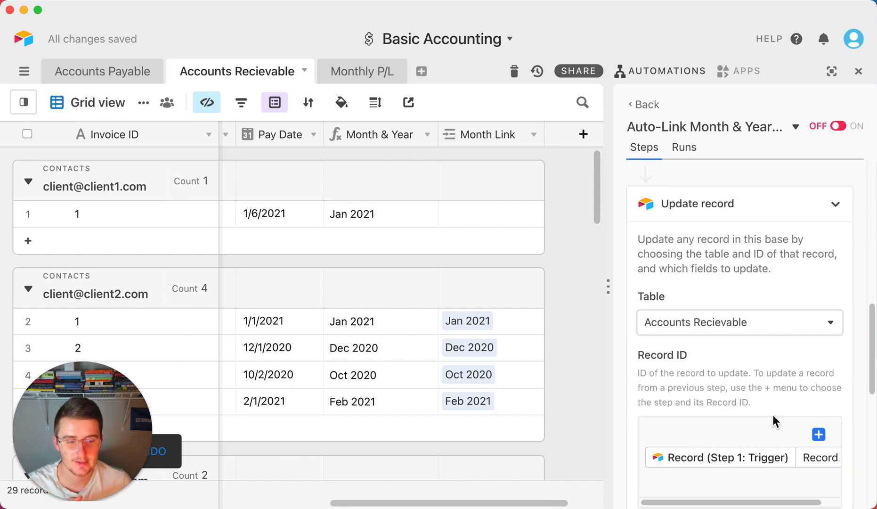
pyautogui.scroll(-5, 749, 347)
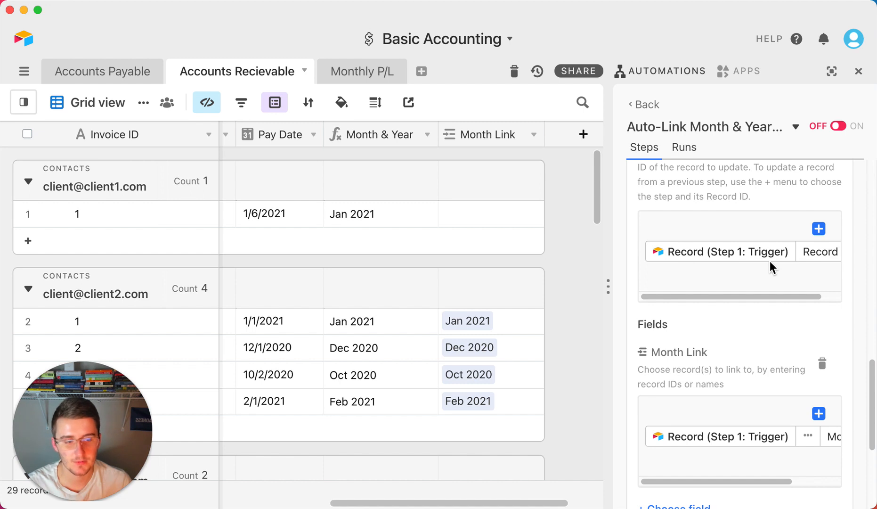
pyautogui.scroll(-2, 770, 261)
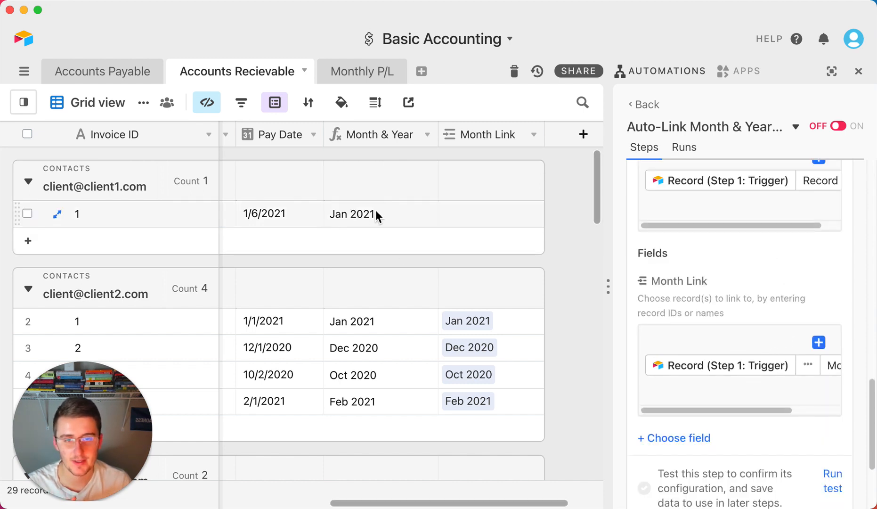
pyautogui.click(825, 476)
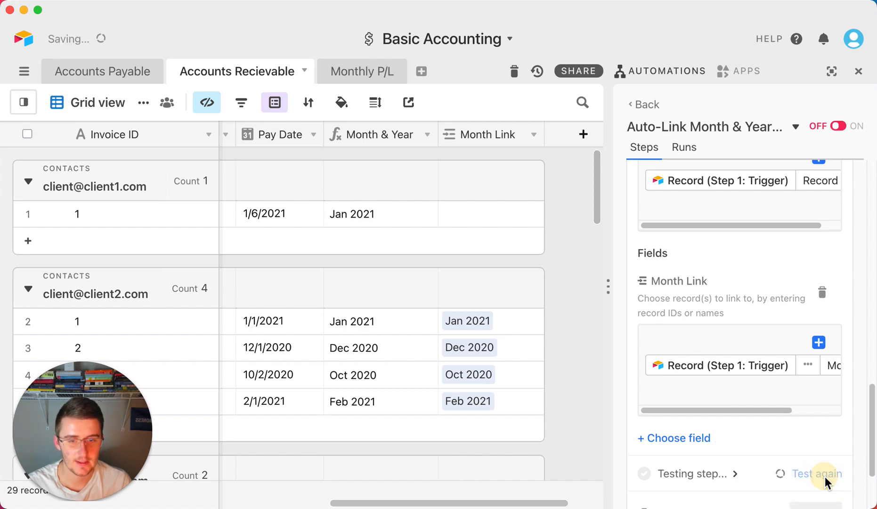
pyautogui.click(367, 215)
pyautogui.click(524, 211)
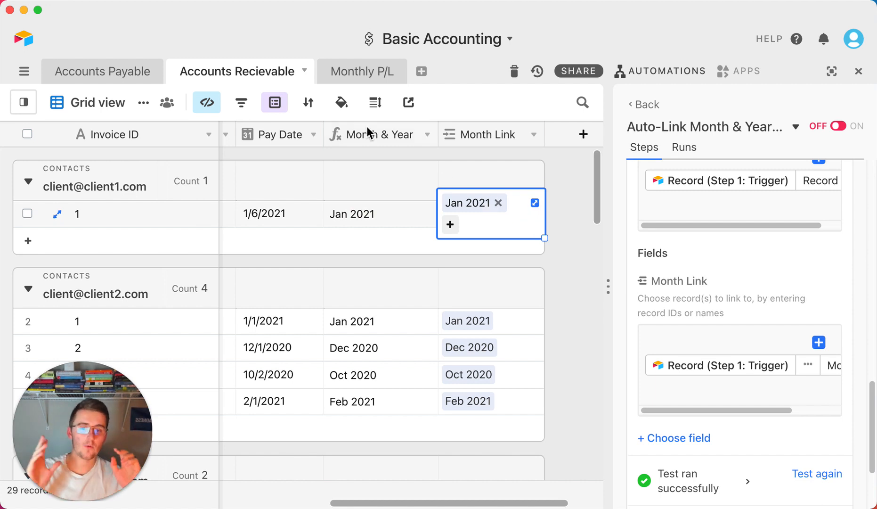
# - Switch to the Monthly P/L table, close the automations, and review the Accounts Payable, Accounts Recievable and Months fields
pyautogui.click(369, 74)
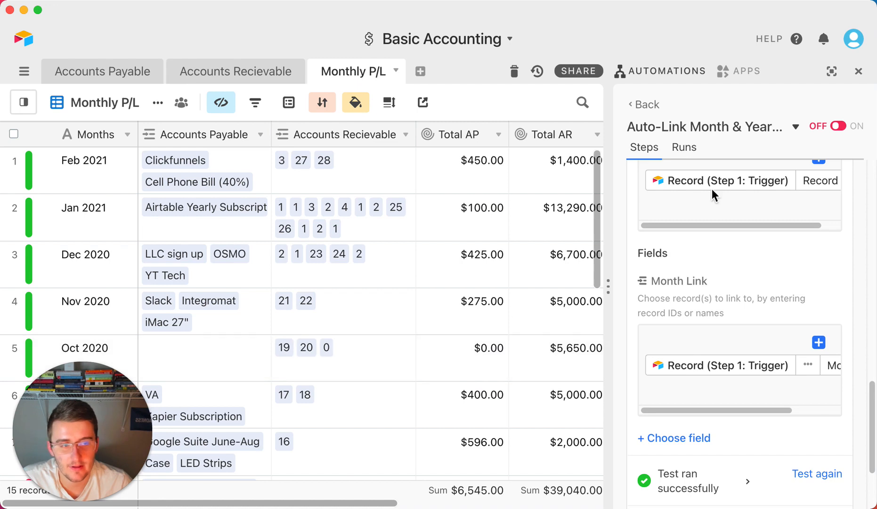
pyautogui.click(858, 71)
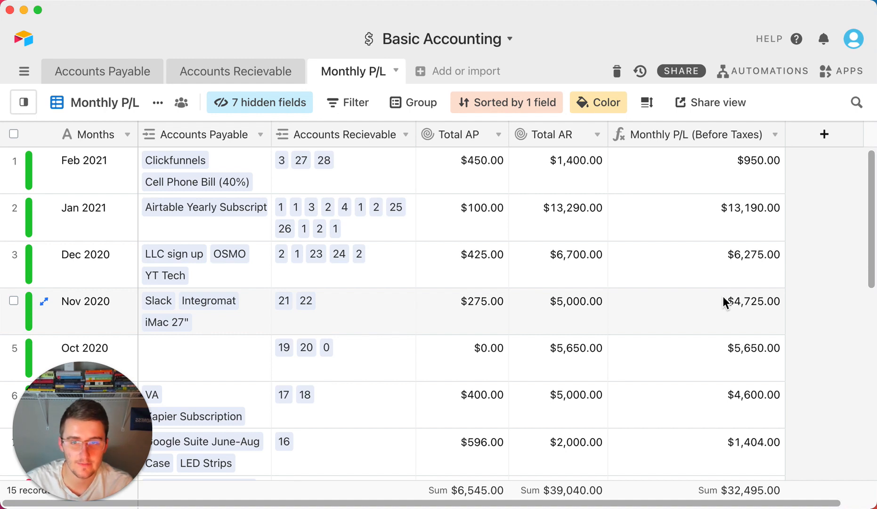
pyautogui.click(227, 130)
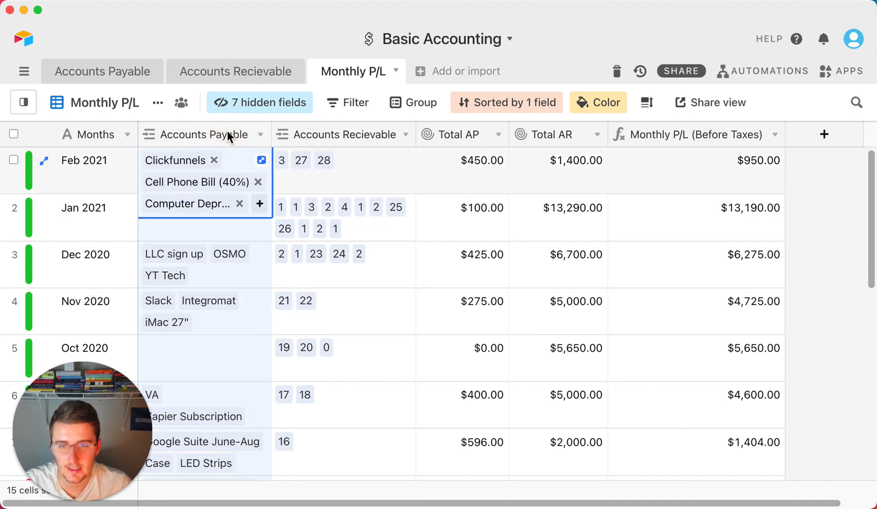
pyautogui.click(366, 134)
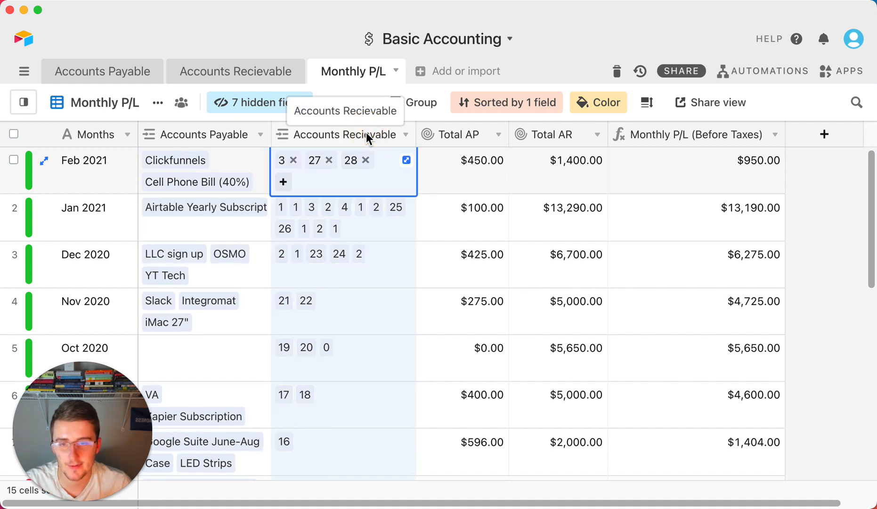
pyautogui.moveTo(105, 179); pyautogui.dragTo(102, 300)
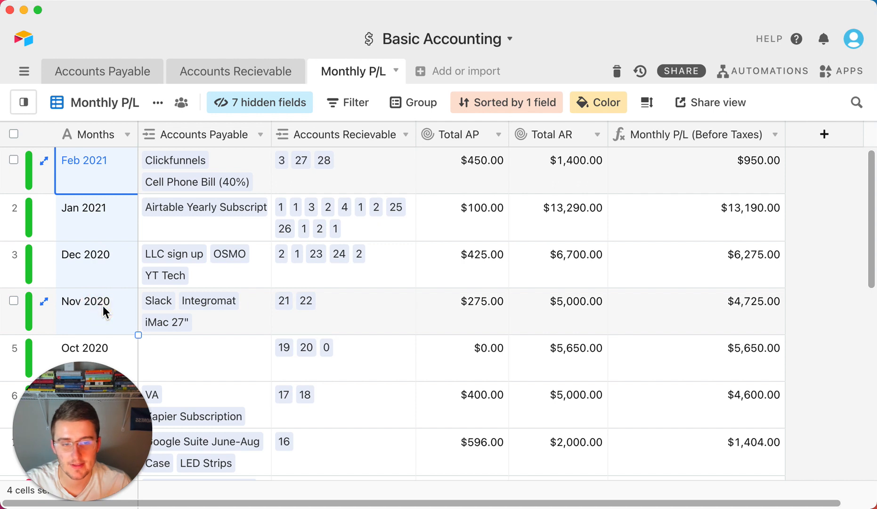
# - Open the Total AP field's configuration and examine its linked field, rolled-up field and record condition
pyautogui.click(499, 136)
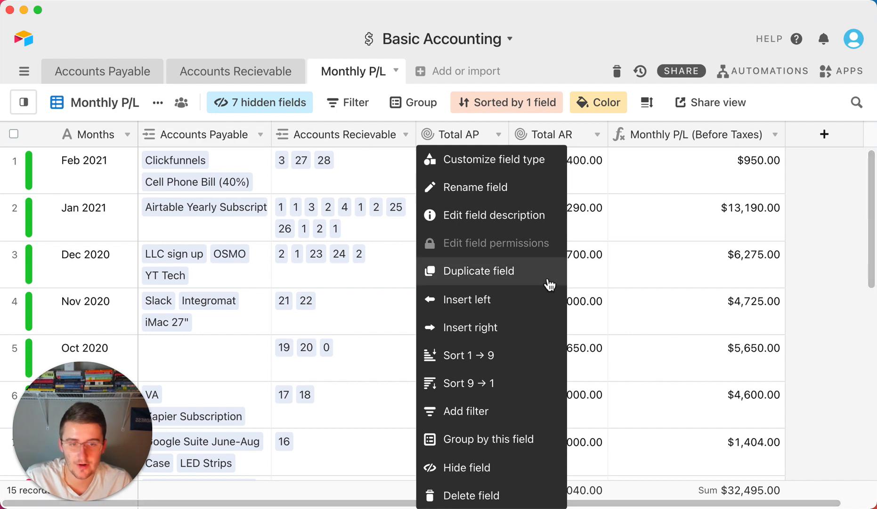
pyautogui.click(503, 160)
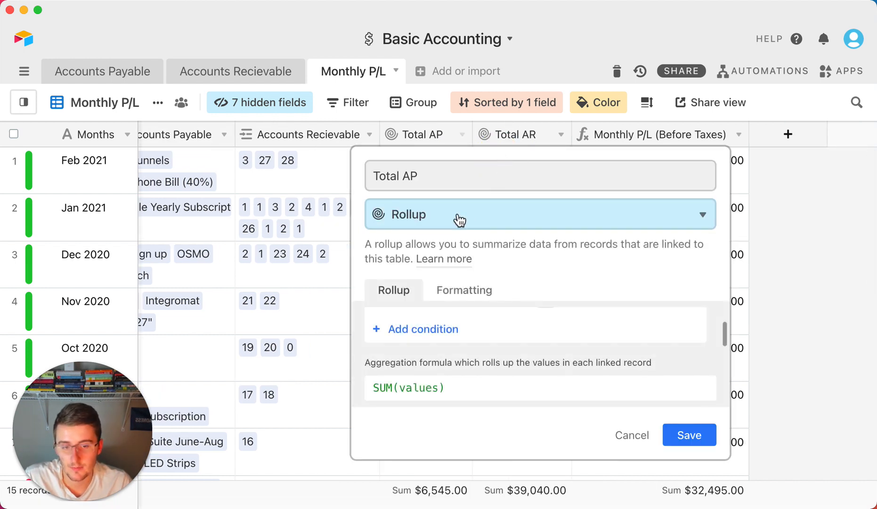
pyautogui.scroll(1, 440, 341)
pyautogui.scroll(-2, 441, 332)
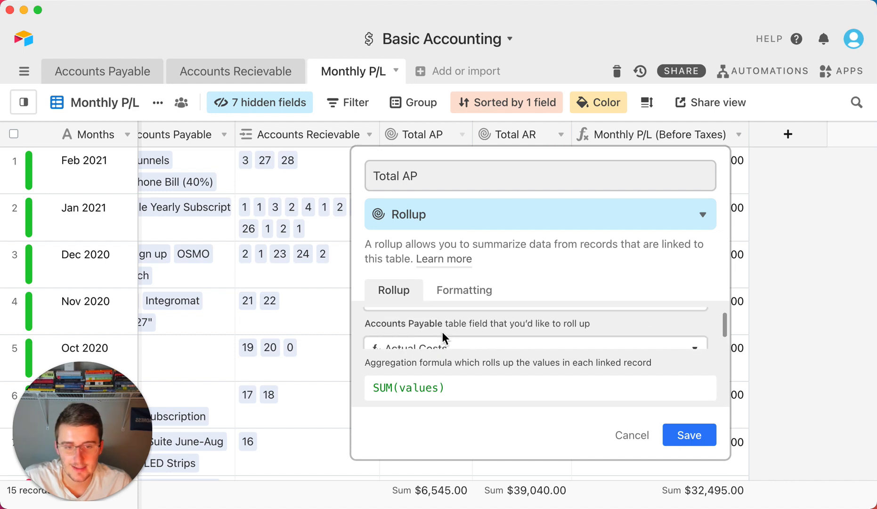
pyautogui.scroll(2, 441, 331)
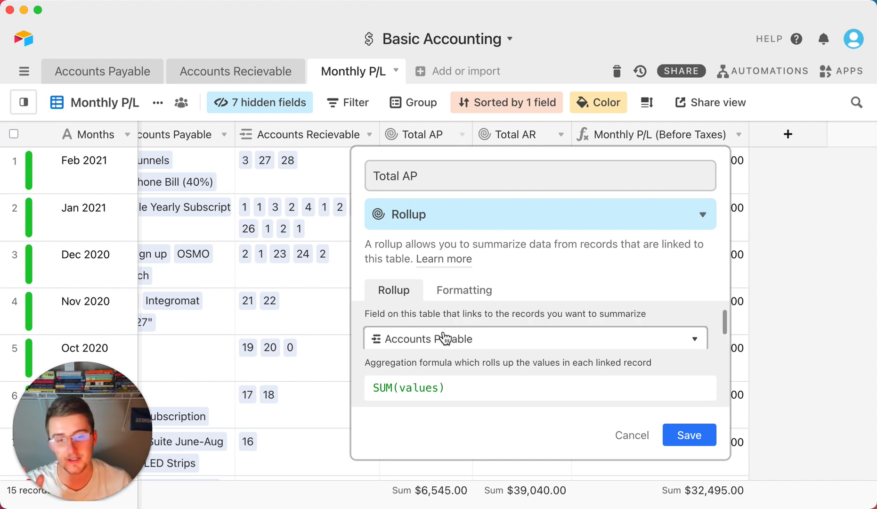
pyautogui.scroll(-2, 502, 343)
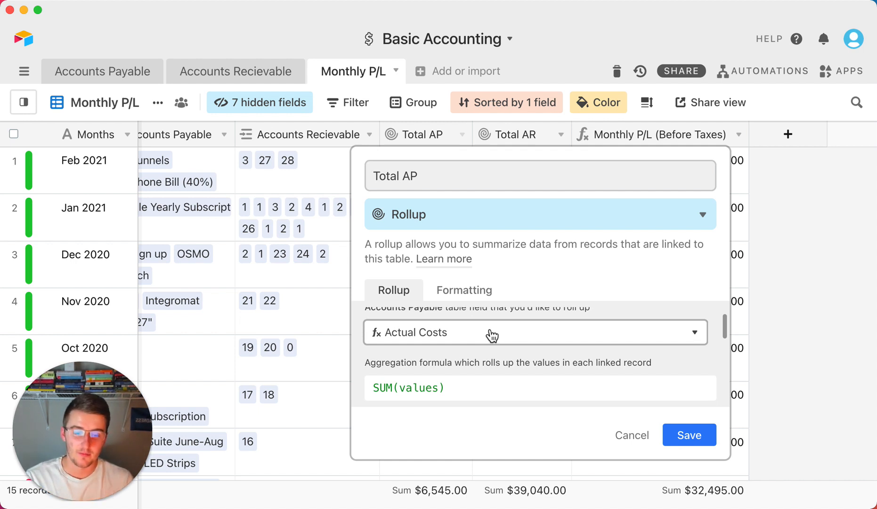
pyautogui.scroll(-3, 473, 325)
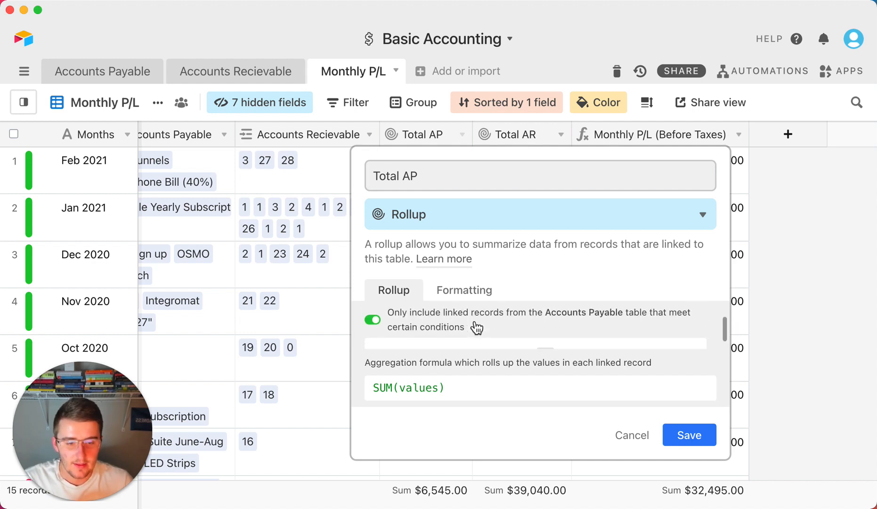
pyautogui.scroll(1, 436, 325)
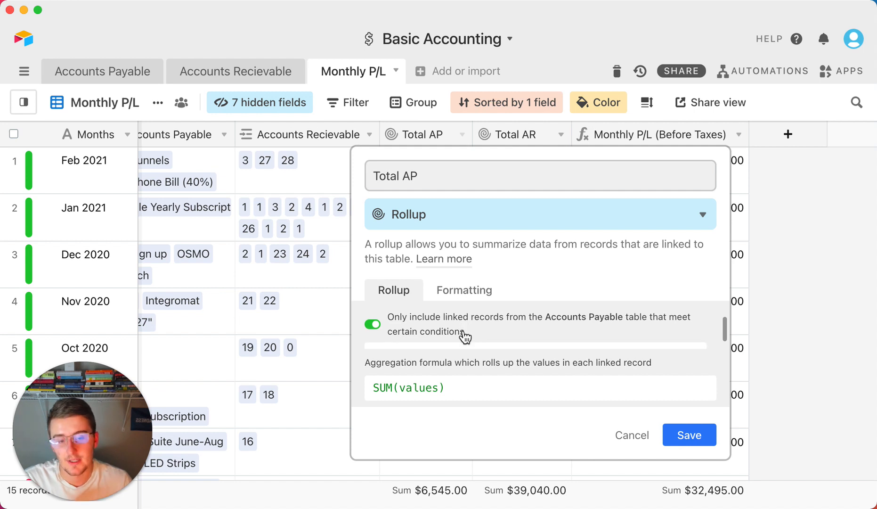
pyautogui.scroll(-1, 464, 335)
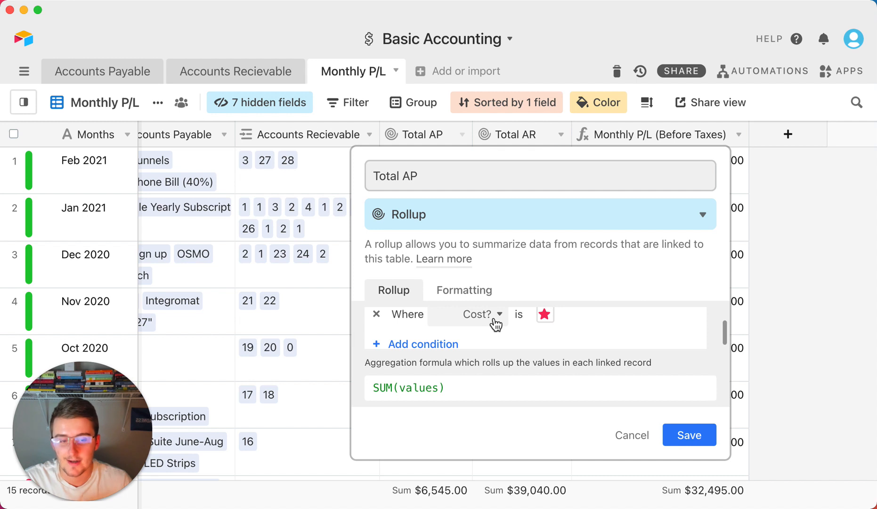
pyautogui.scroll(-1, 527, 332)
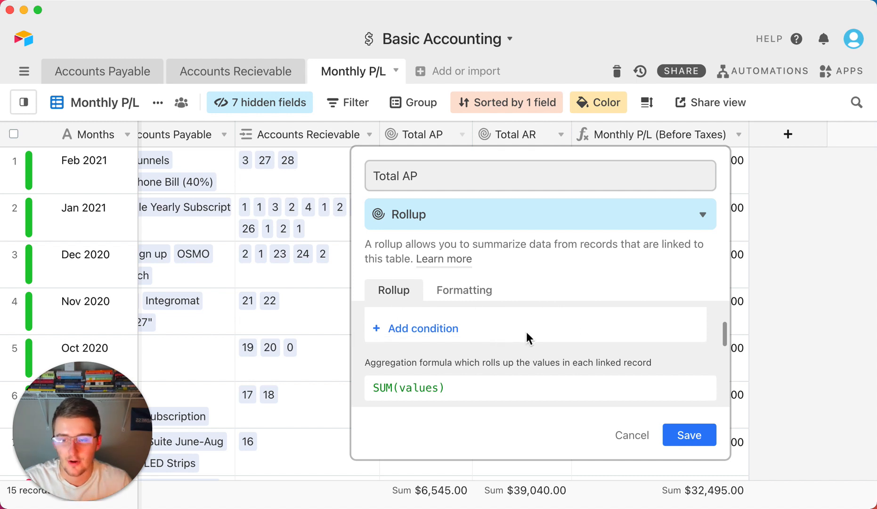
# - Re-enter SUM(values) as the Total AP rollup's aggregation formula, save the field, and check the Feb 2021 total
pyautogui.click(526, 397)
pyautogui.press('BackSpace')
pyautogui.press('BackSpace')
pyautogui.press('BackSpace')
pyautogui.press('BackSpace')
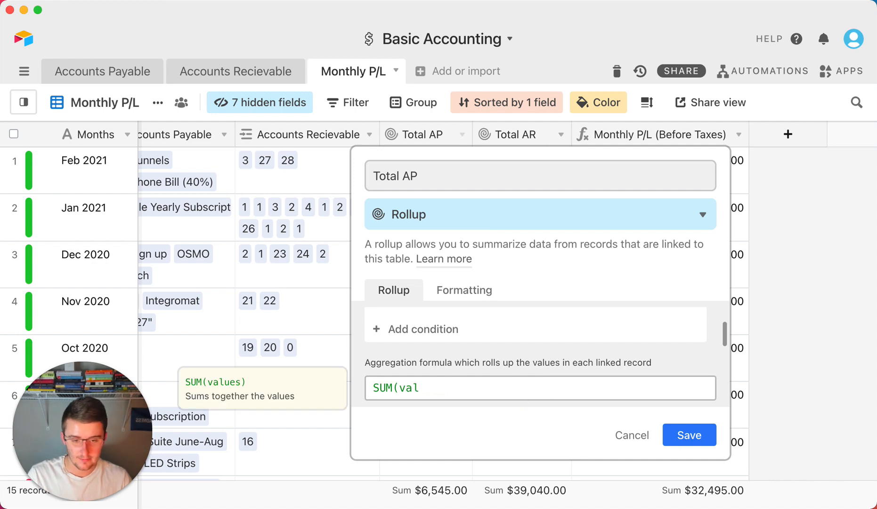
pyautogui.press('BackSpace')
pyautogui.press('BackSpace')
pyautogui.press('BackSpace')
pyautogui.press('BackSpace')
pyautogui.press('BackSpace')
pyautogui.press('BackSpace')
pyautogui.press('BackSpace')
pyautogui.write('sum')
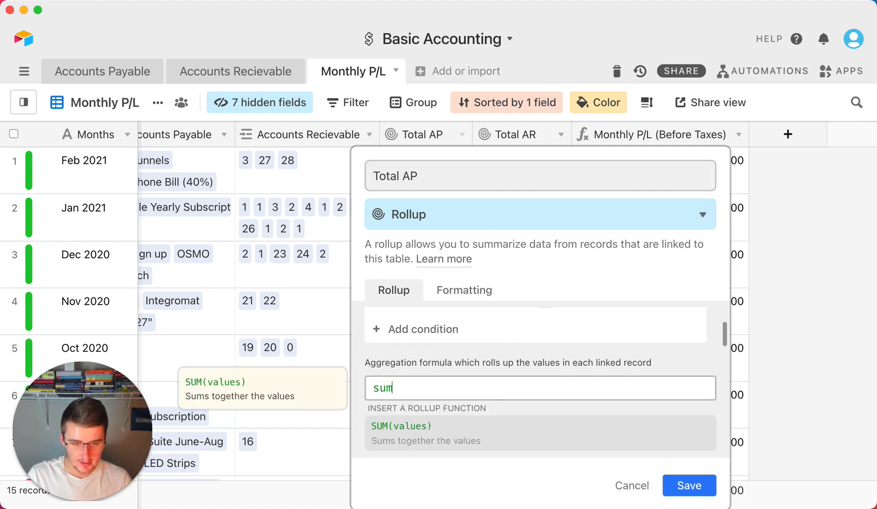
pyautogui.click(408, 432)
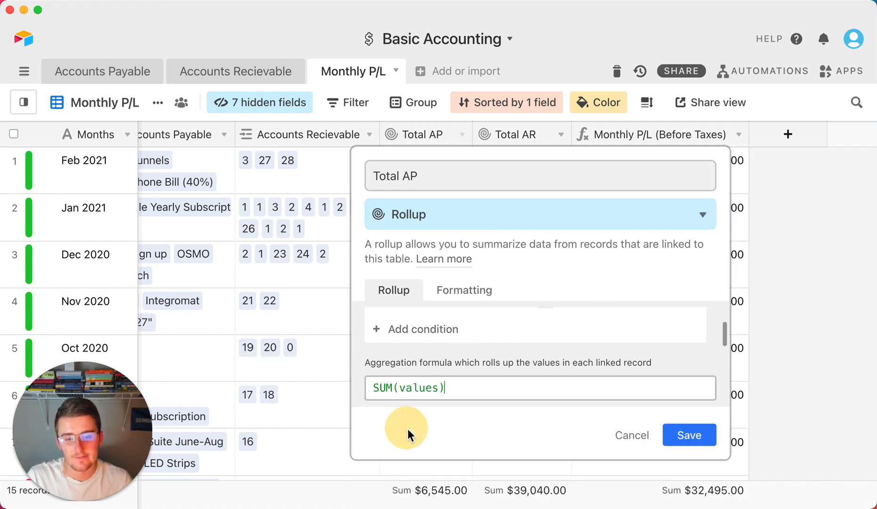
pyautogui.click(709, 435)
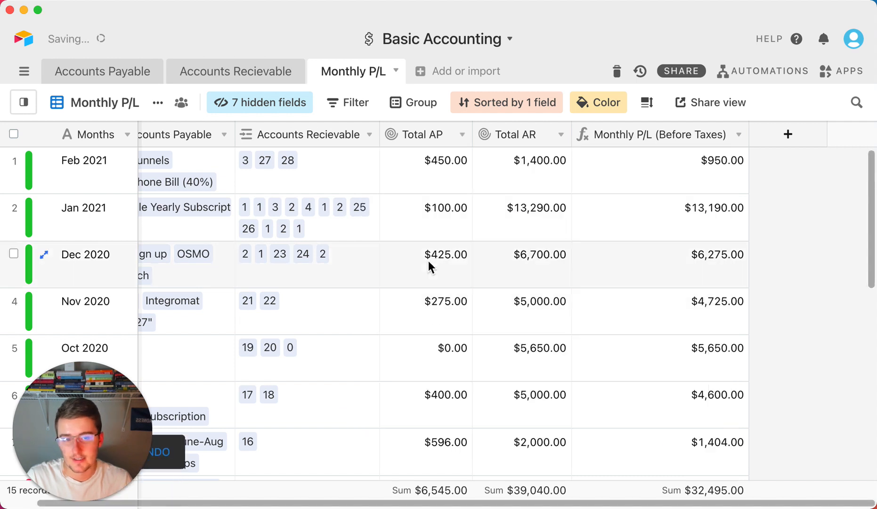
pyautogui.click(434, 168)
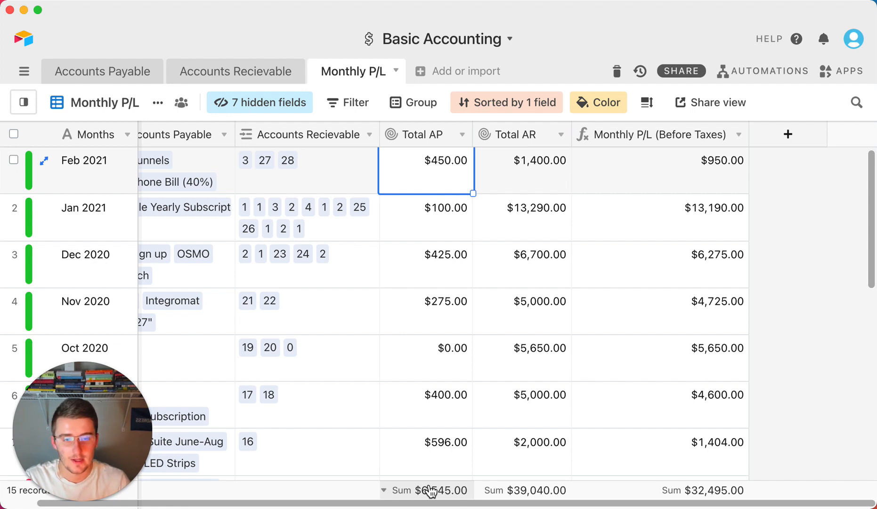
# - Open the Total AR field's configuration and examine its linked field and the field it rolls up
pyautogui.click(561, 141)
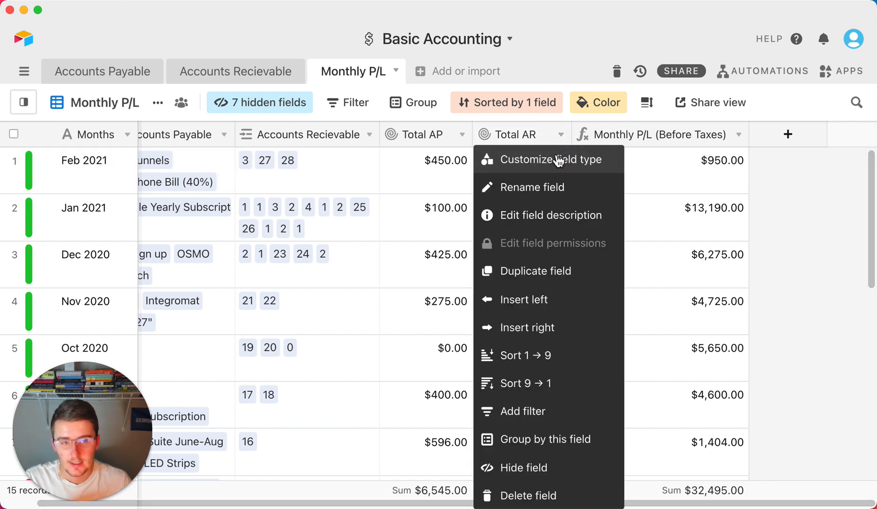
pyautogui.click(557, 160)
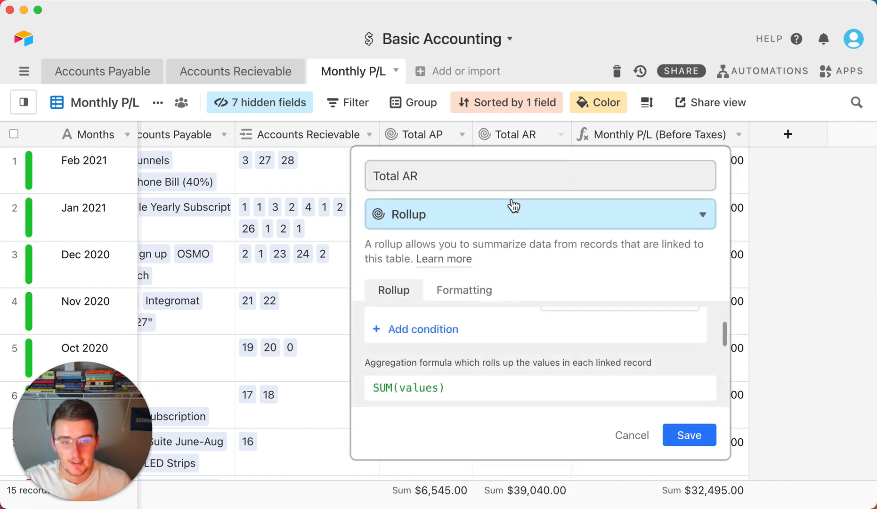
pyautogui.scroll(1, 499, 329)
pyautogui.scroll(4, 496, 325)
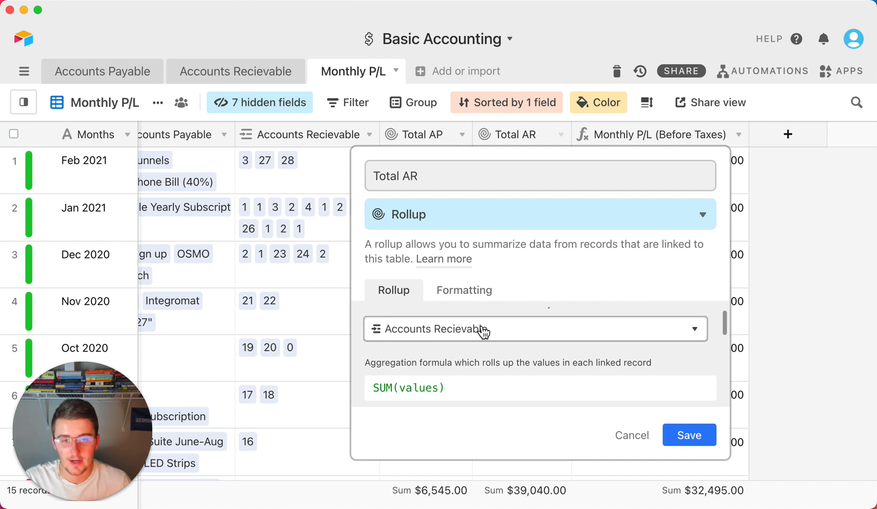
pyautogui.scroll(-4, 476, 333)
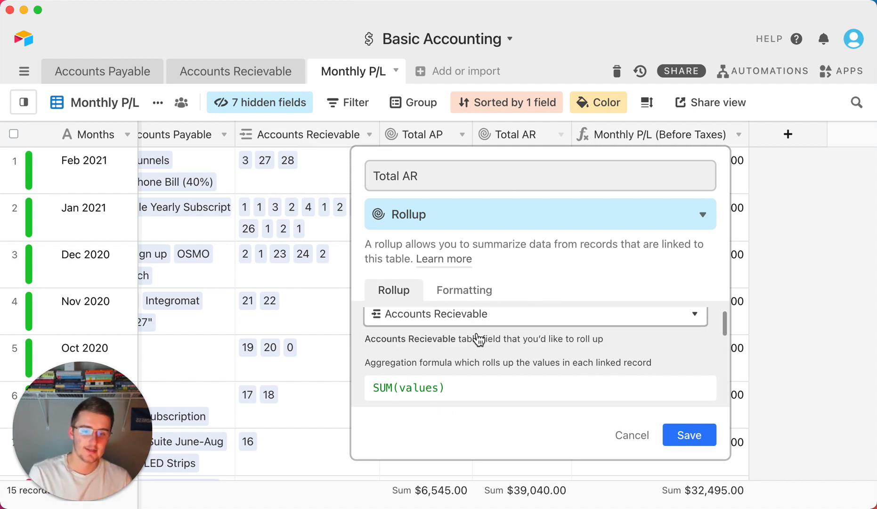
pyautogui.scroll(2, 477, 335)
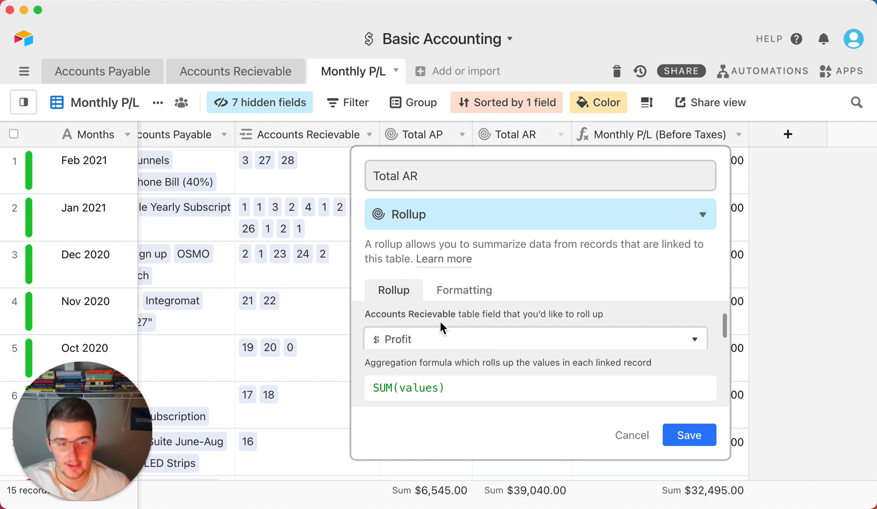
# - Examine the Total AR rollup's Status condition and aggregation formula, and save the field
pyautogui.scroll(-3, 440, 329)
pyautogui.scroll(2, 440, 331)
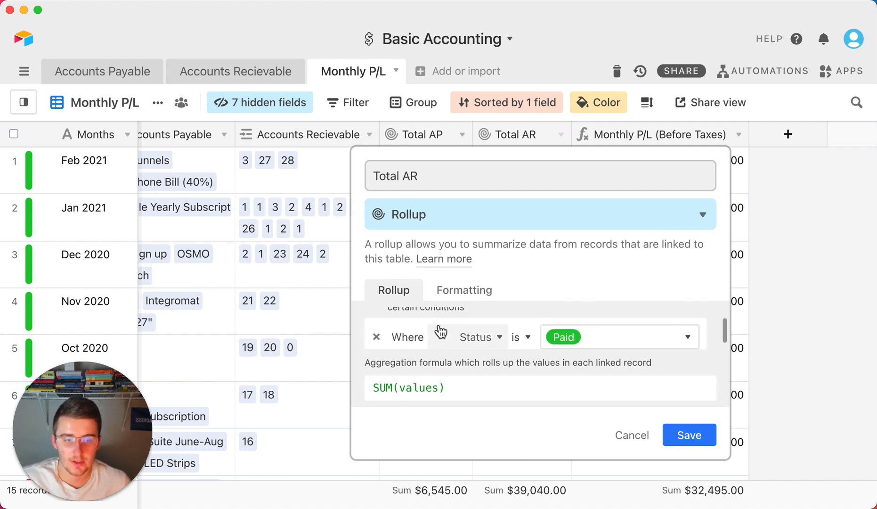
pyautogui.scroll(-3, 440, 331)
pyautogui.scroll(1, 440, 331)
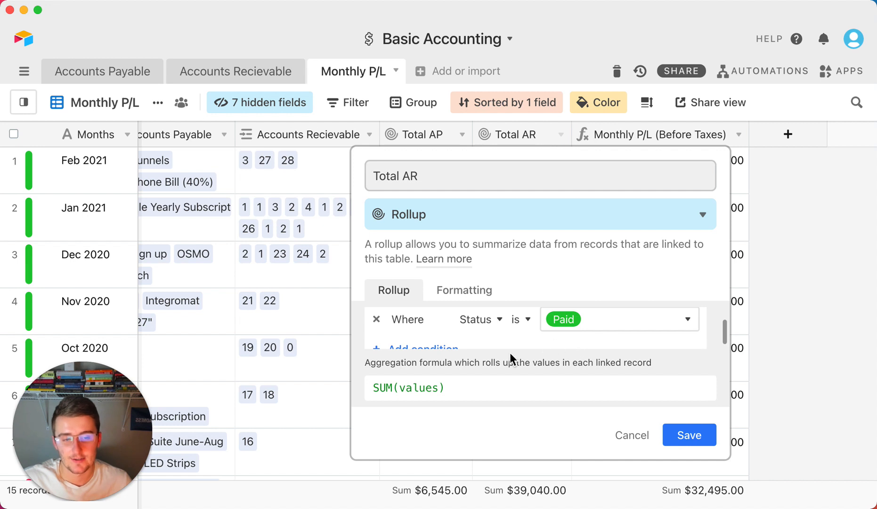
pyautogui.scroll(-1, 487, 317)
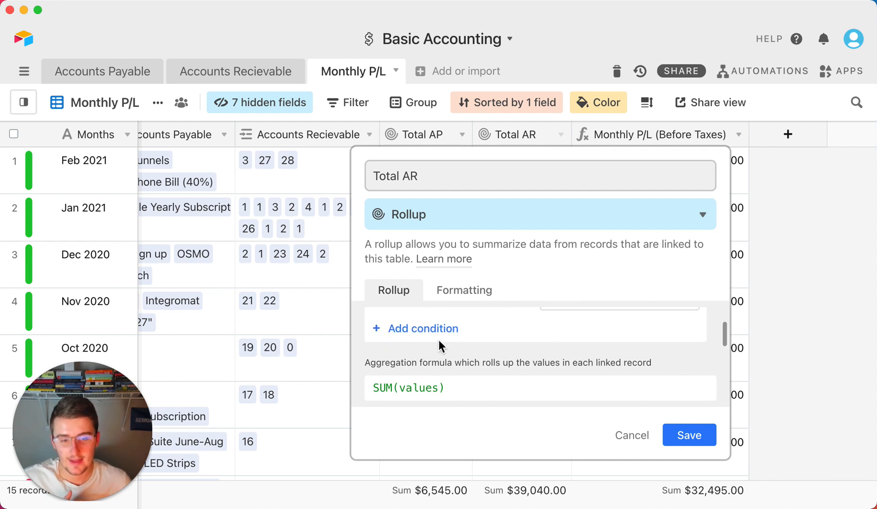
pyautogui.scroll(1, 439, 338)
pyautogui.scroll(-1, 441, 335)
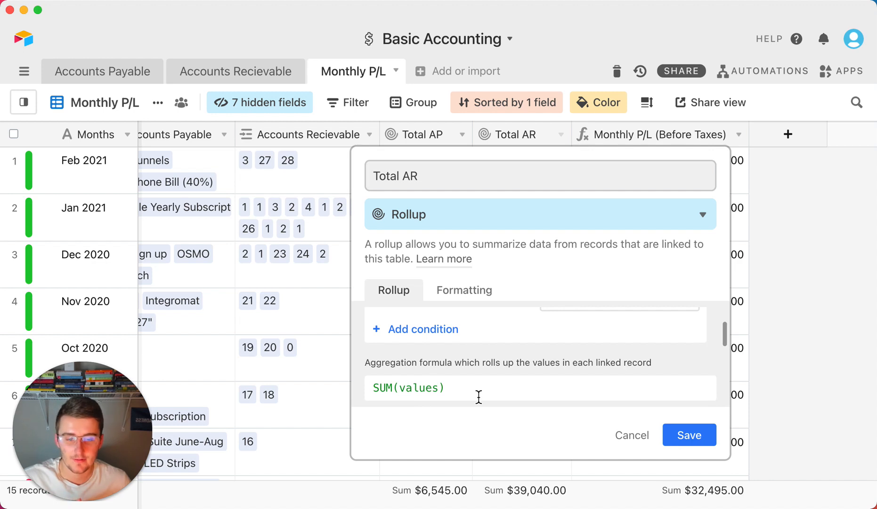
pyautogui.click(707, 436)
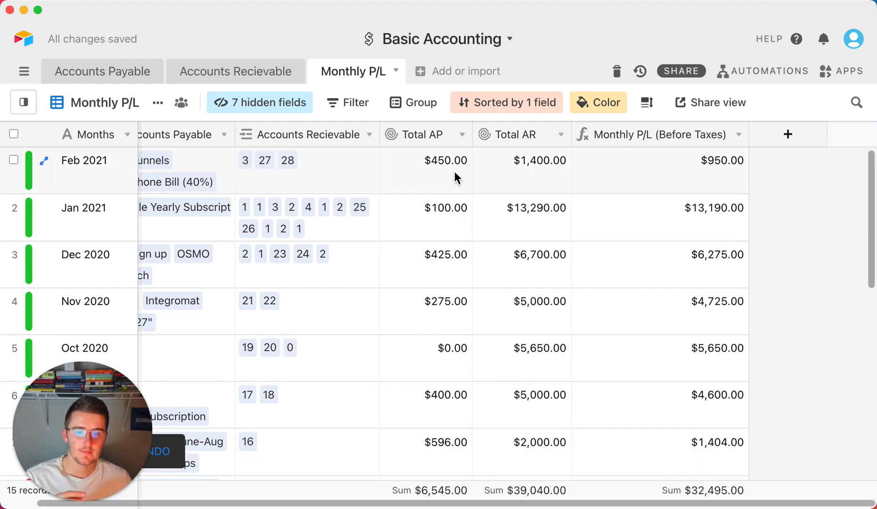
# - Re-enter the Monthly P/L (Before Taxes) formula as {Total AR}-{Total AP} and save the field
pyautogui.click(454, 173)
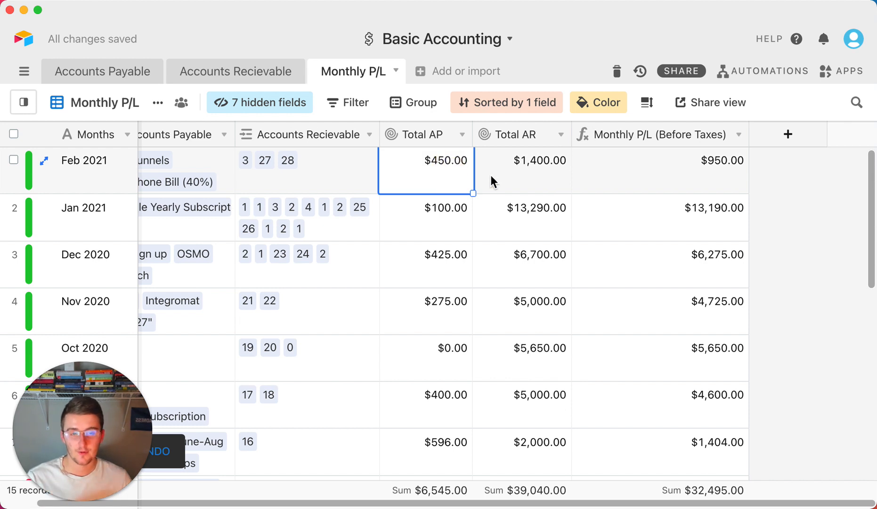
pyautogui.click(741, 136)
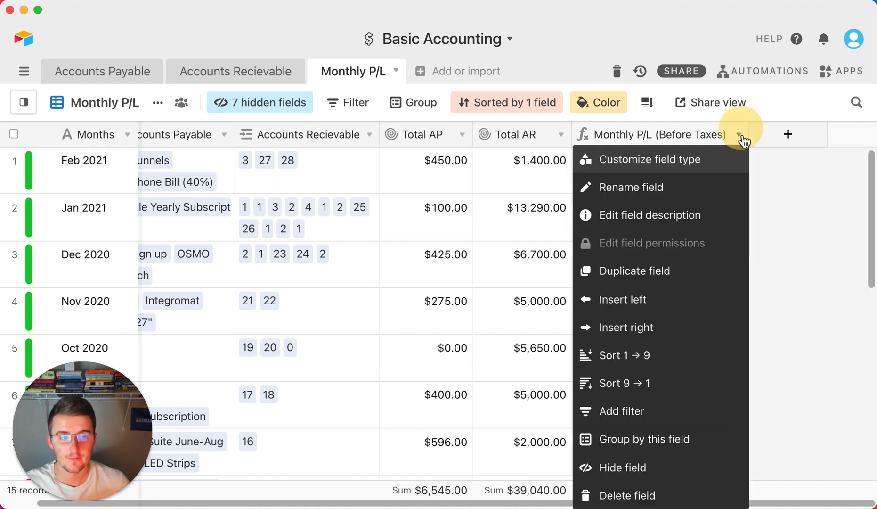
pyautogui.click(724, 166)
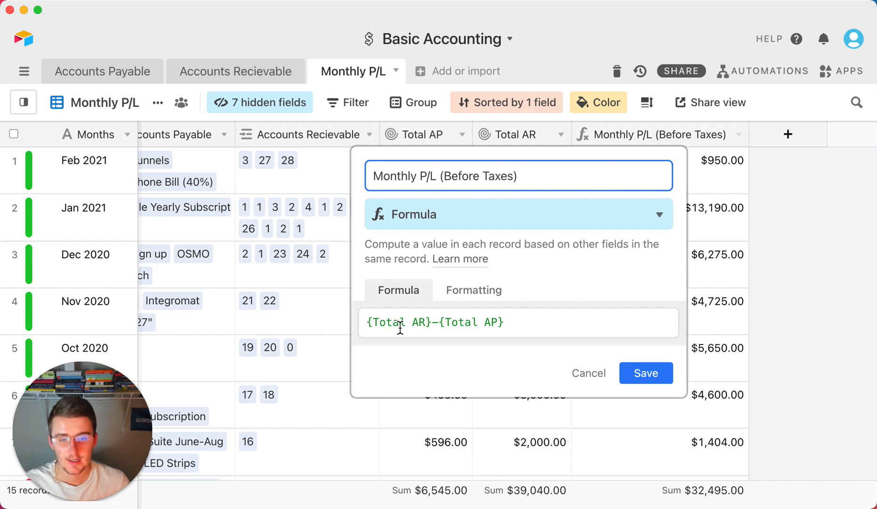
pyautogui.moveTo(537, 325); pyautogui.dragTo(352, 322)
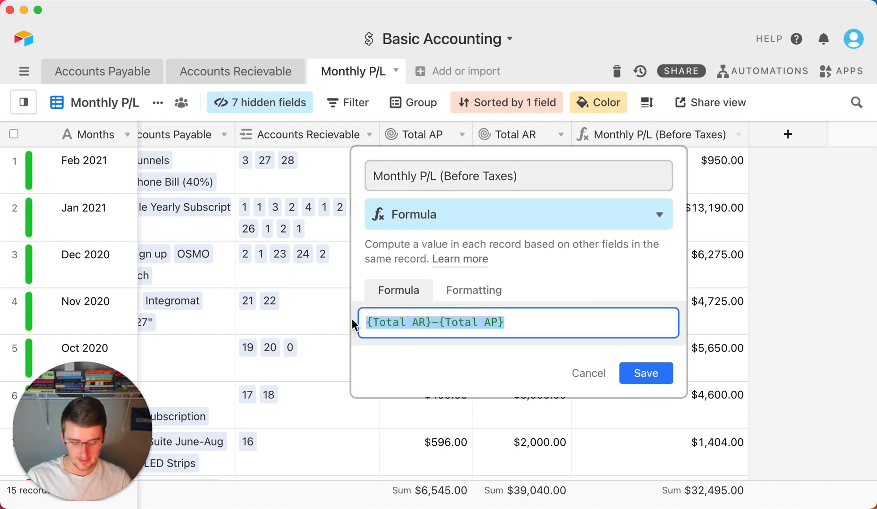
pyautogui.write('tot')
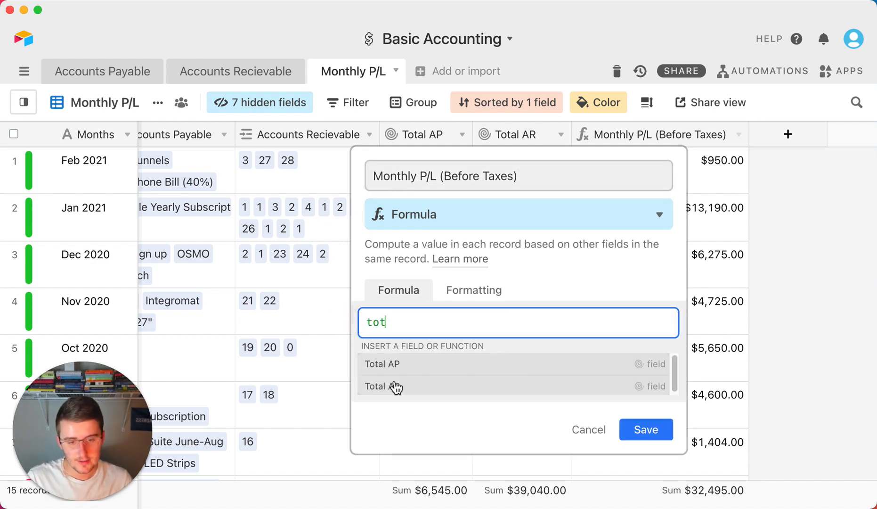
pyautogui.click(426, 384)
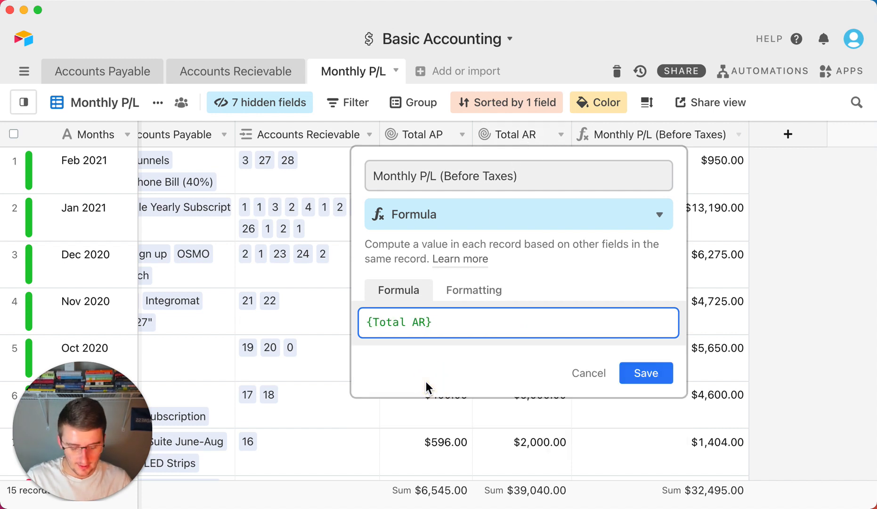
pyautogui.write('-tot')
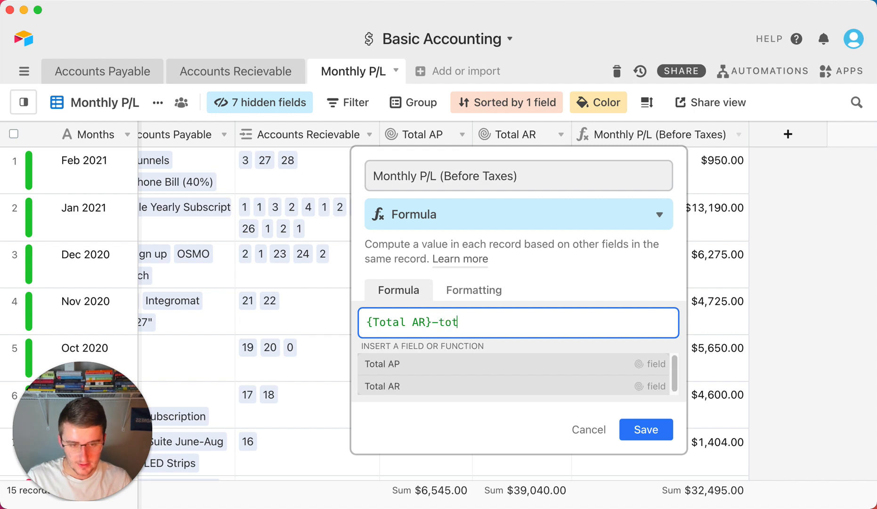
pyautogui.click(427, 364)
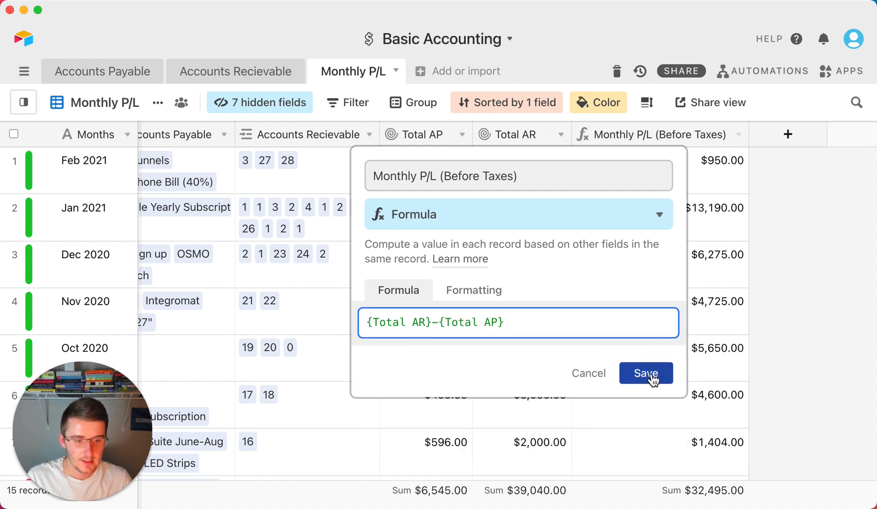
pyautogui.click(653, 373)
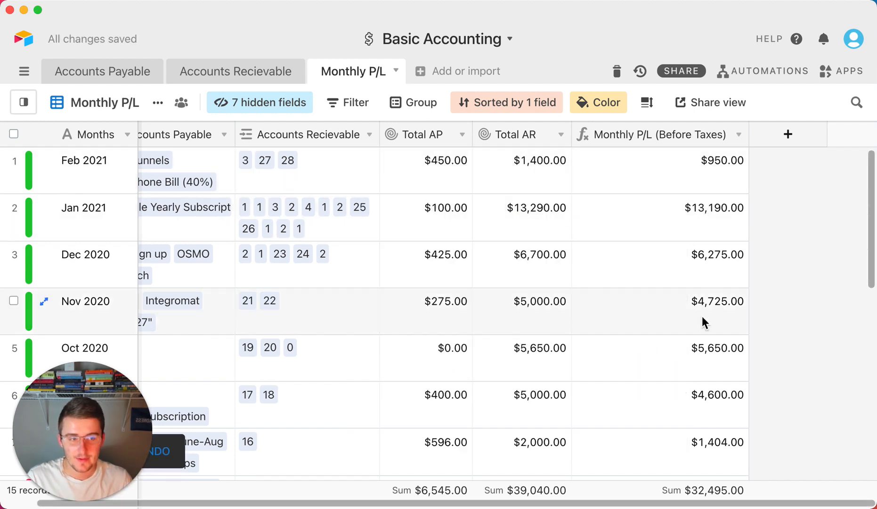
# - Review the Monthly P/L (Before Taxes) values of the first six months and switch to the Accounts Recievable table
pyautogui.moveTo(701, 162); pyautogui.dragTo(711, 418)
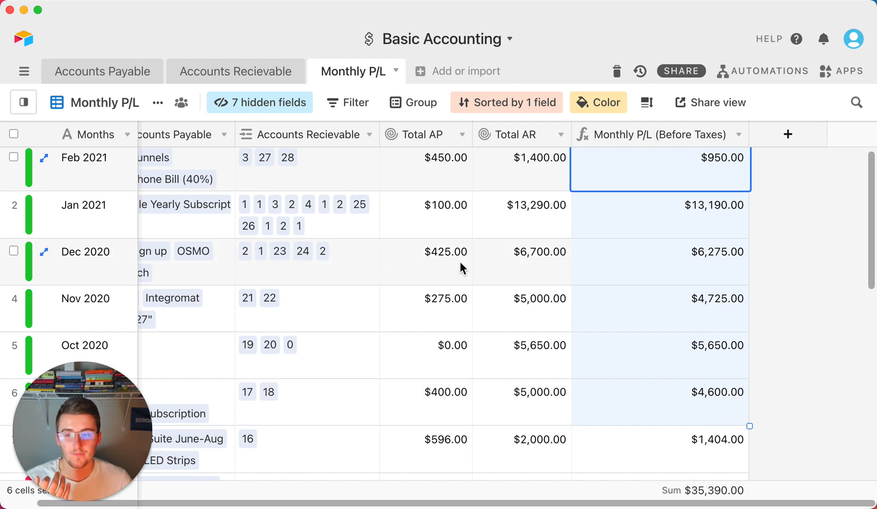
pyautogui.click(255, 73)
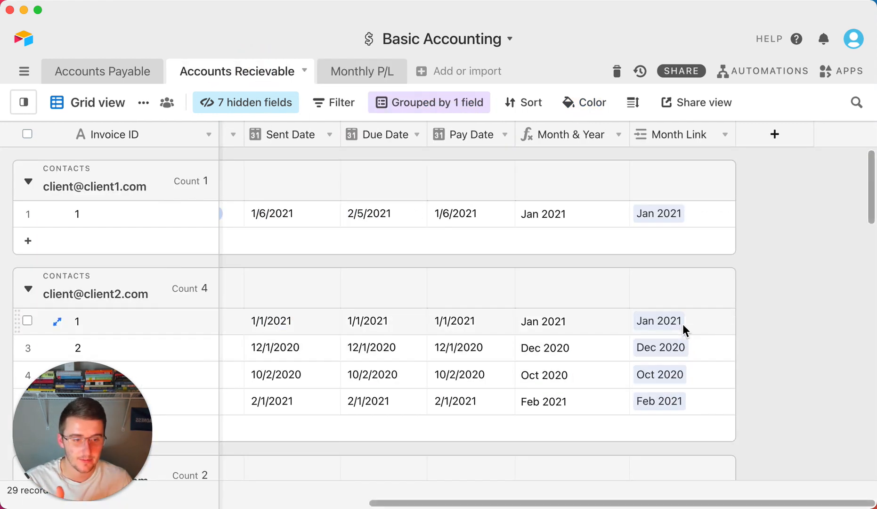
# - Remove the grouping from the Accounts Recievable grid view
pyautogui.scroll(-4, 819, 265)
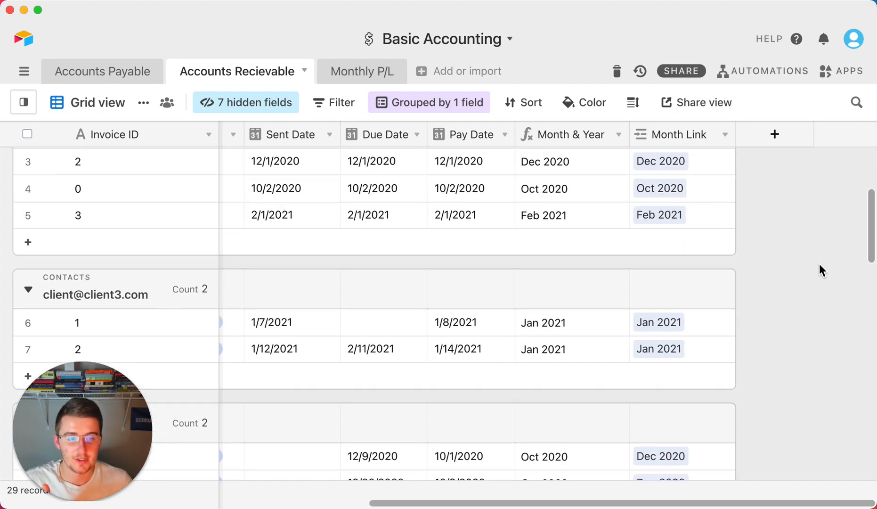
pyautogui.scroll(4, 819, 265)
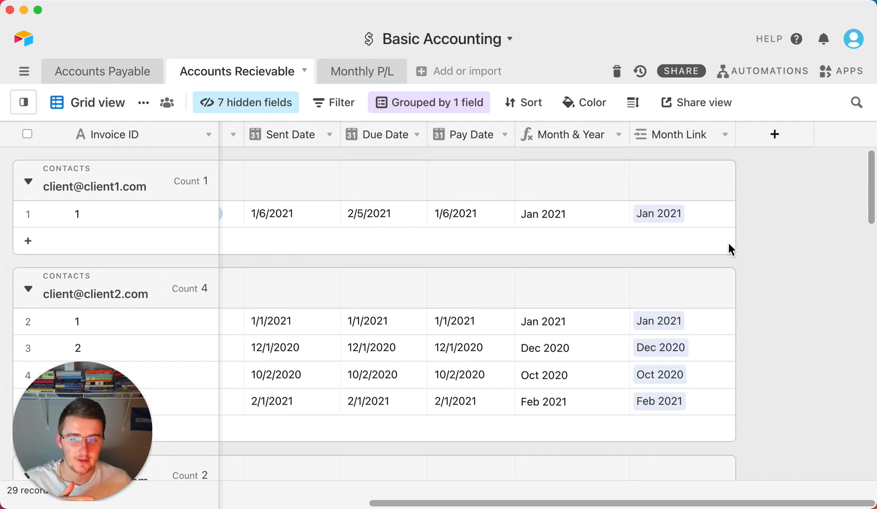
pyautogui.click(411, 102)
pyautogui.click(387, 141)
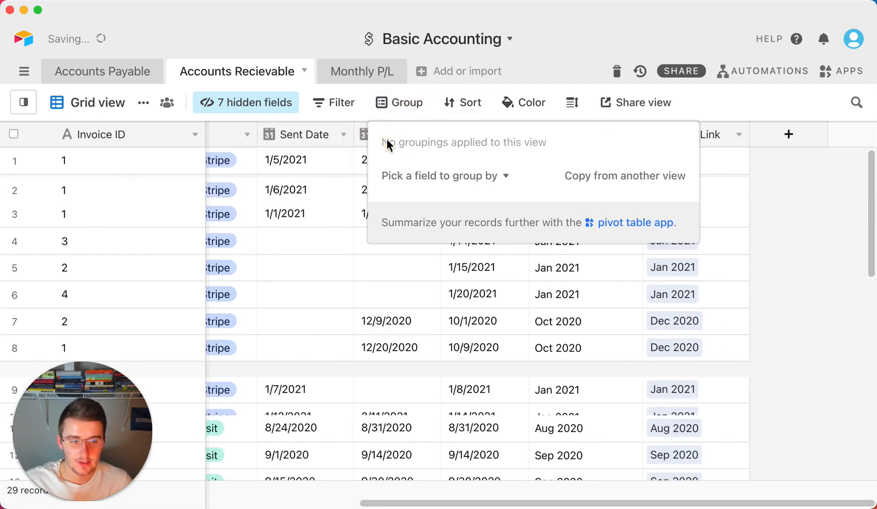
pyautogui.click(783, 265)
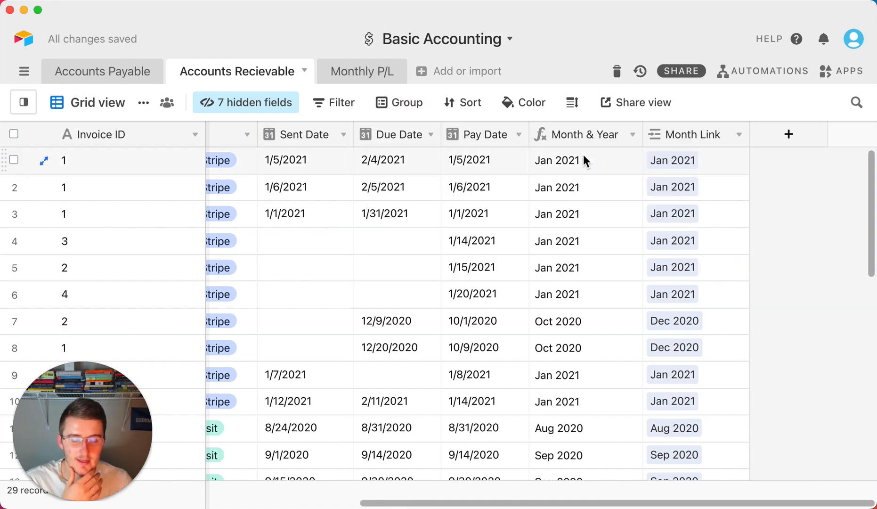
# - Clear the Month Link values of the first 28 records in Accounts Recievable
pyautogui.moveTo(728, 161); pyautogui.dragTo(718, 337)
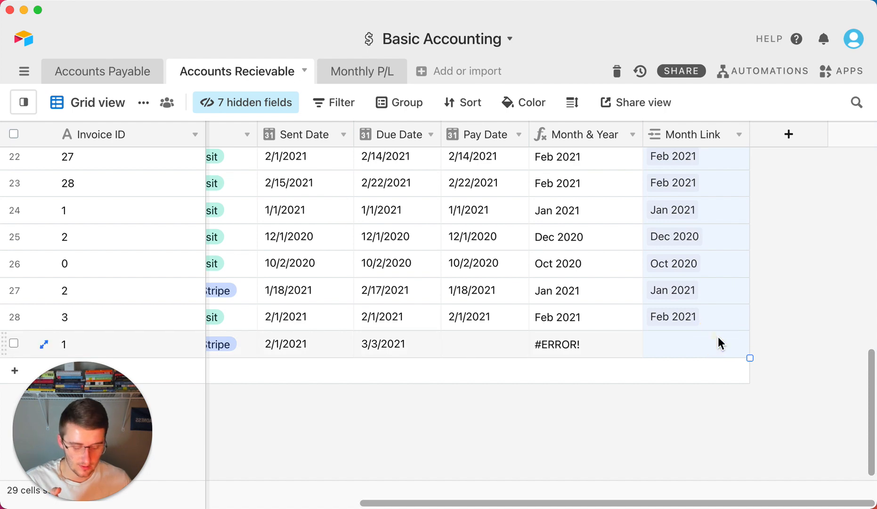
pyautogui.click(747, 316)
pyautogui.press('super+shift+Up')
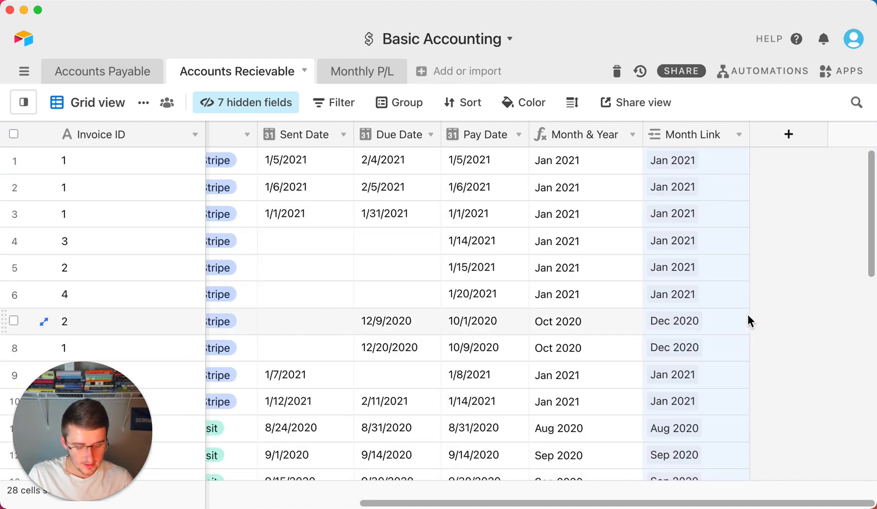
pyautogui.press('BackSpace')
pyautogui.click(611, 307)
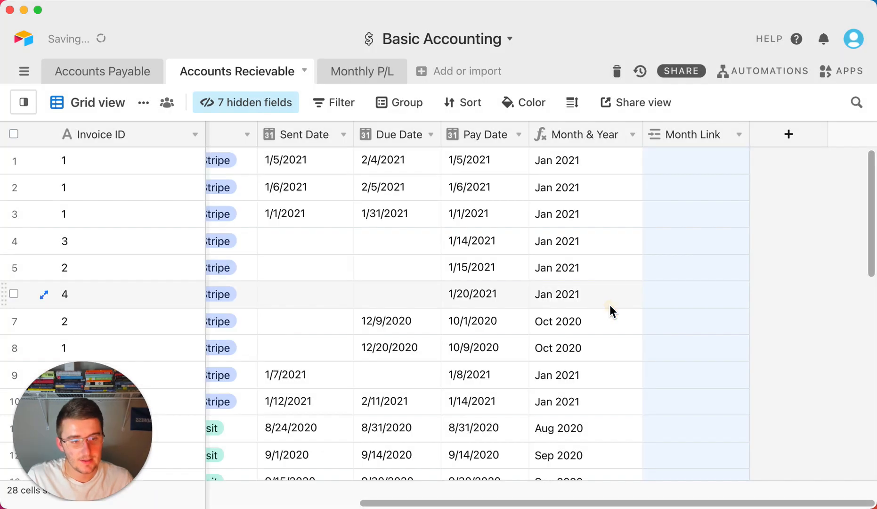
# - Copy the Month & Year values of all records into the Month Link field, starting at the first record
pyautogui.click(602, 158)
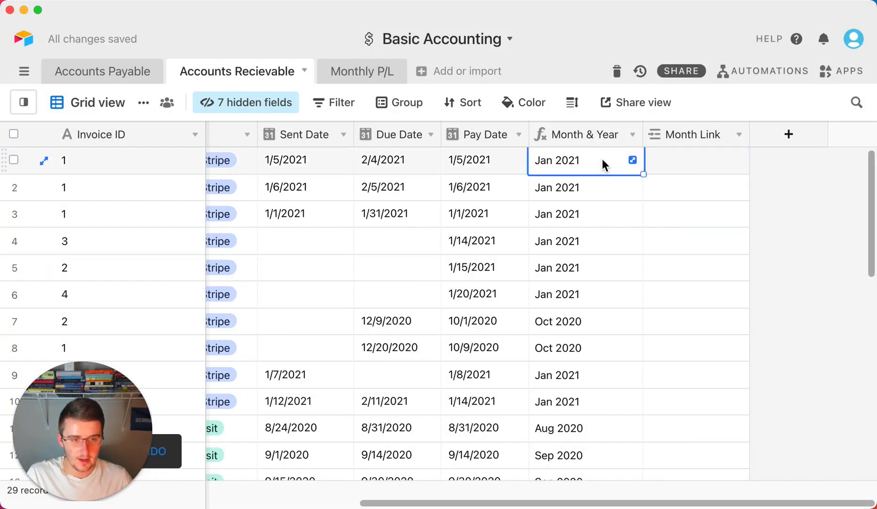
pyautogui.press('super+shift+Down')
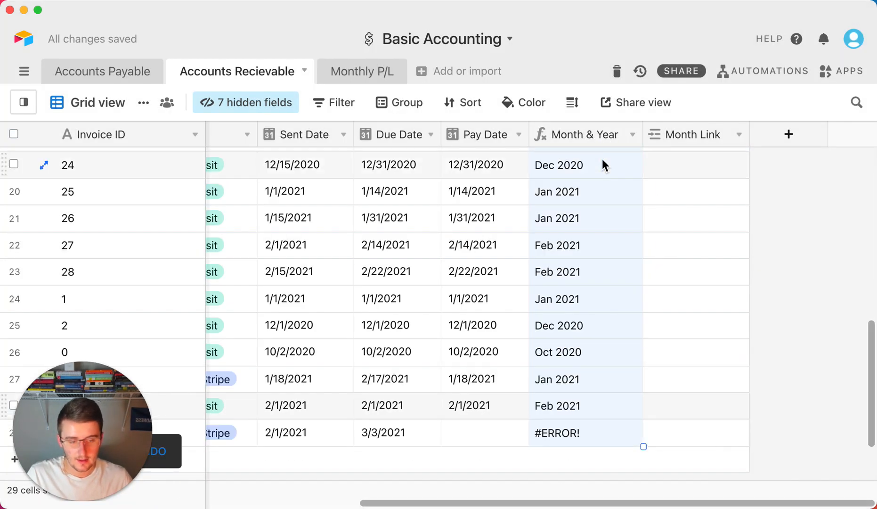
pyautogui.scroll(10, 603, 159)
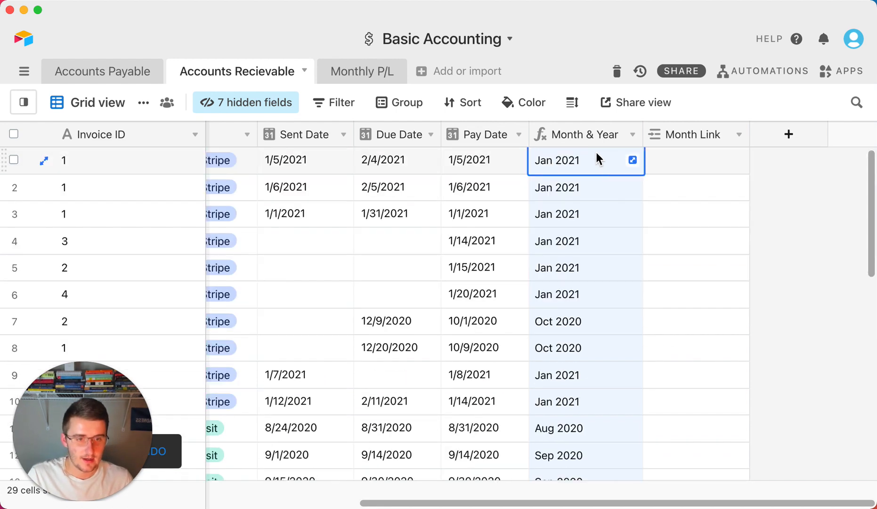
pyautogui.click(597, 151)
pyautogui.click(711, 157)
pyautogui.click(601, 165)
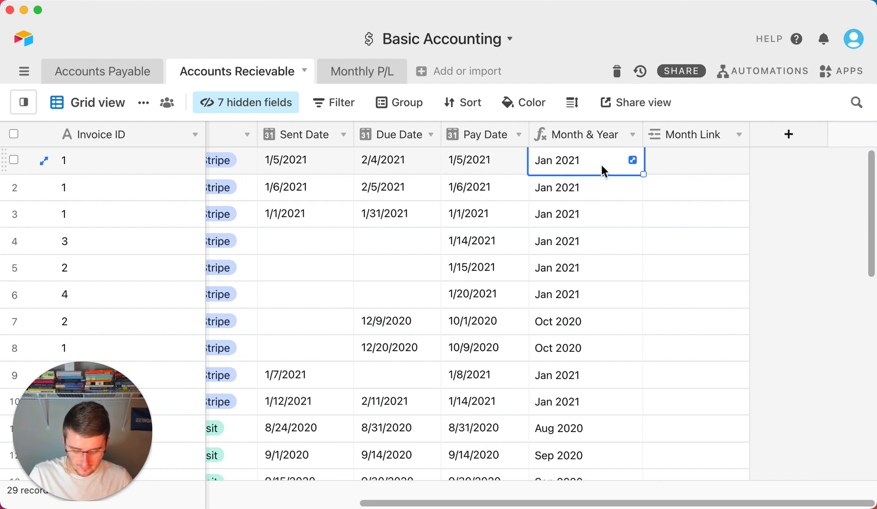
pyautogui.press('super+shift+Down')
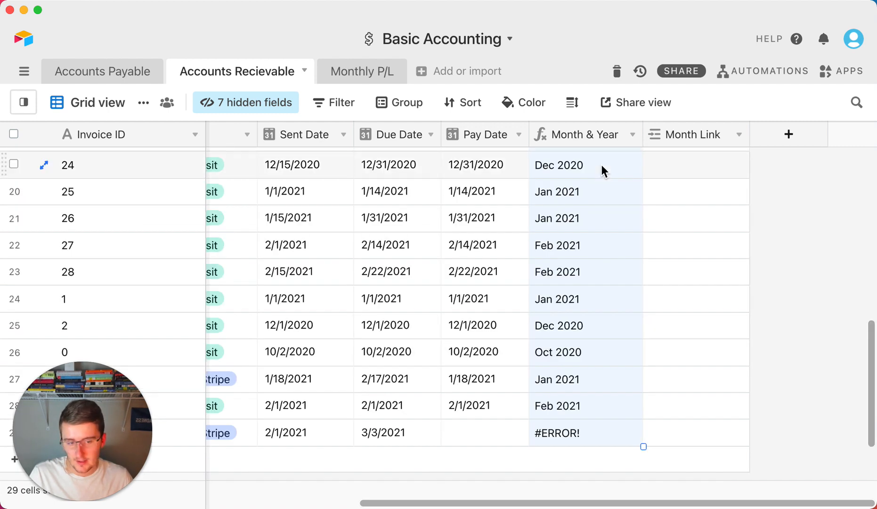
pyautogui.scroll(10, 601, 164)
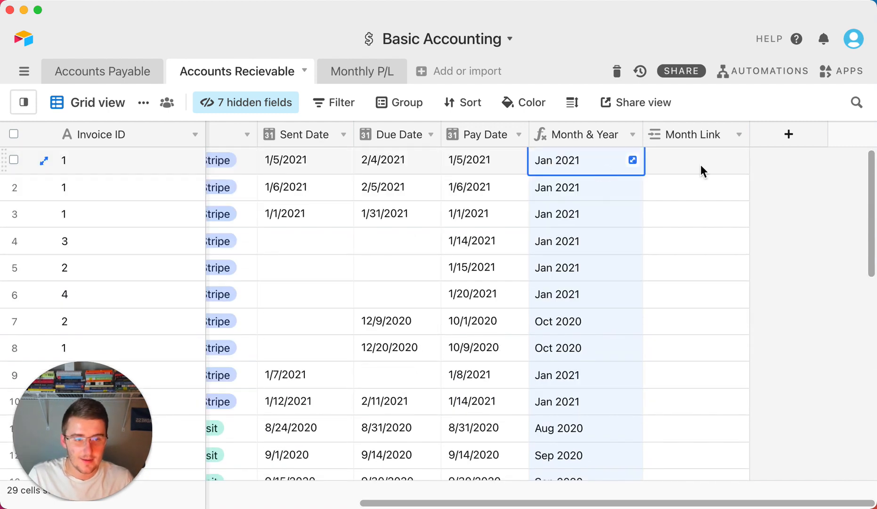
pyautogui.click(725, 161)
pyautogui.press('super+v')
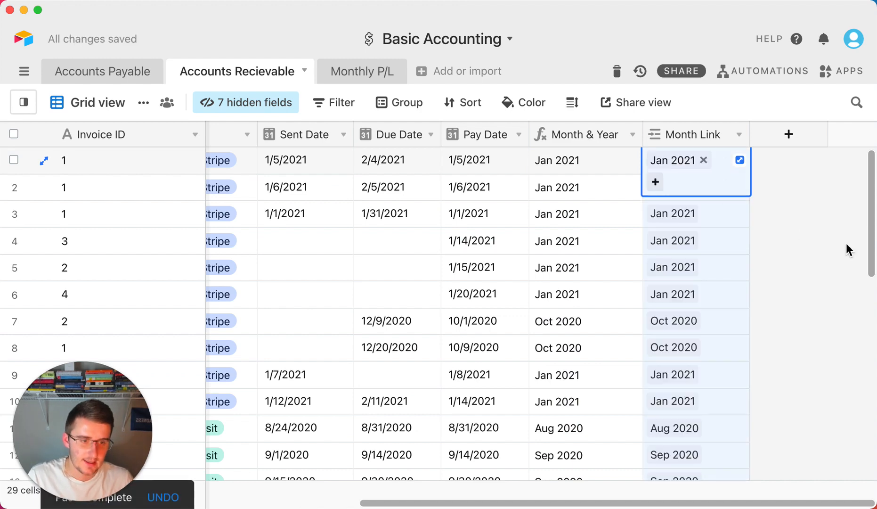
# - Compare the pasted Month Link values with Month & Year down to the last record
pyautogui.scroll(-1, 846, 243)
pyautogui.scroll(-10, 823, 297)
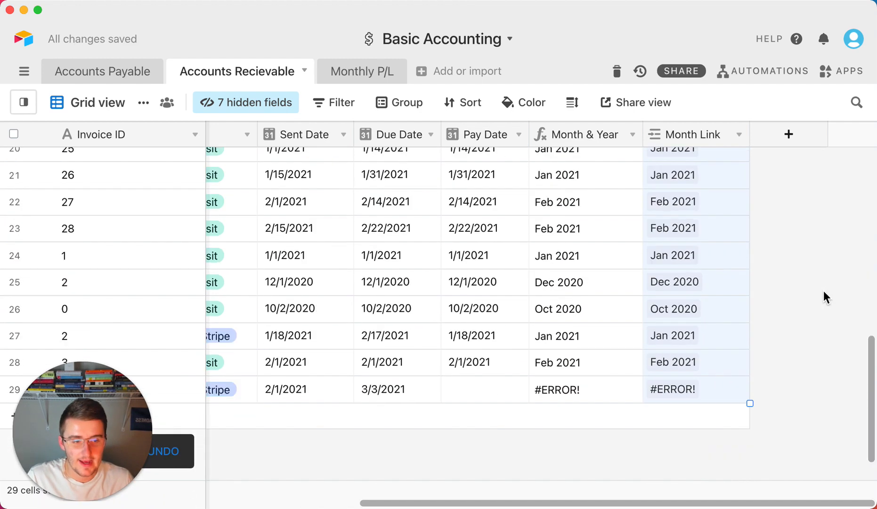
pyautogui.click(692, 400)
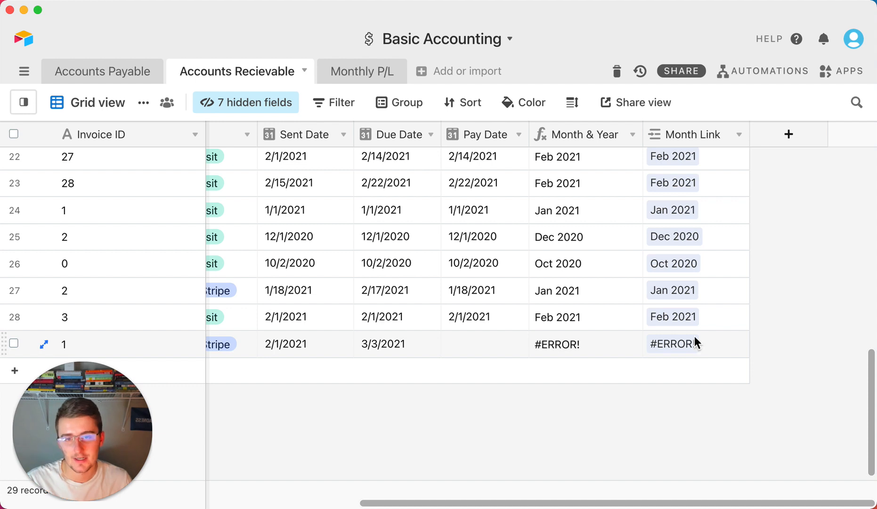
pyautogui.scroll(1, 427, 230)
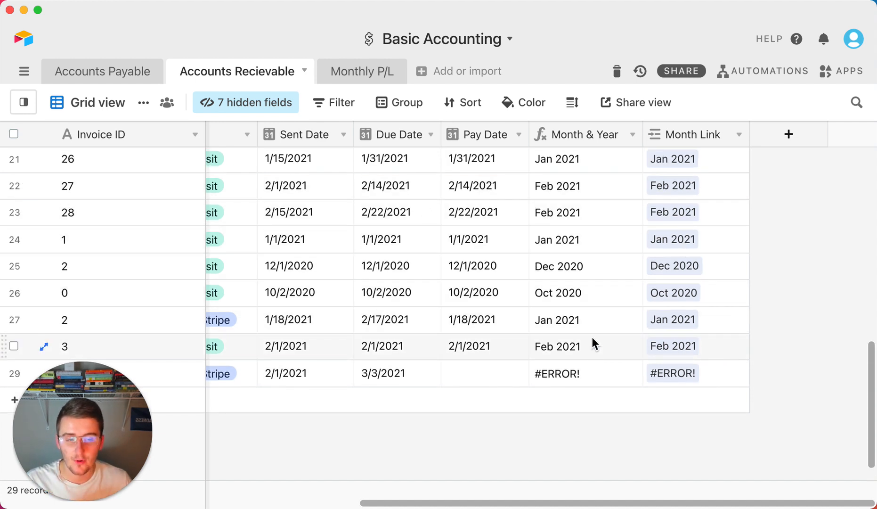
pyautogui.scroll(5, 599, 279)
pyautogui.scroll(5, 595, 161)
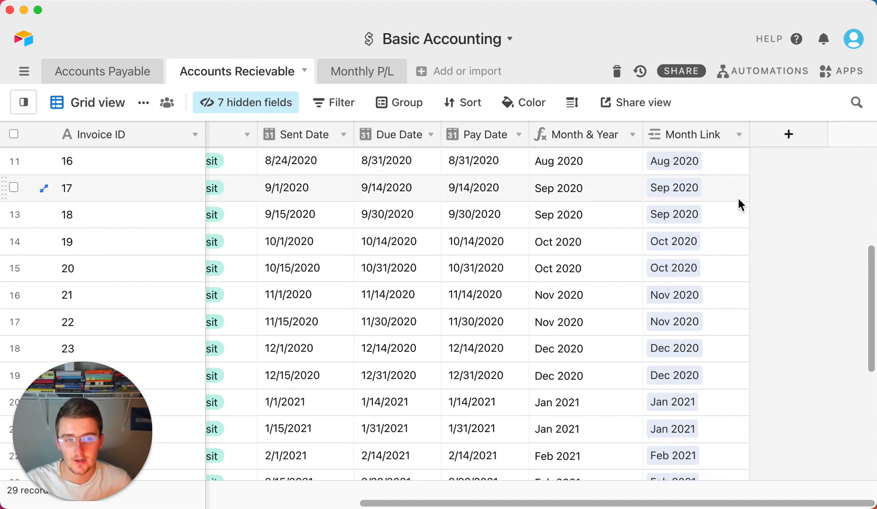
pyautogui.scroll(2, 701, 386)
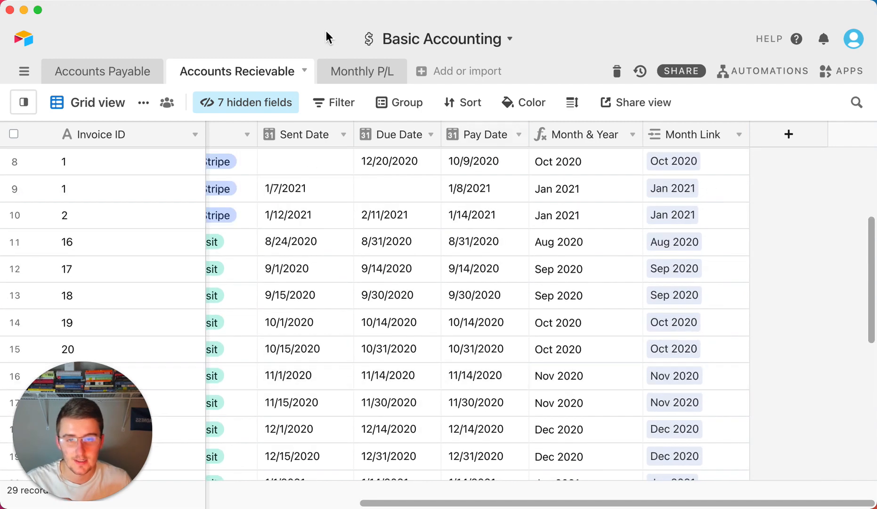
# - Switch to the Monthly P/L table and review each month's linked records, cost and income totals, and profit or loss
pyautogui.click(364, 74)
pyautogui.scroll(-10, 429, 276)
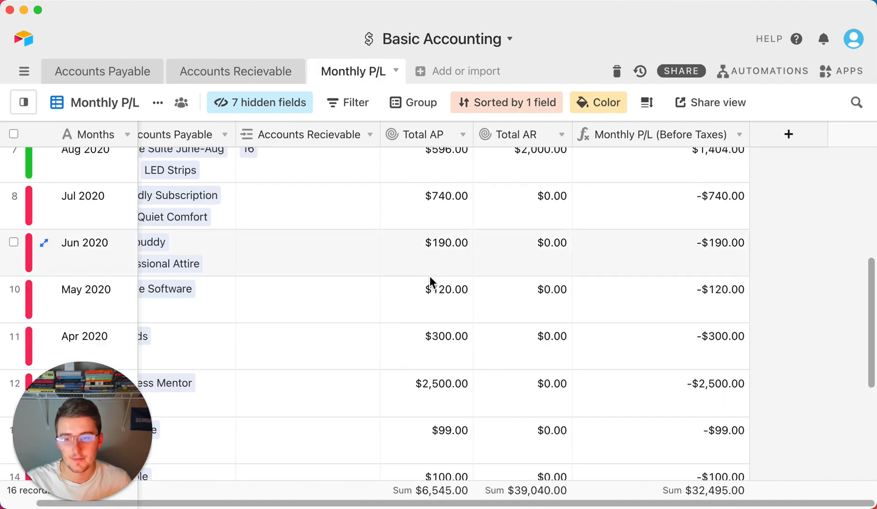
pyautogui.scroll(10, 429, 276)
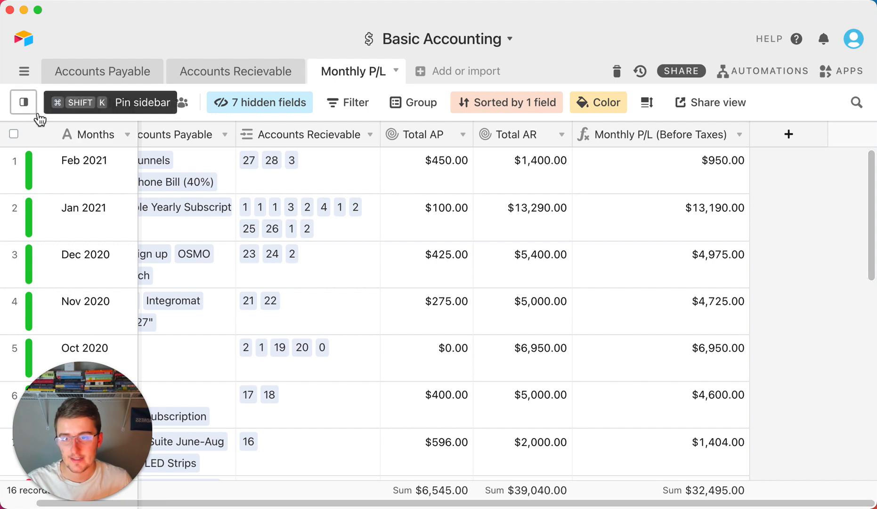
pyautogui.moveTo(385, 504); pyautogui.dragTo(337, 502)
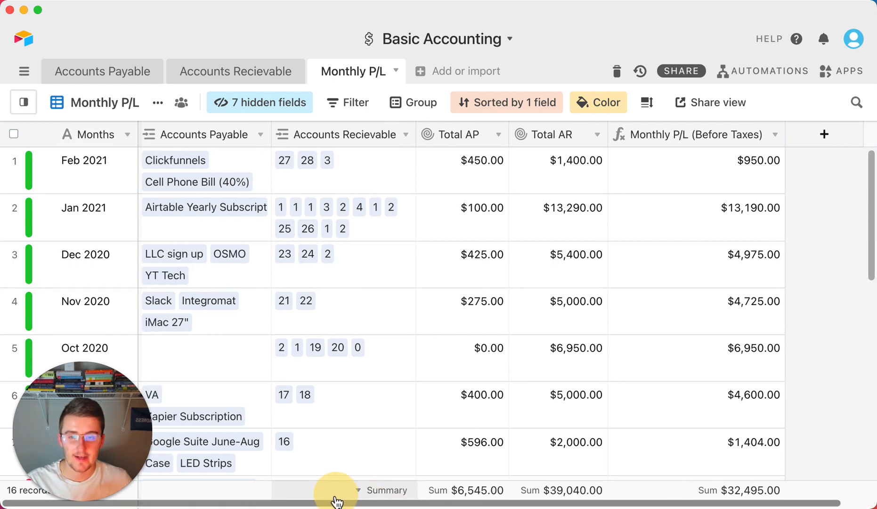
# - Look over the Expense Type values in Accounts Payable, and open the Monthly Cost Breakdown view of the Monthly P/L table
pyautogui.click(137, 73)
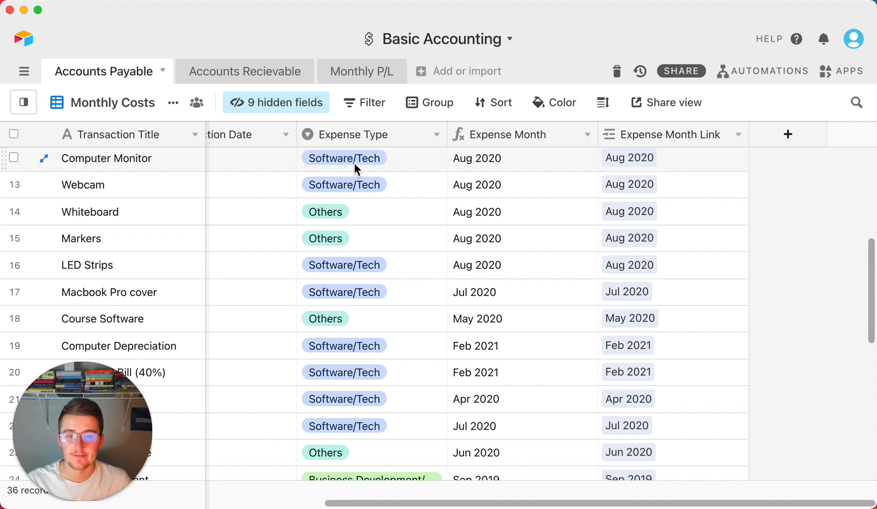
pyautogui.click(384, 74)
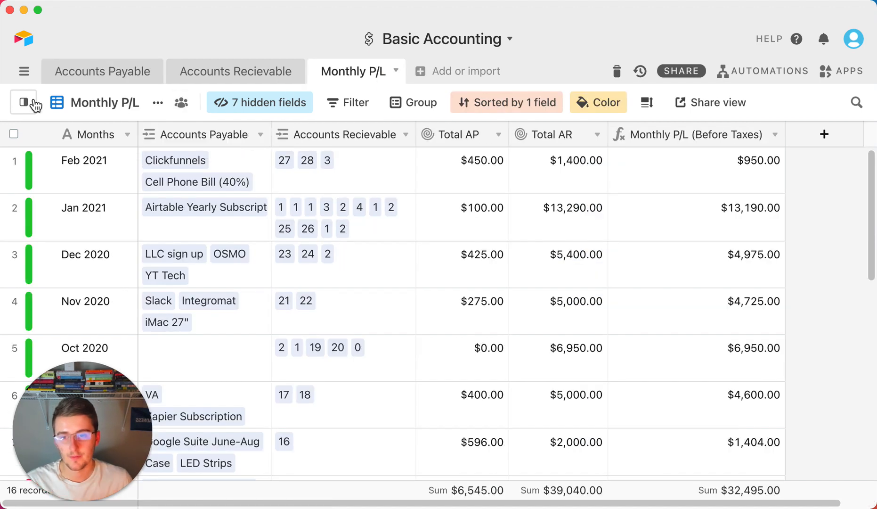
pyautogui.moveTo(35, 104)
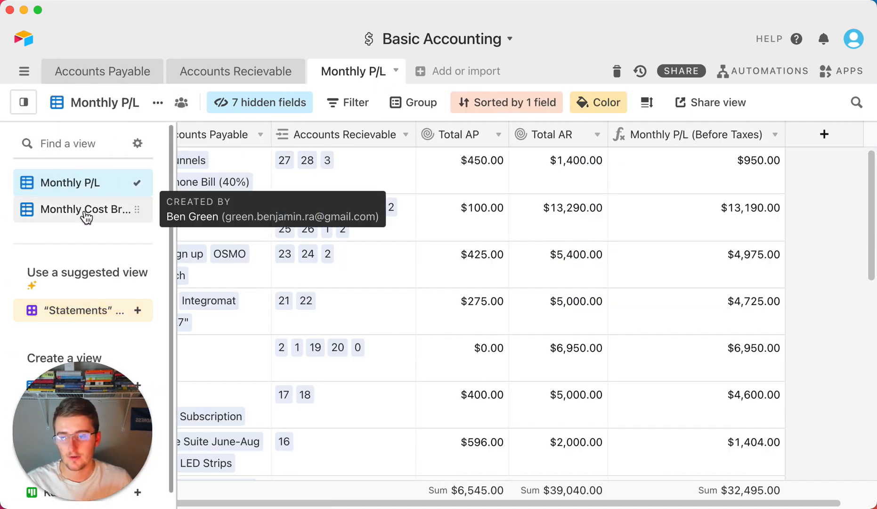
pyautogui.click(85, 212)
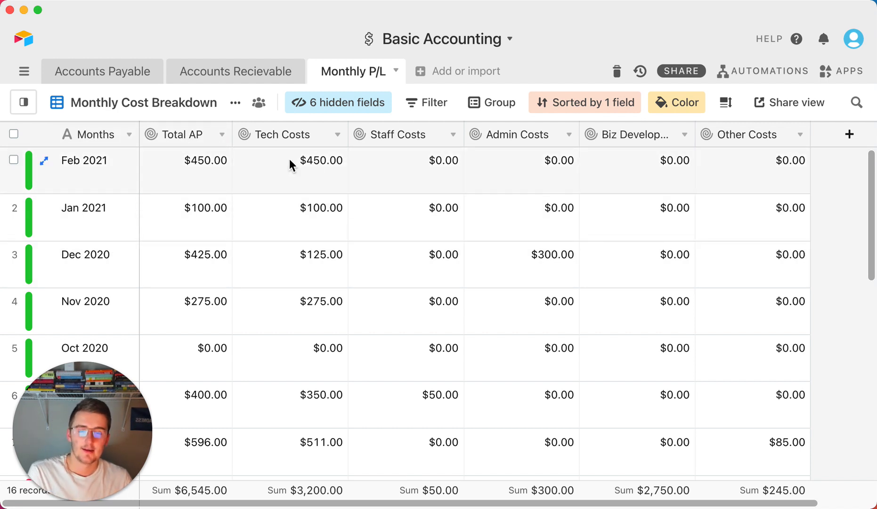
# - Open the Tech Costs field's configuration and examine its linked field and the field it rolls up
pyautogui.click(338, 136)
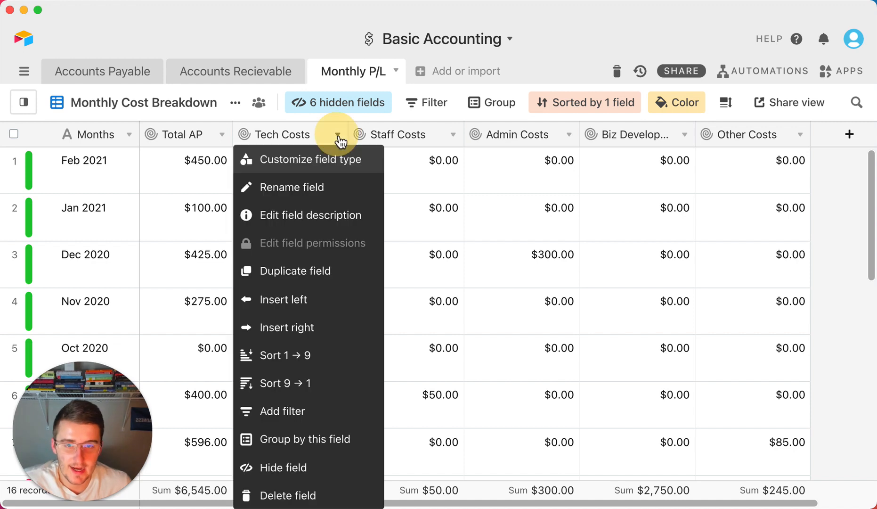
pyautogui.click(338, 162)
pyautogui.scroll(5, 328, 326)
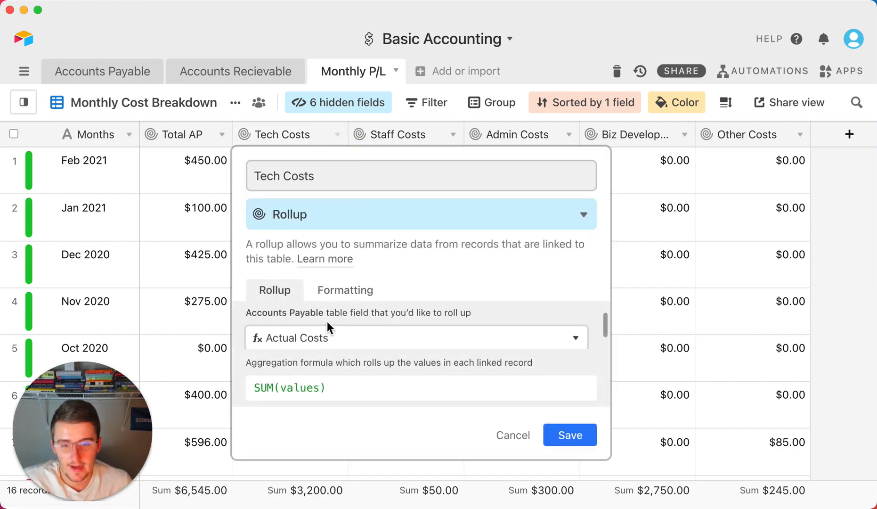
pyautogui.scroll(-3, 318, 344)
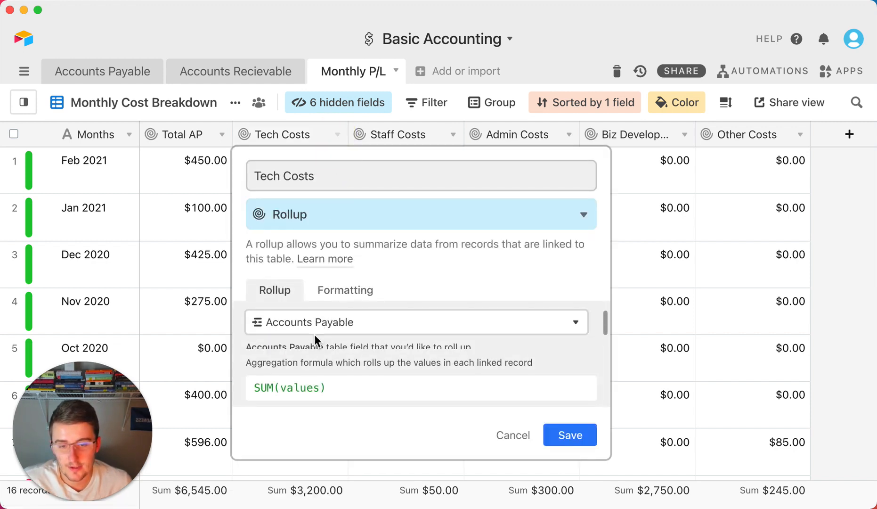
# - Examine the Tech Costs rollup's Cost? and Expense Type conditions, and save the field
pyautogui.scroll(-1, 315, 325)
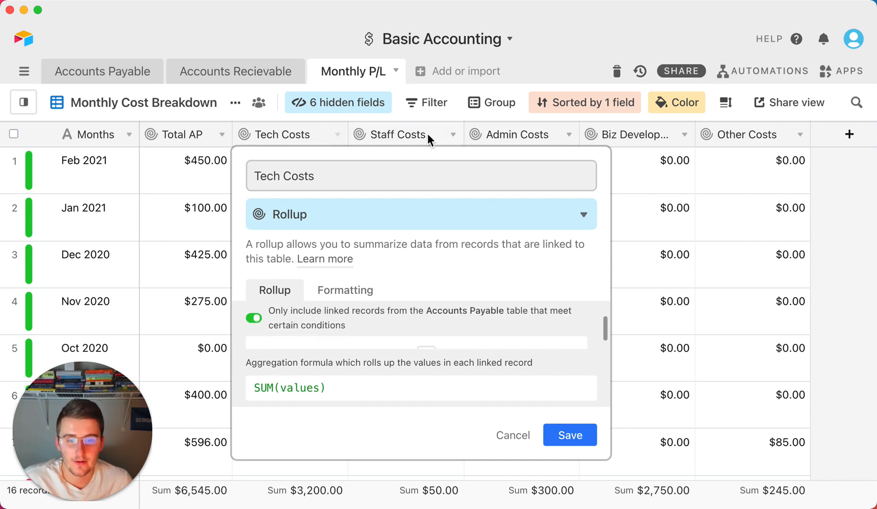
pyautogui.scroll(-3, 319, 324)
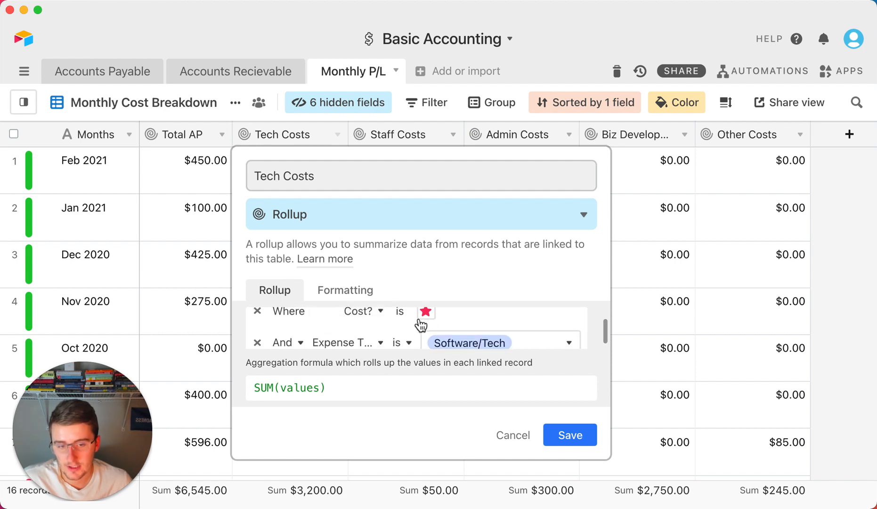
pyautogui.scroll(-1, 416, 323)
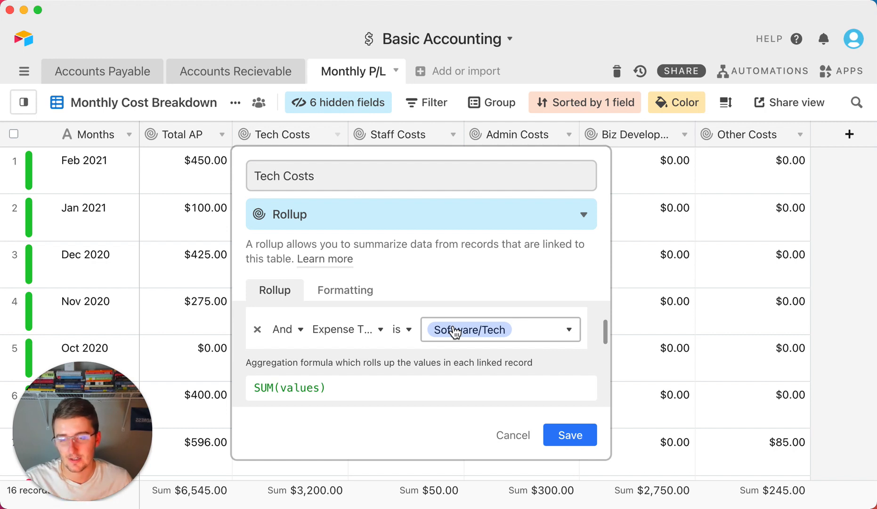
pyautogui.scroll(-1, 454, 331)
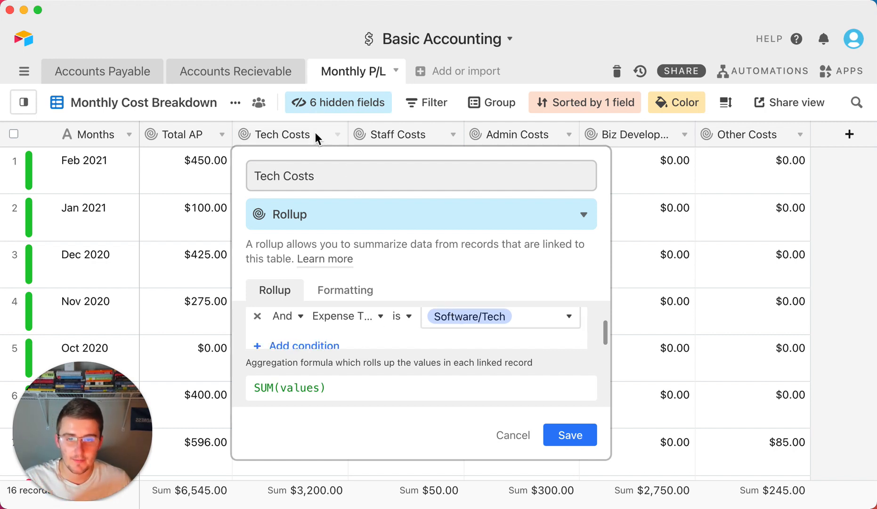
pyautogui.click(587, 435)
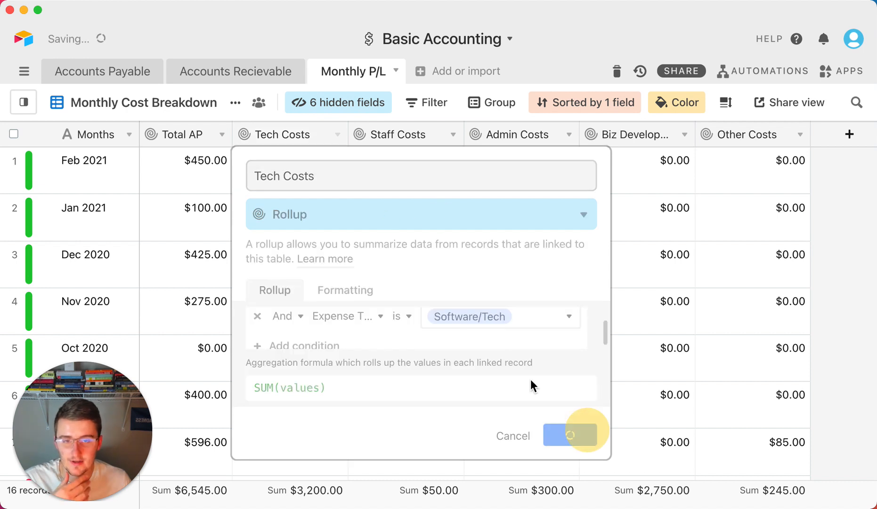
# - Open the Staff Costs field's configuration, examine its Expense Type rollup condition, and save the field
pyautogui.click(453, 135)
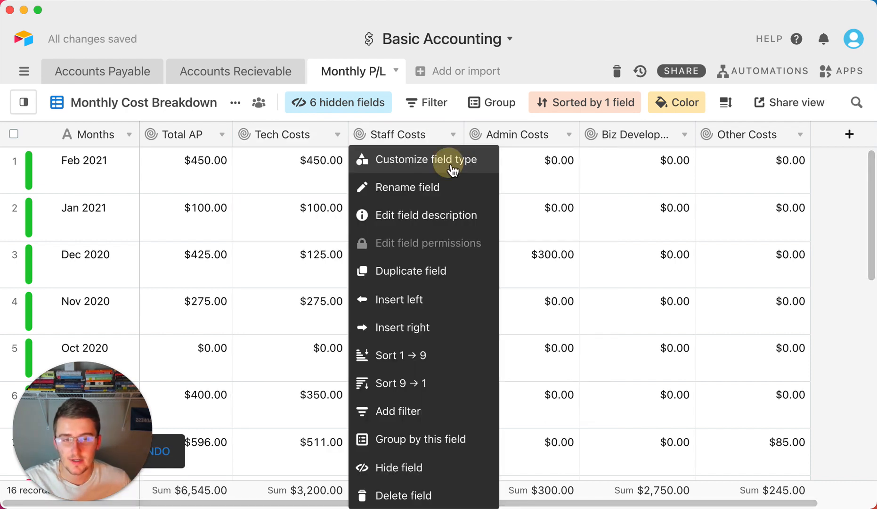
pyautogui.click(453, 160)
pyautogui.scroll(2, 462, 331)
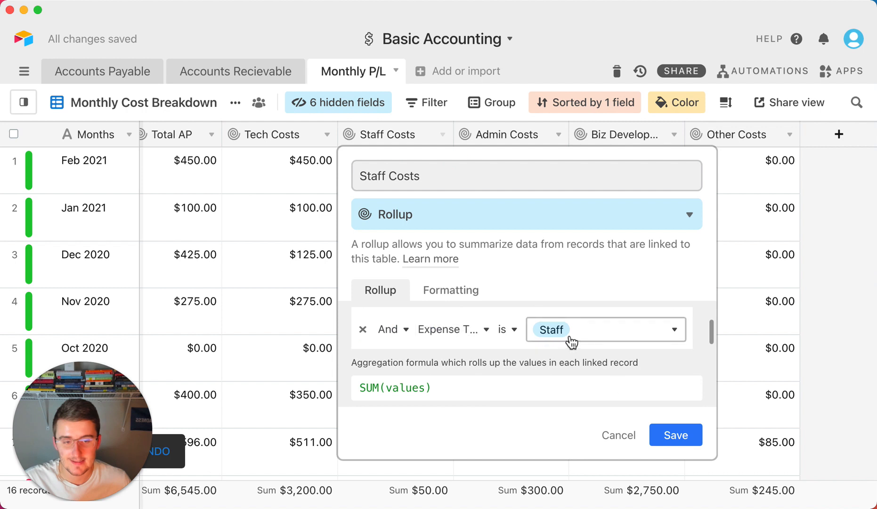
pyautogui.click(678, 435)
# - Examine the Admin Costs rollup's Expense Type condition, save the field, and look over the cost columns from Total AP to Other Costs
pyautogui.click(558, 135)
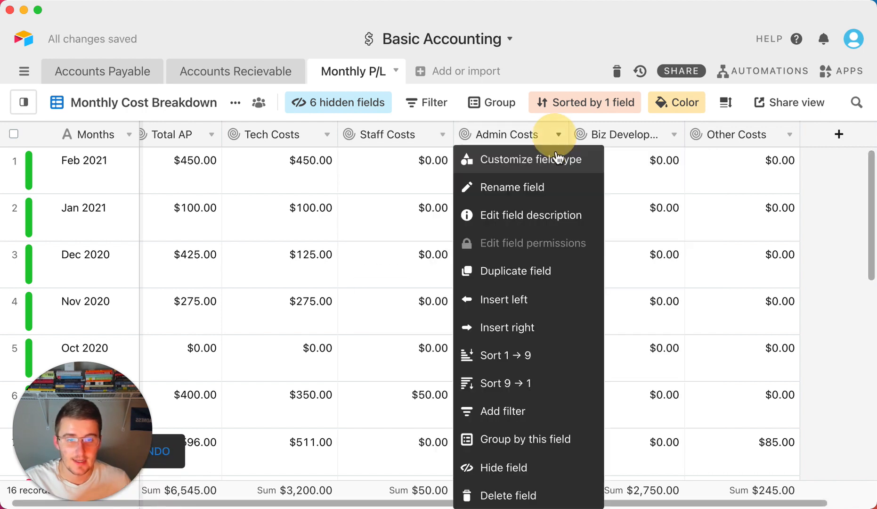
pyautogui.click(554, 158)
pyautogui.scroll(2, 599, 315)
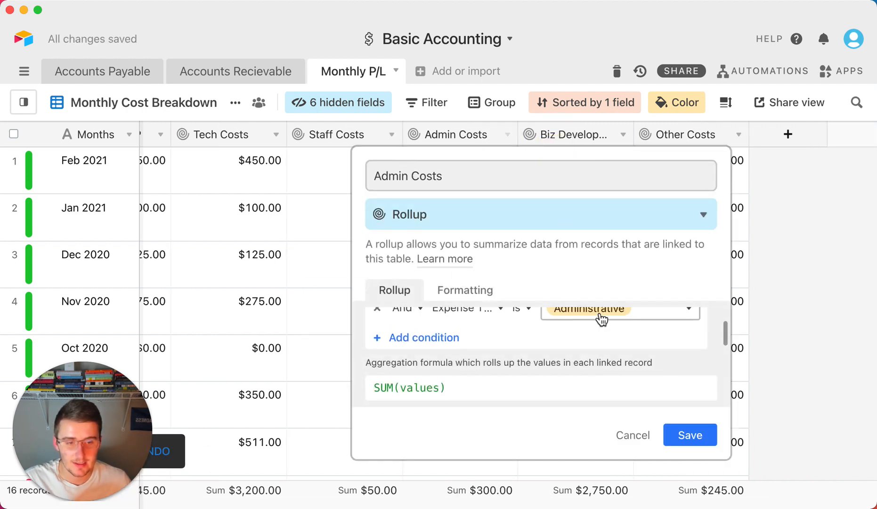
pyautogui.scroll(1, 648, 330)
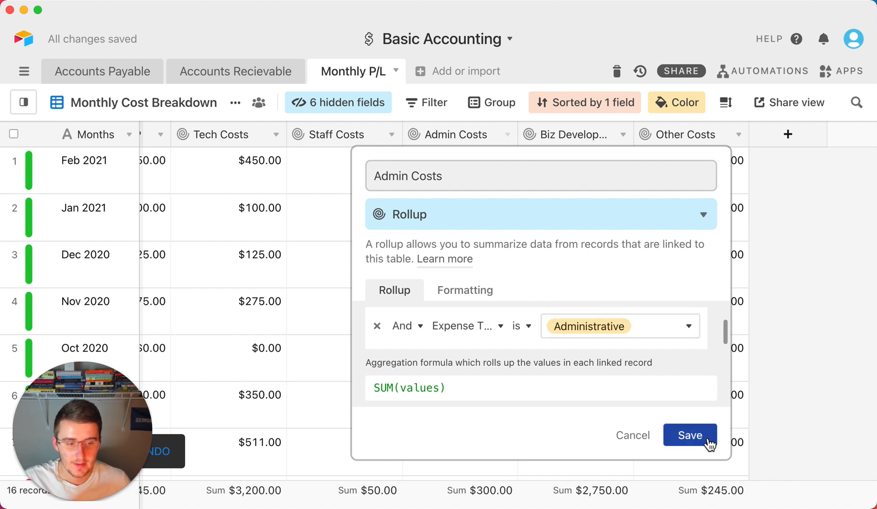
pyautogui.click(689, 434)
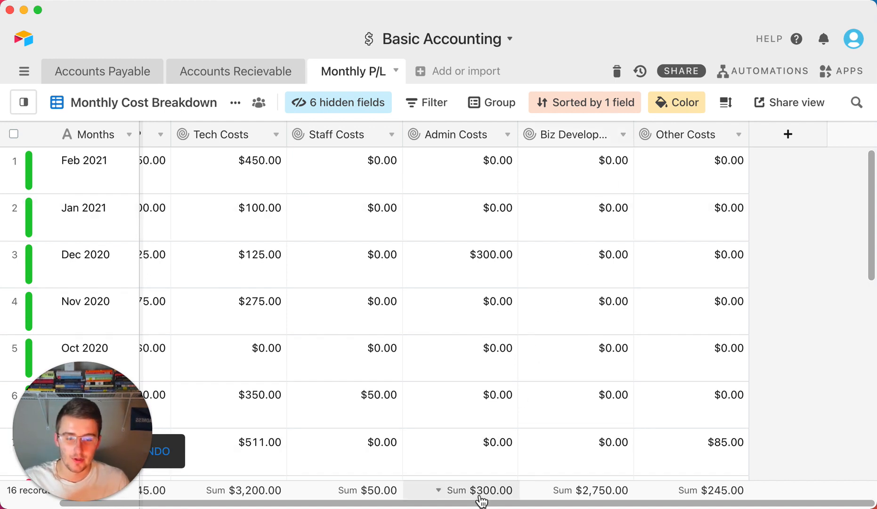
pyautogui.moveTo(479, 503); pyautogui.dragTo(387, 505)
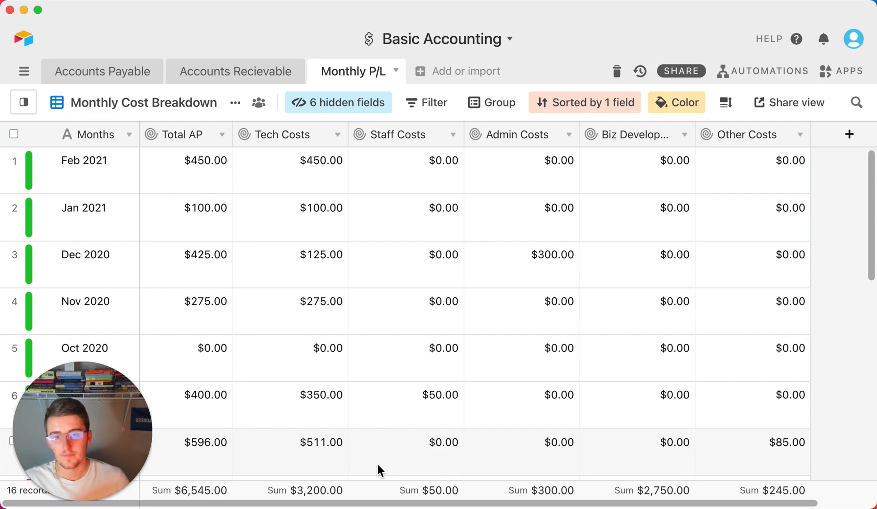
# - Switch to the Accounts Recievable table and look over its invoice, profit, contact, status, origin and date fields
pyautogui.click(214, 74)
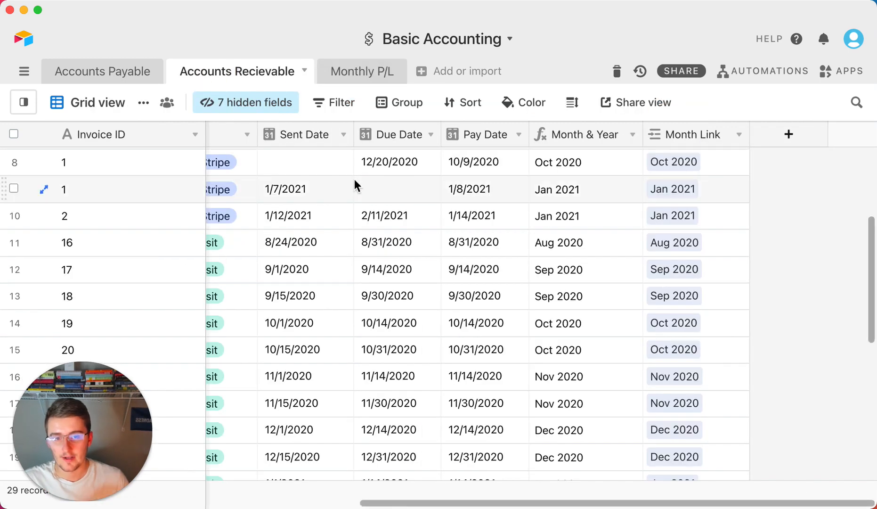
pyautogui.moveTo(377, 502); pyautogui.dragTo(29, 497)
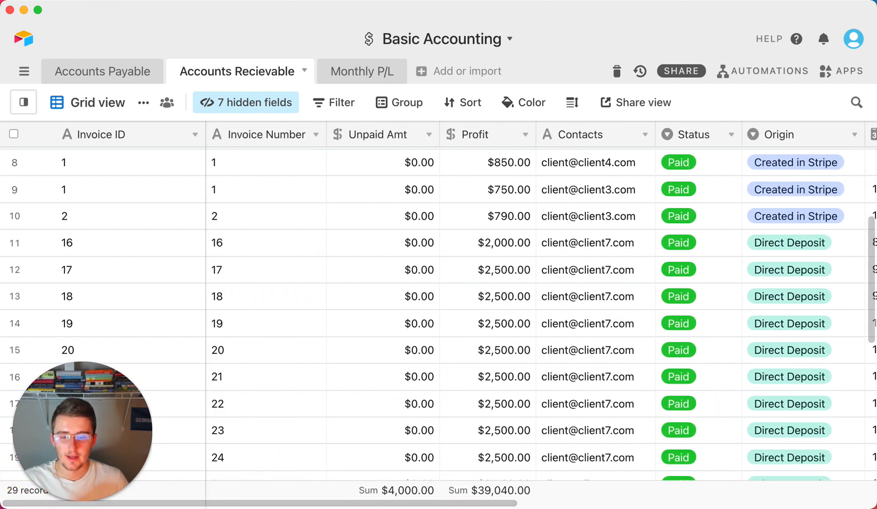
pyautogui.moveTo(216, 507); pyautogui.dragTo(111, 505)
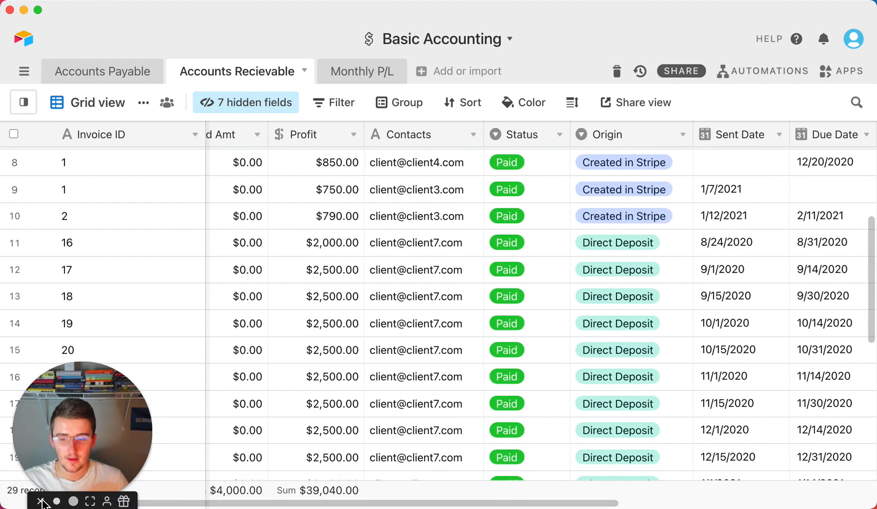
pyautogui.click(176, 501)
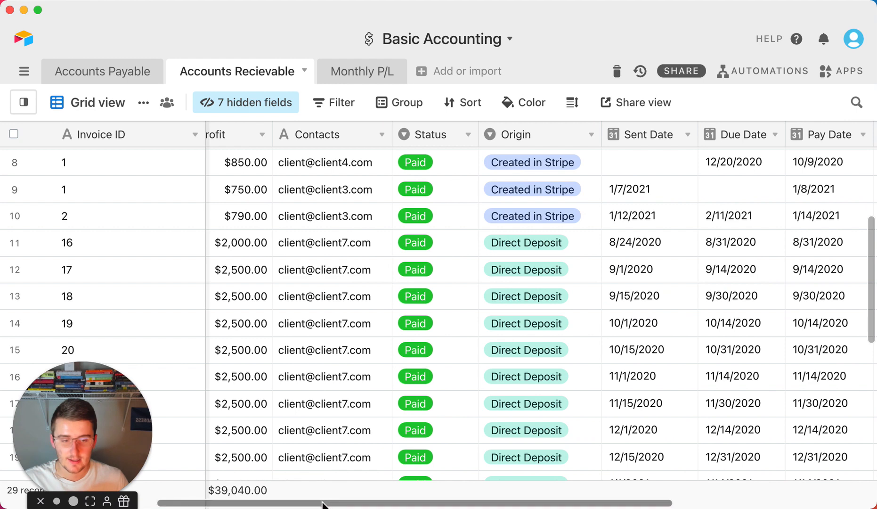
pyautogui.moveTo(321, 501); pyautogui.dragTo(142, 495)
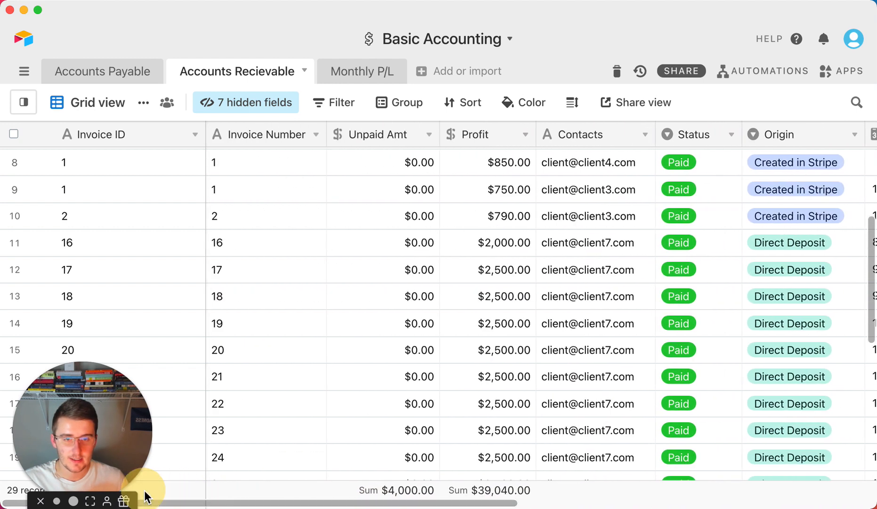